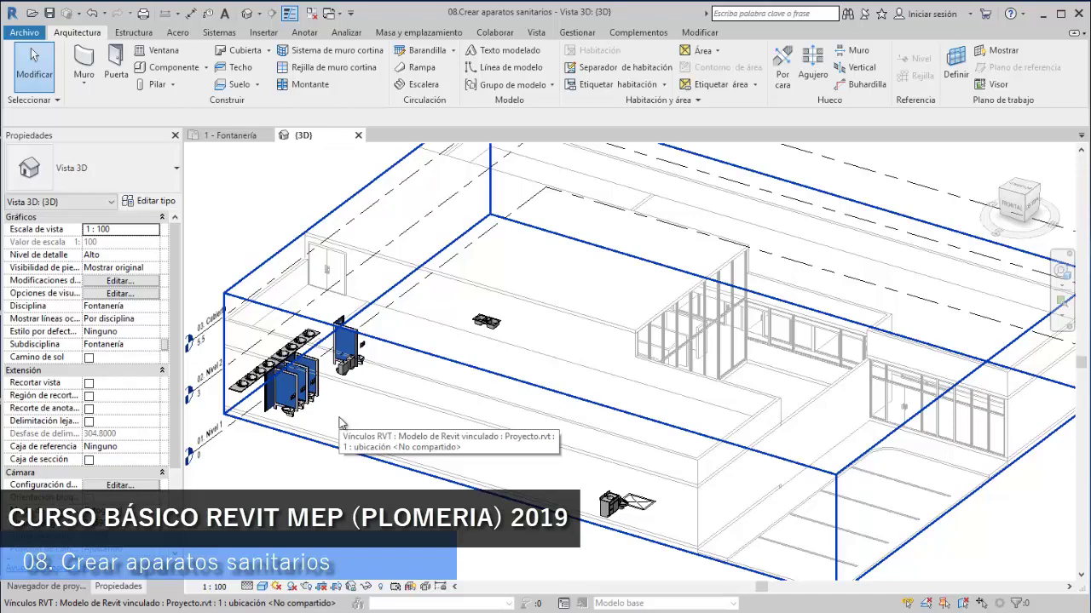
- Orbit the 3D building view down to a lower, more frontal angle
mouse_move(339, 423)
shift+middle_down()
mouse_move(318, 264)
mouse_move(360, 380)
shift+middle_up()
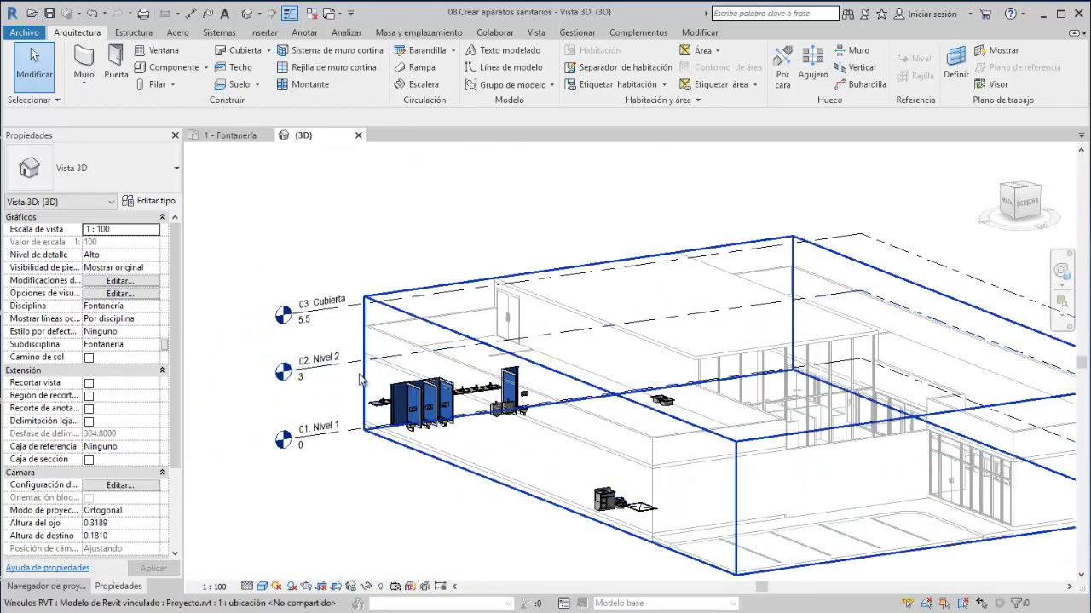
- Open the 2 - Fontanería floor plan and zoom in on the lower-left room
double_click(299, 373)
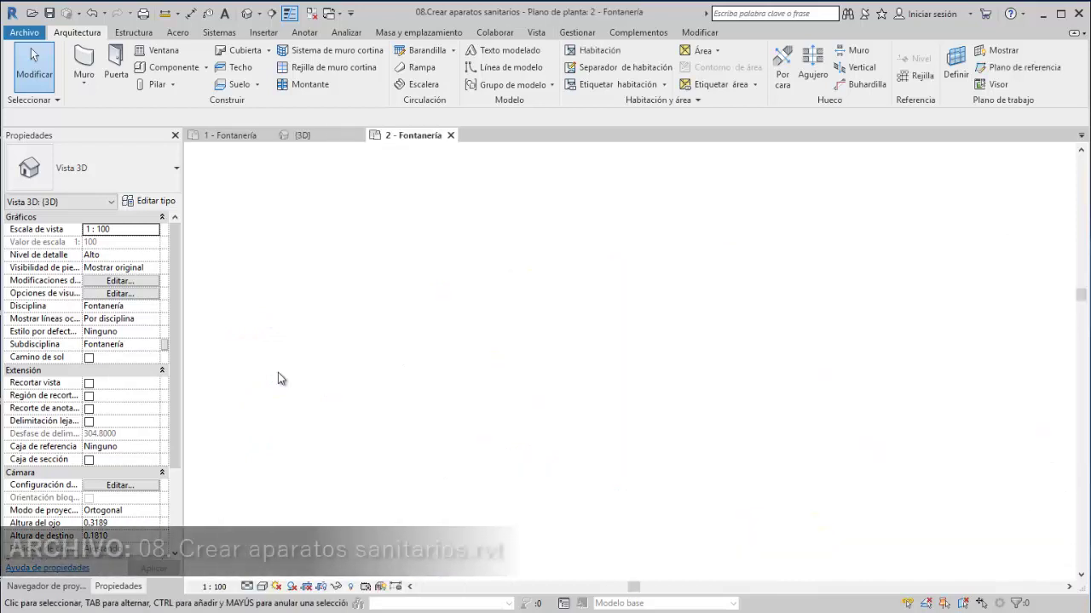
scroll(576, 475, up, 3)
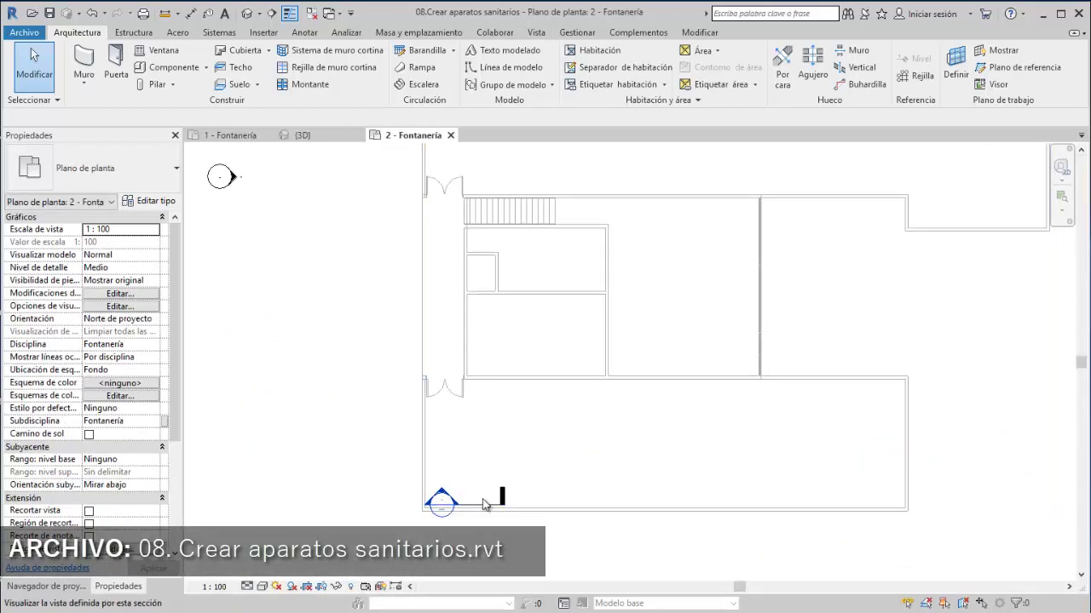
middle_drag(478, 437, 385, 404)
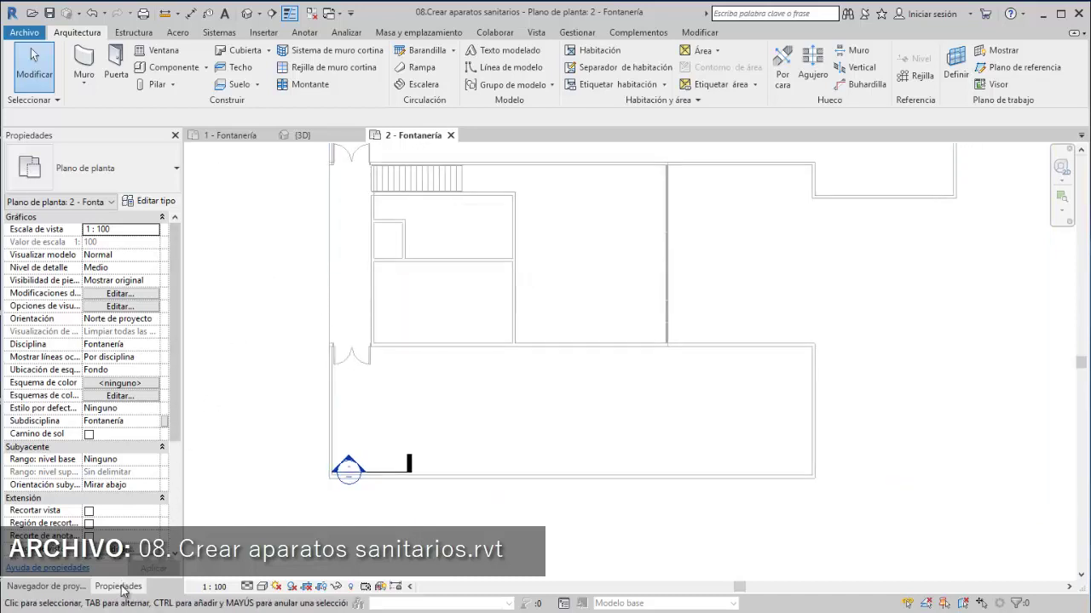
scroll(370, 423, up, 1)
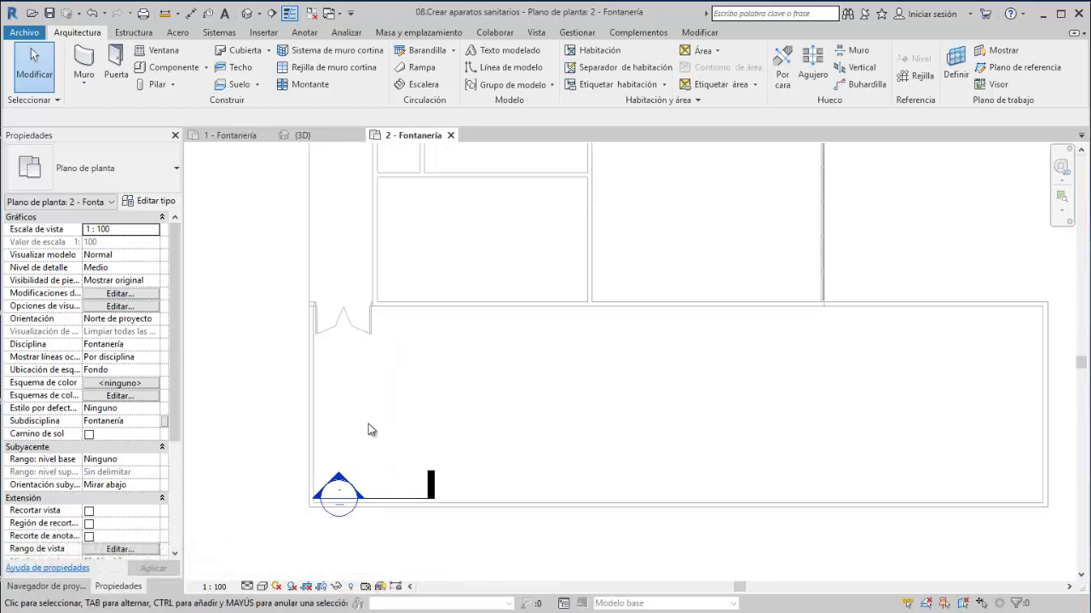
- Start a new in-place component with Componente > Modelar in situ
click(219, 33)
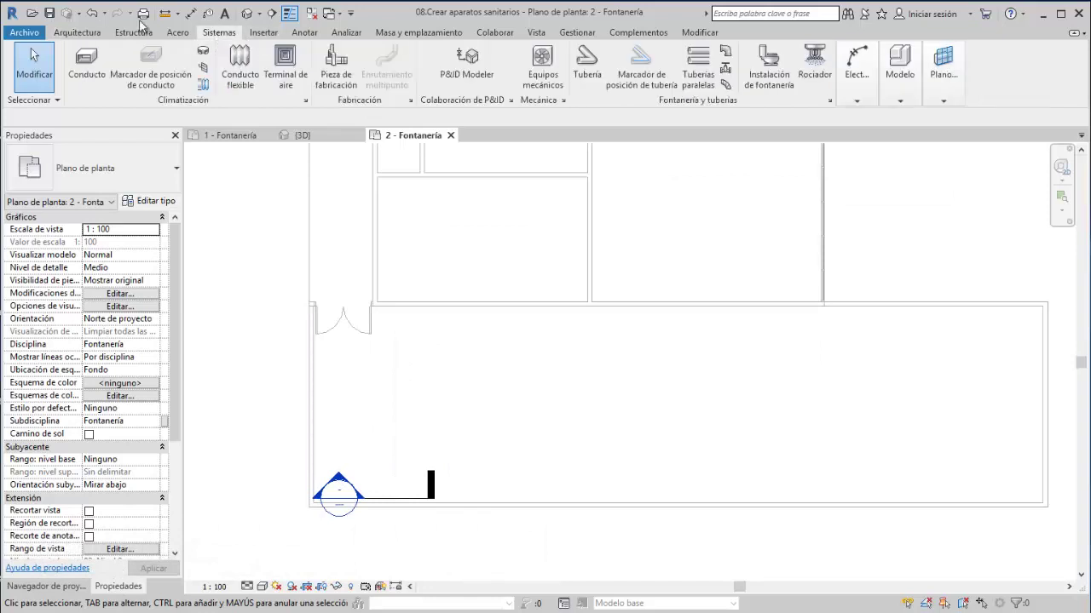
click(81, 32)
click(206, 67)
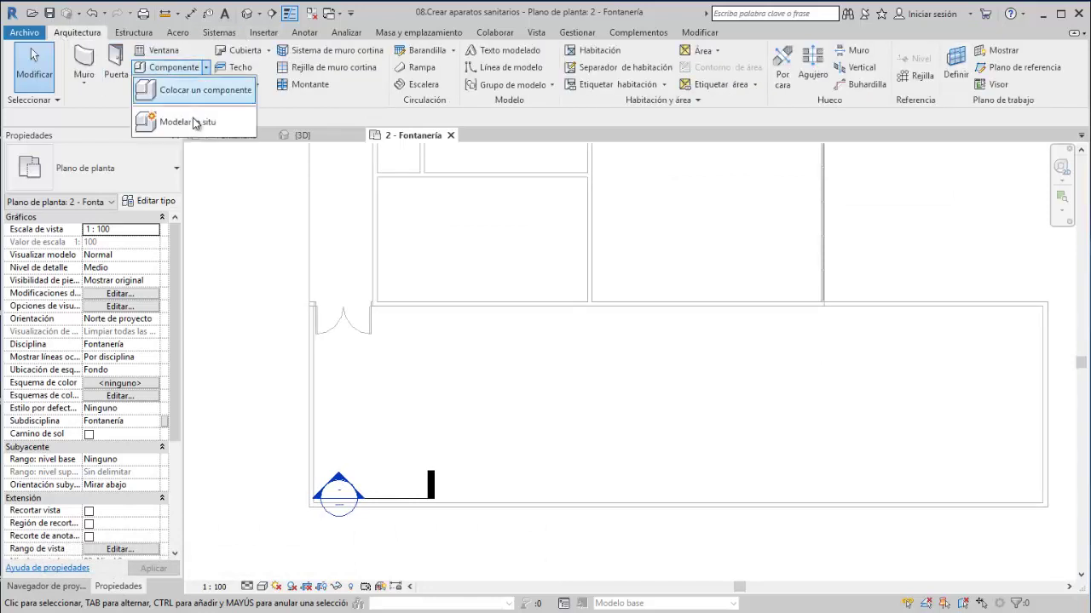
click(219, 33)
mouse_move(900, 68)
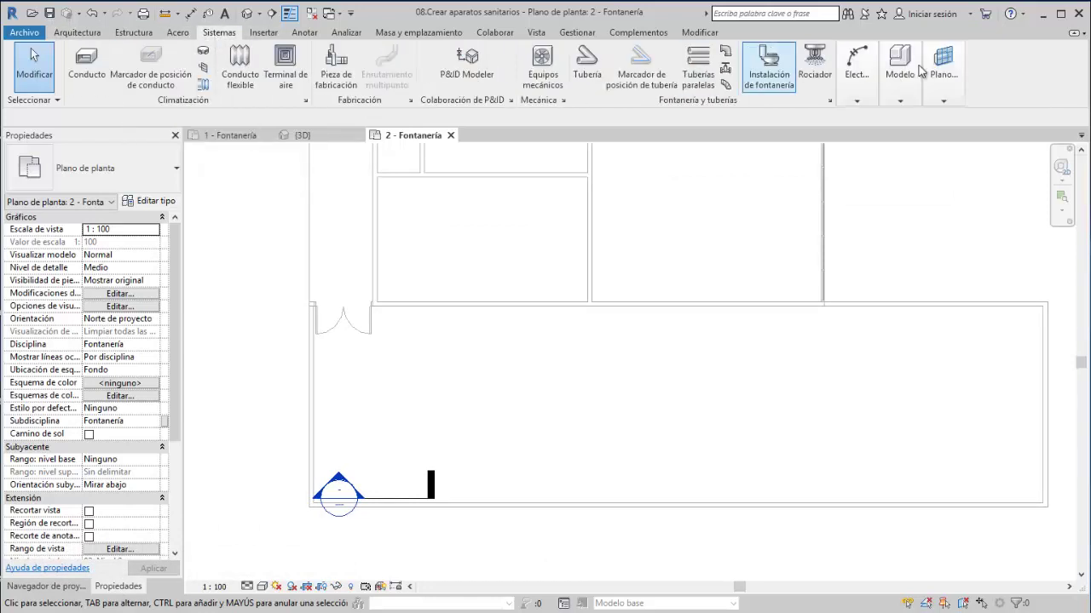
click(911, 150)
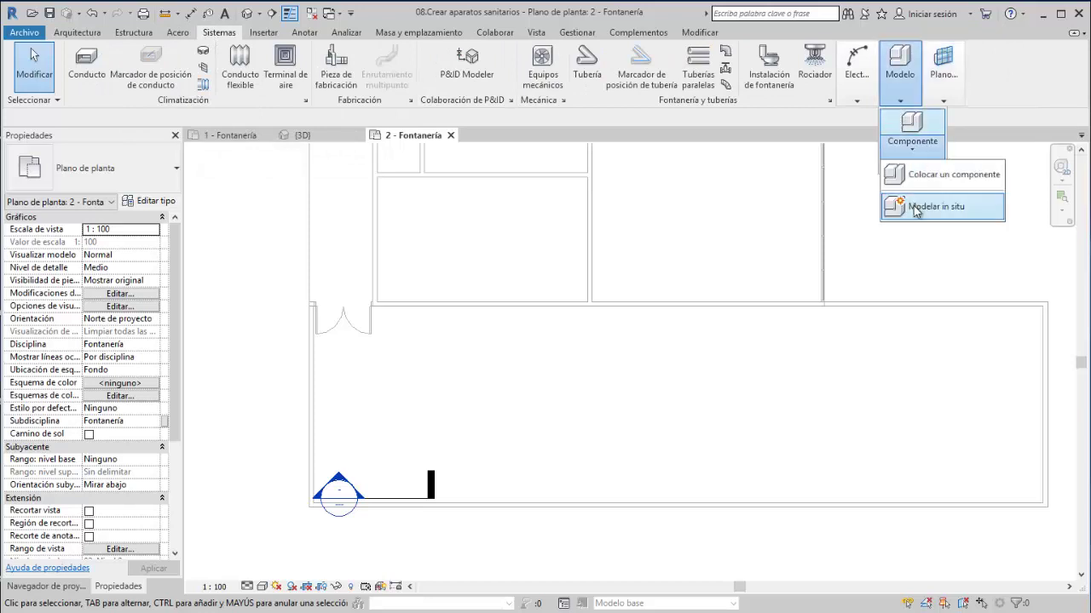
click(914, 210)
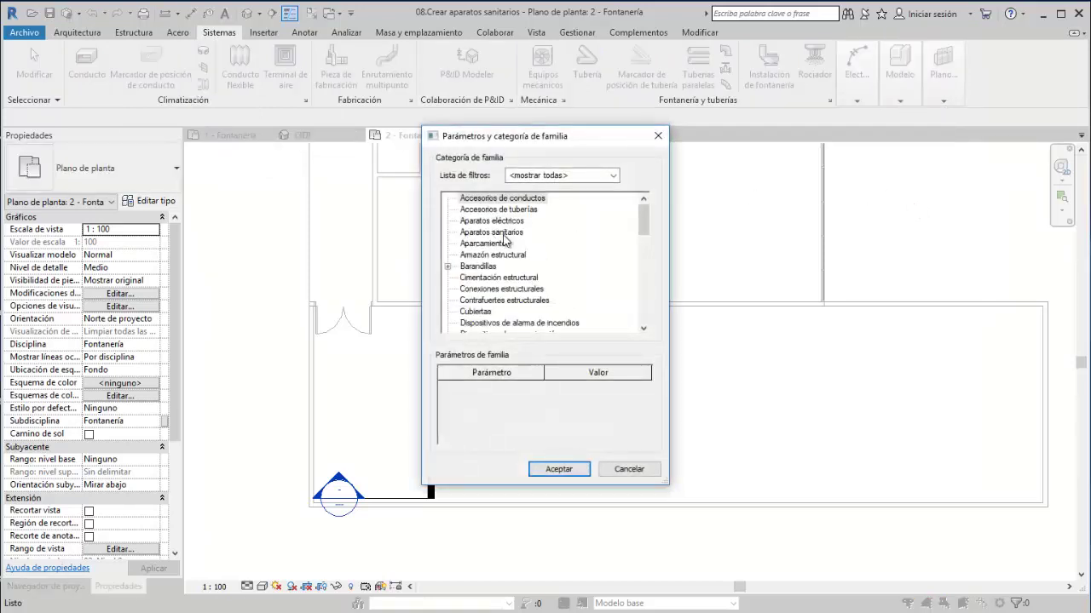
- Create an Aparatos sanitarios in-place family named 'Tanque de almacenamiento' and centre the room
double_click(503, 237)
text(Tanque de almacenamiento)
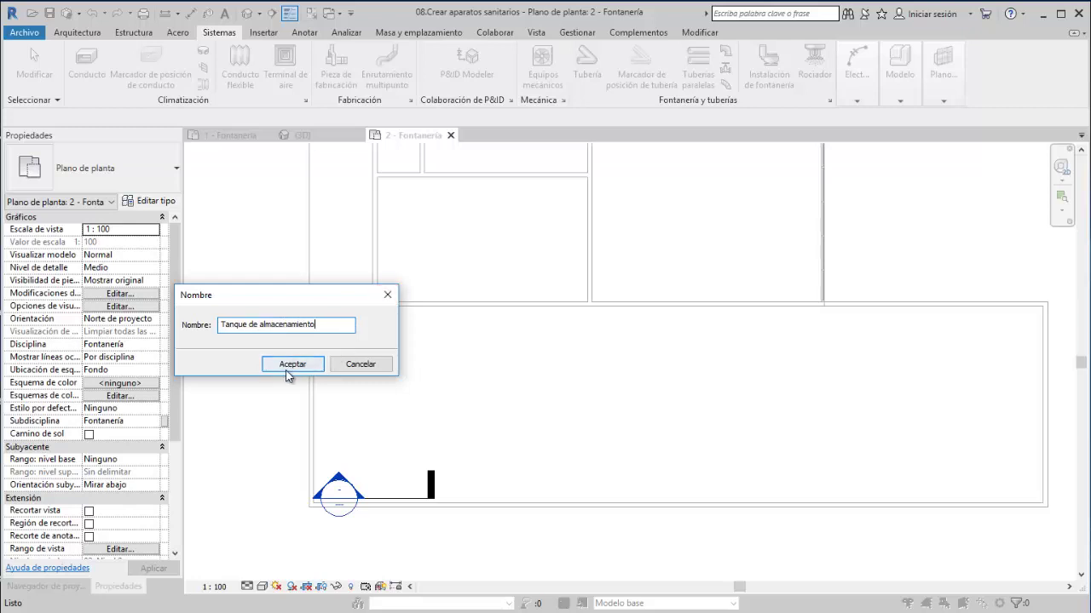
click(292, 364)
middle_drag(338, 320, 345, 269)
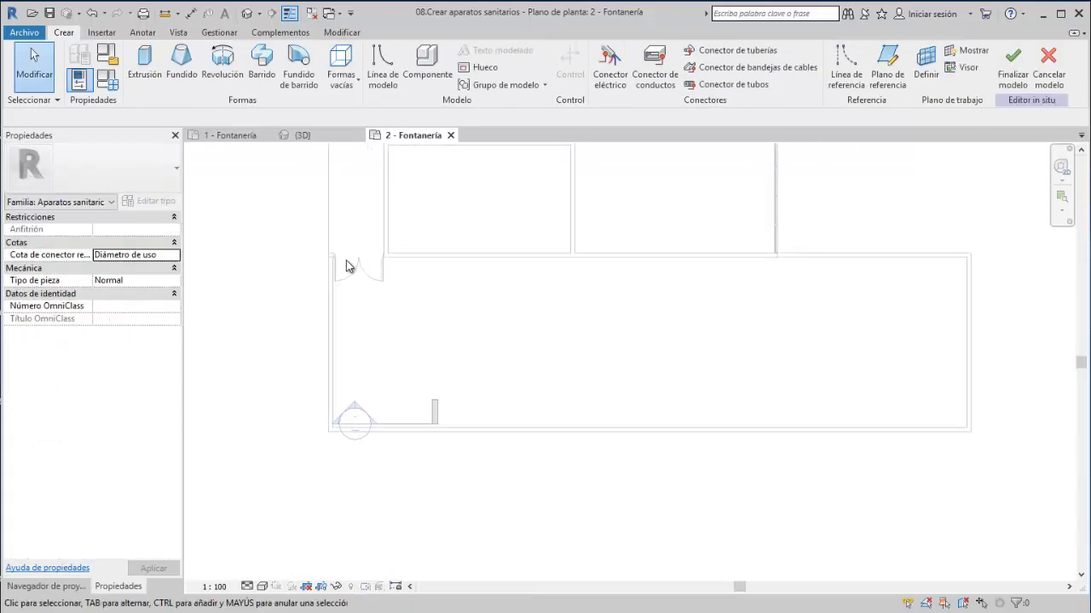
- Draw a horizontal reference plane across the lower-left room
click(845, 63)
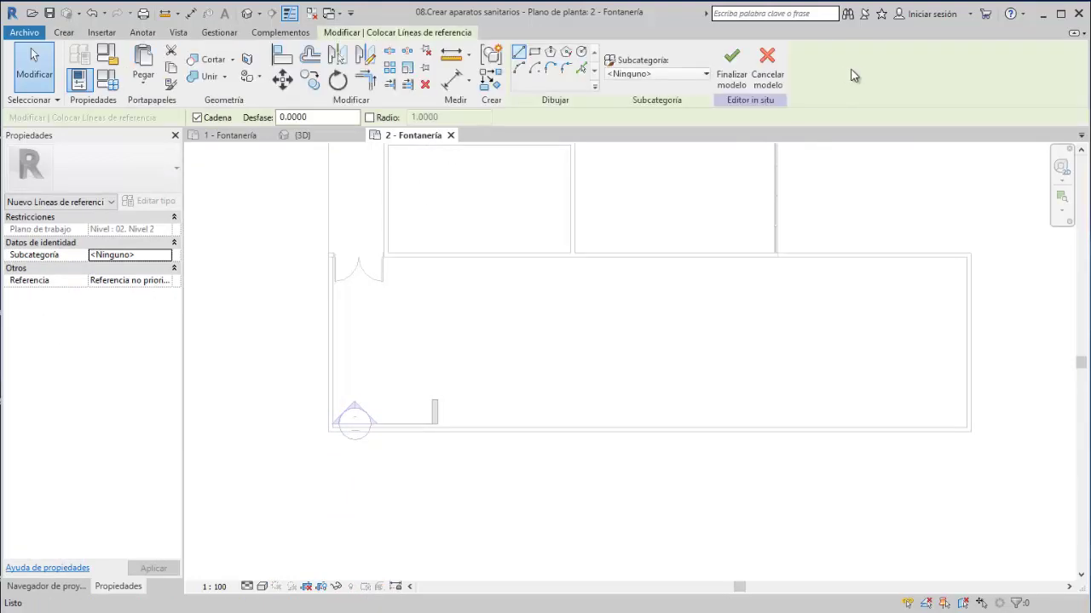
key(Escape)
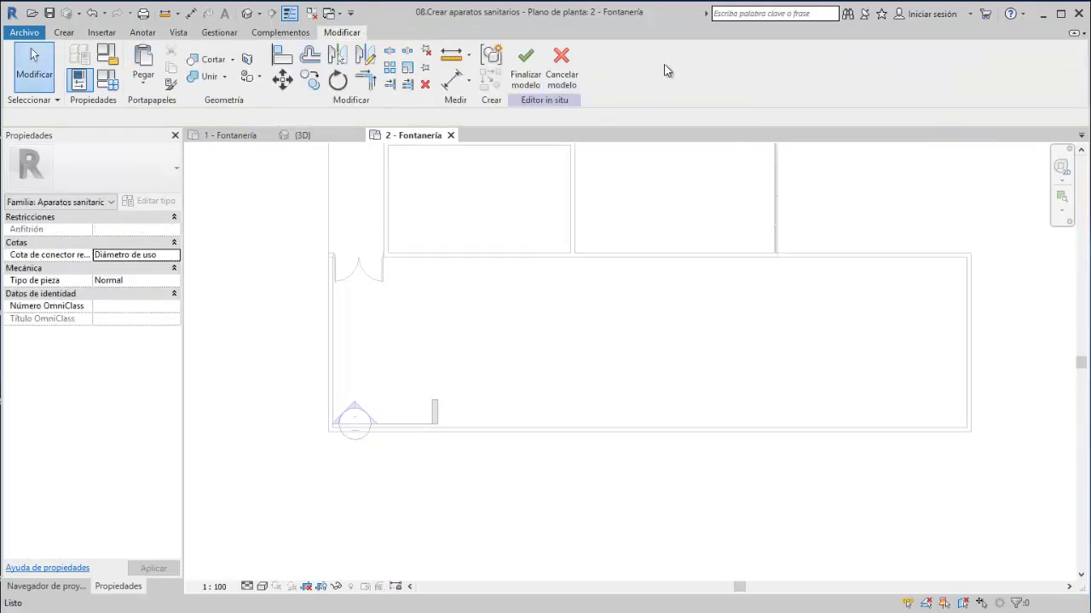
click(74, 36)
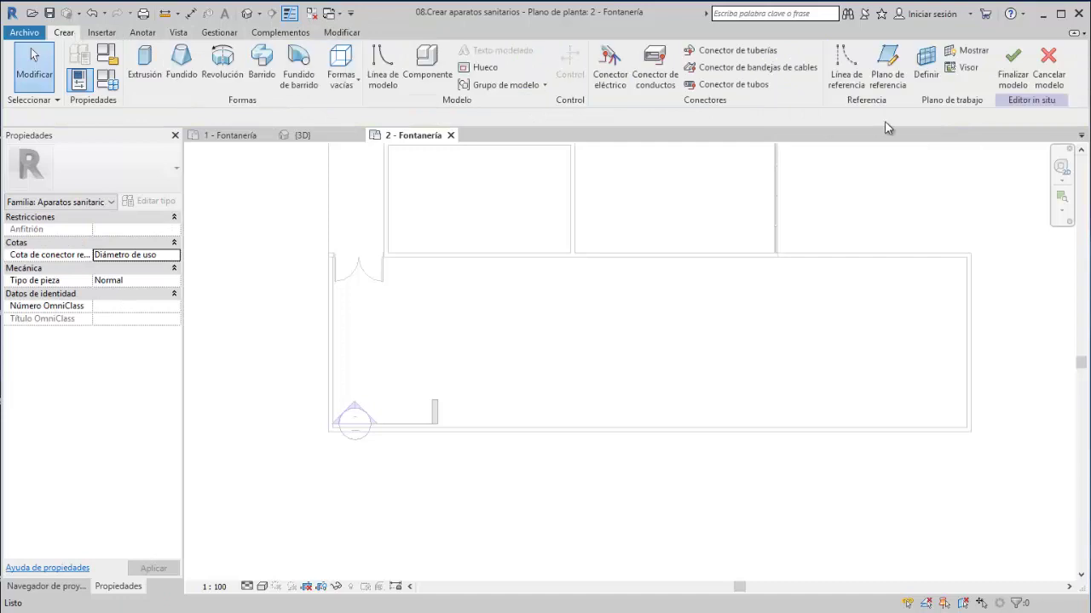
click(888, 67)
scroll(323, 371, up, 2)
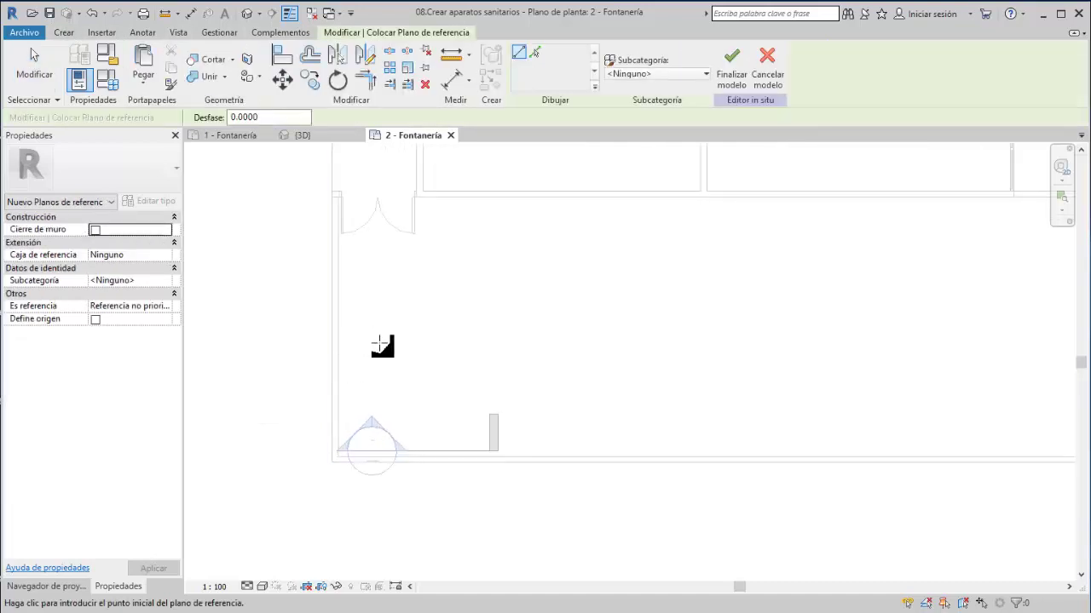
click(379, 345)
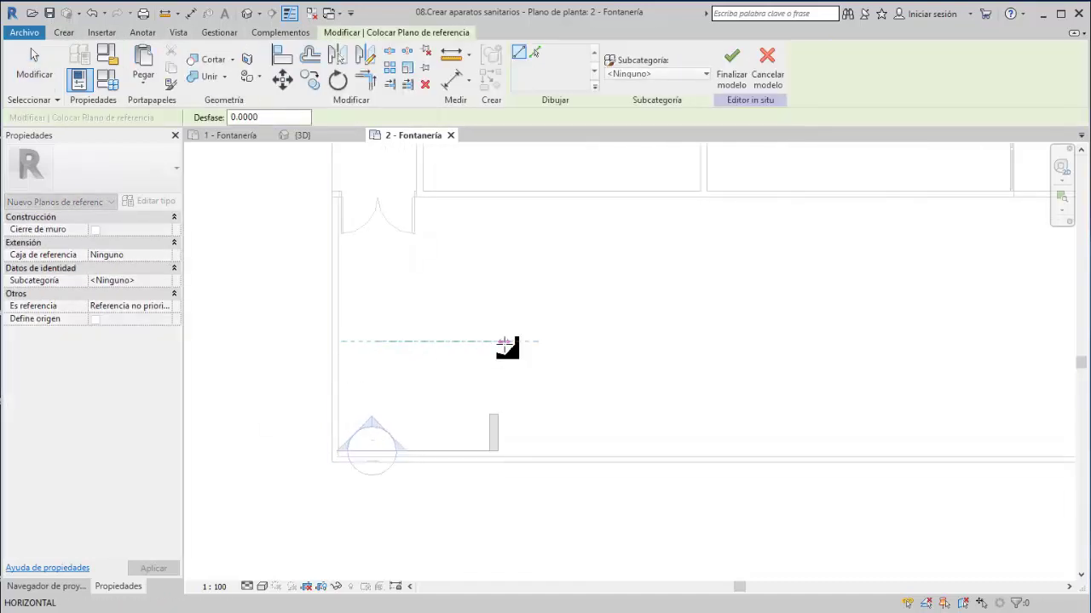
click(505, 343)
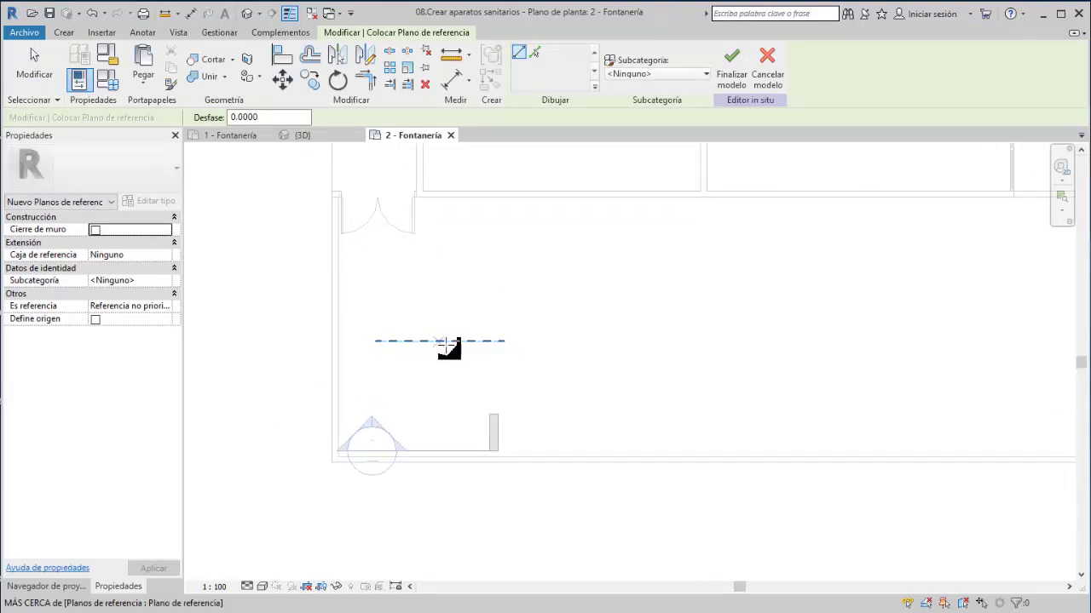
key(Escape)
key(Escape)
- Adjust the zoom and bring up the Project Browser's list of views
scroll(449, 341, down, 5)
scroll(450, 341, up, 3)
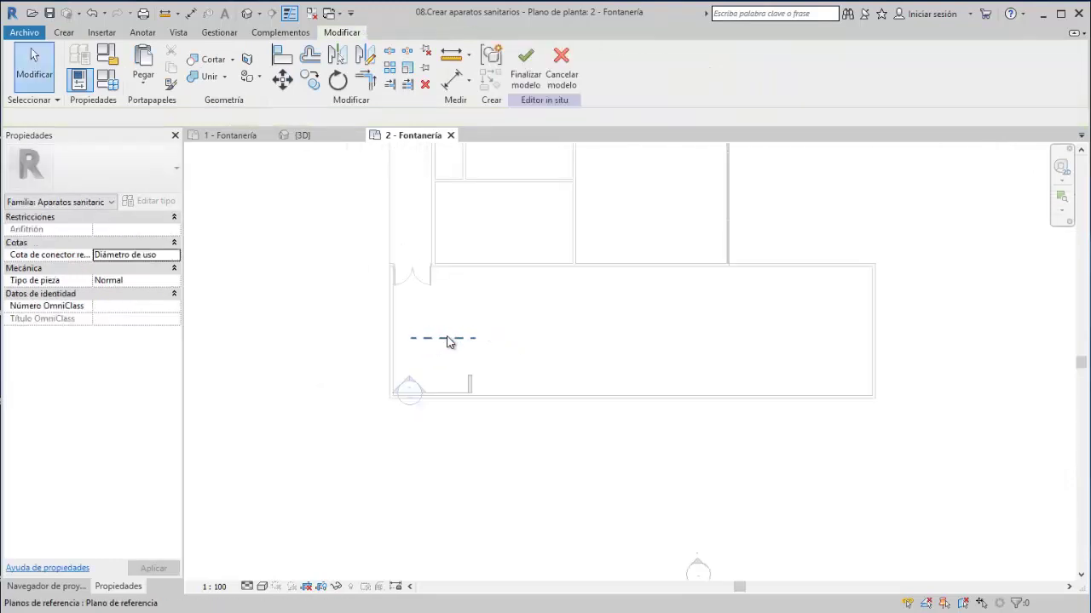
scroll(450, 340, up, 3)
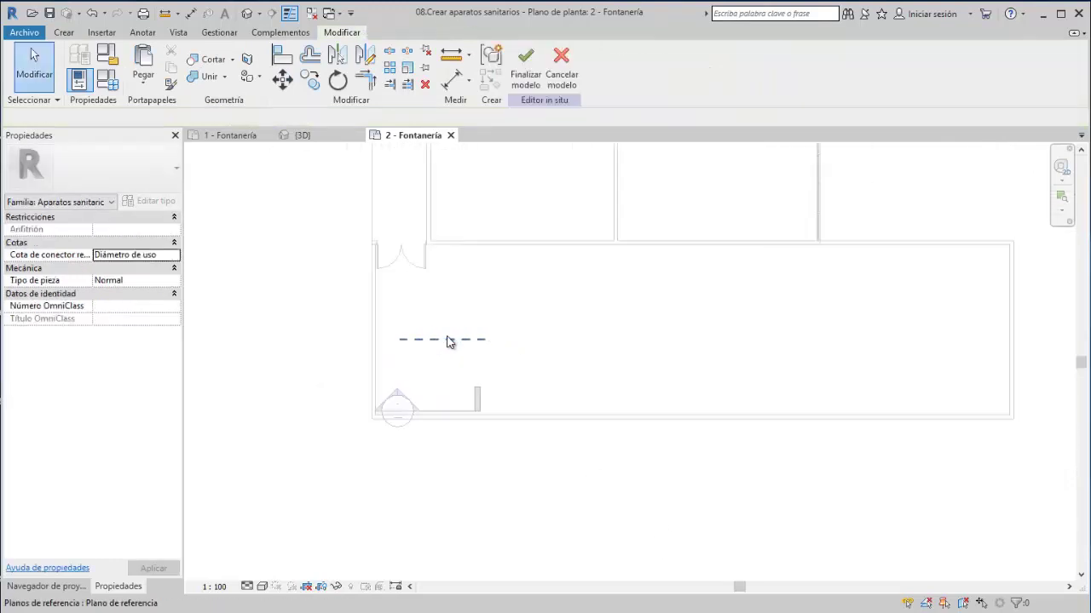
click(83, 588)
- Open the Sur - Fontanería elevation and start a Revolve, choosing to pick its work plane
double_click(102, 291)
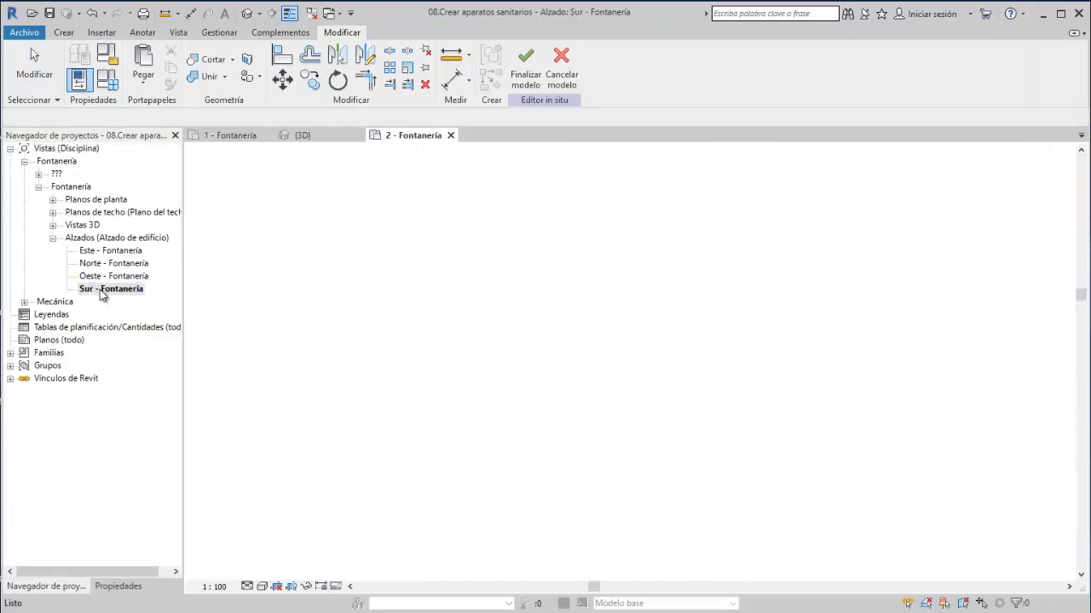
scroll(336, 365, up, 2)
scroll(316, 302, up, 2)
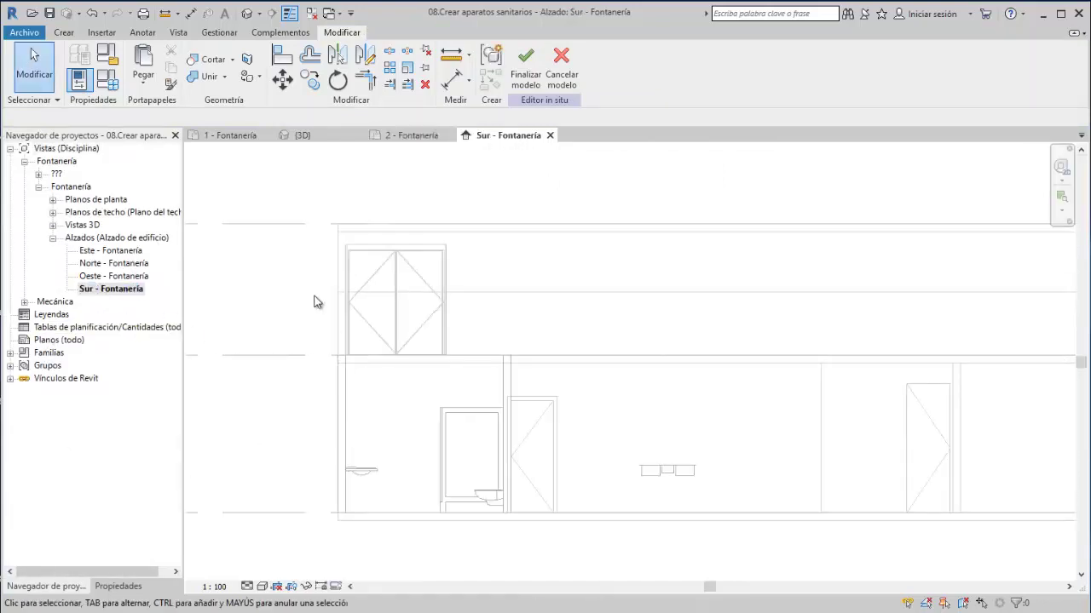
click(65, 32)
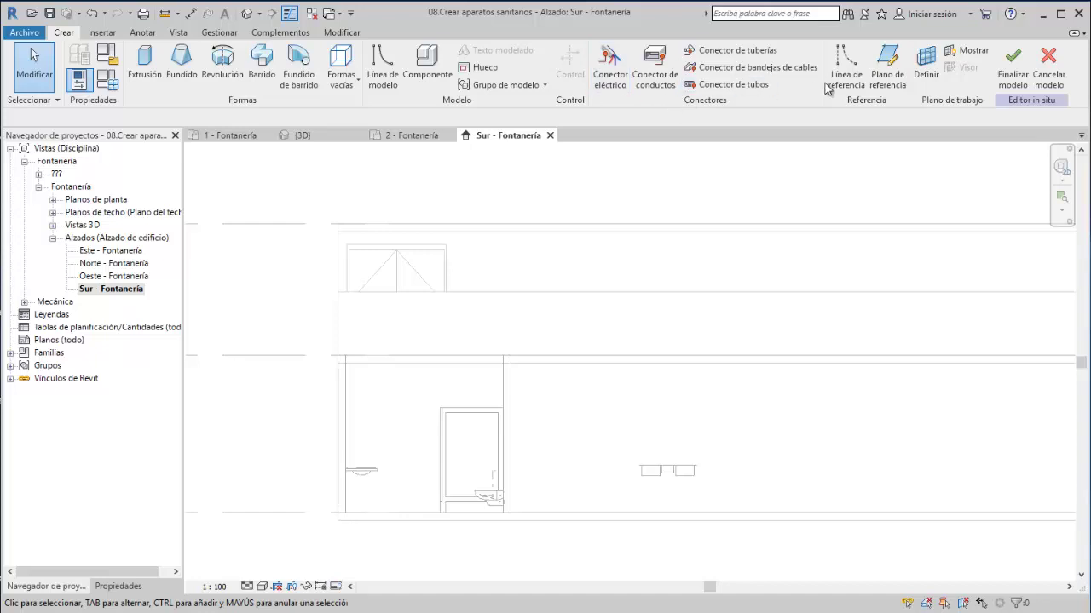
click(223, 75)
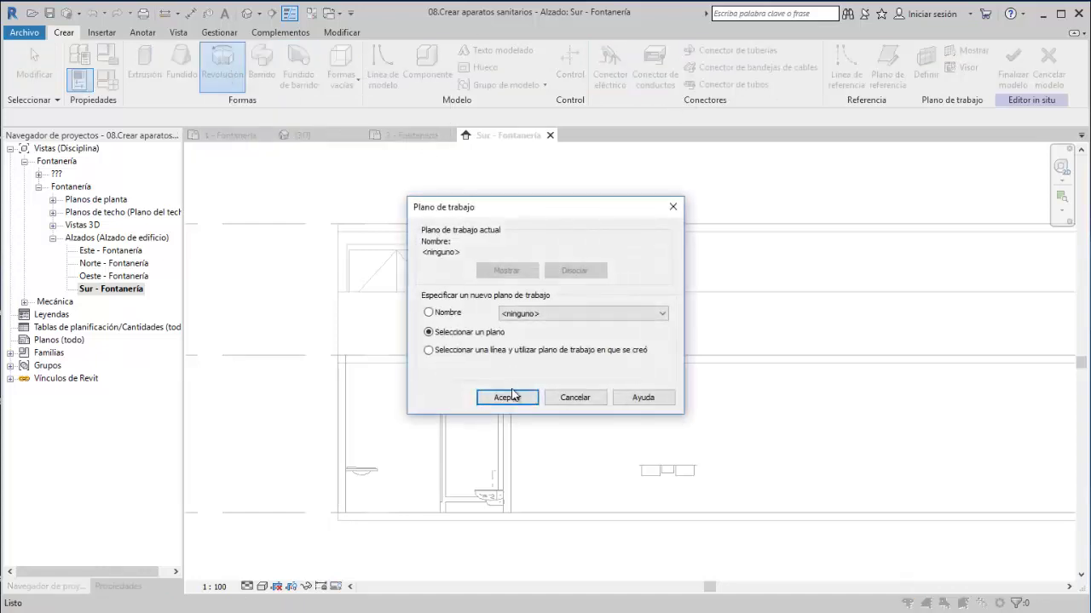
click(514, 396)
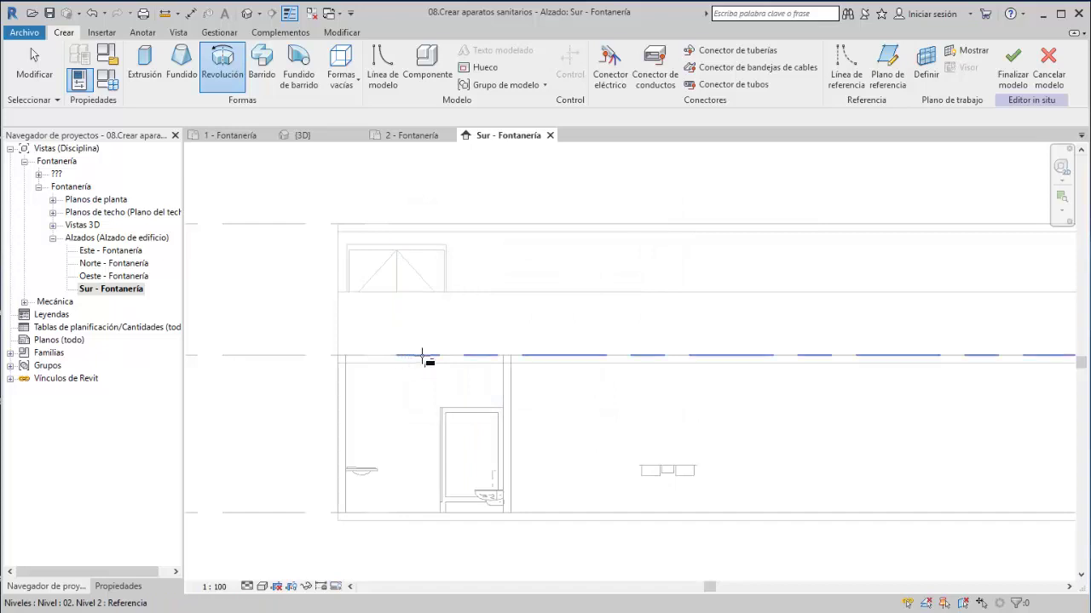
scroll(422, 355, down, 3)
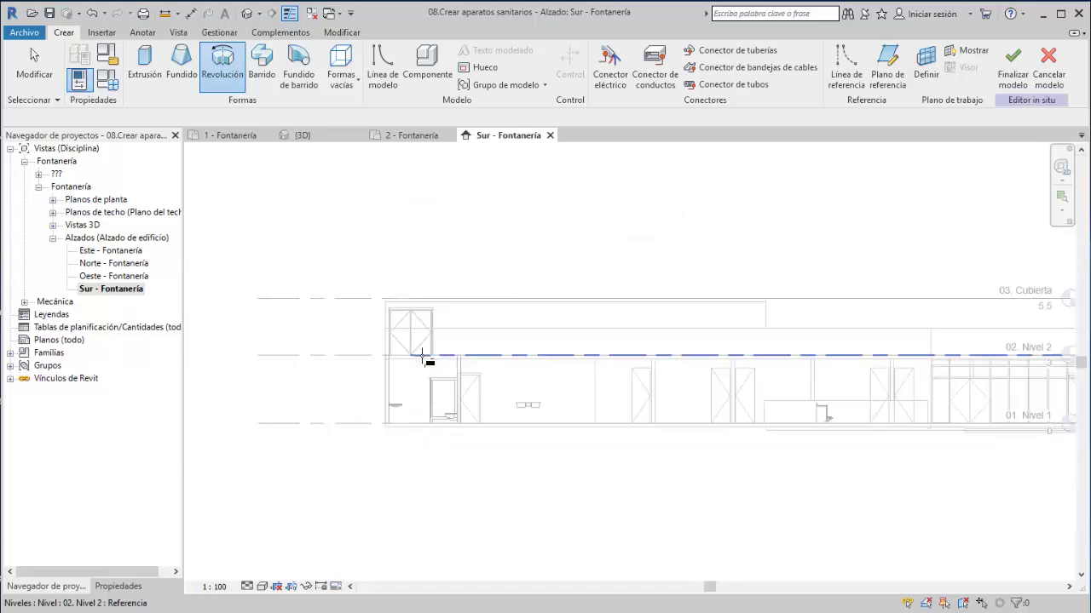
- In the {3D} view, pick a plane for the revolve and begin its boundary sketch
click(302, 134)
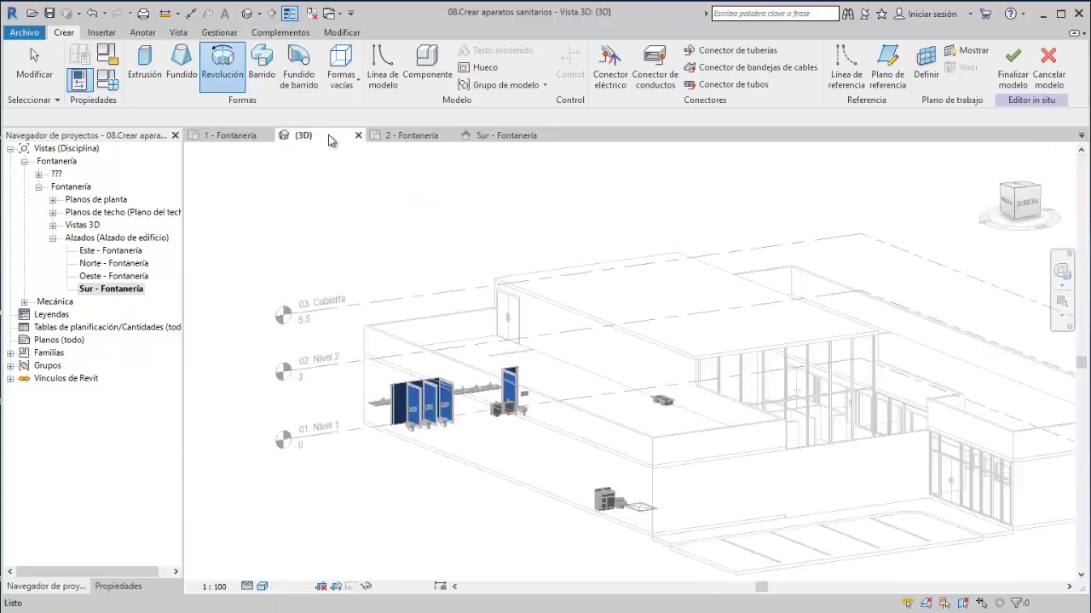
click(501, 338)
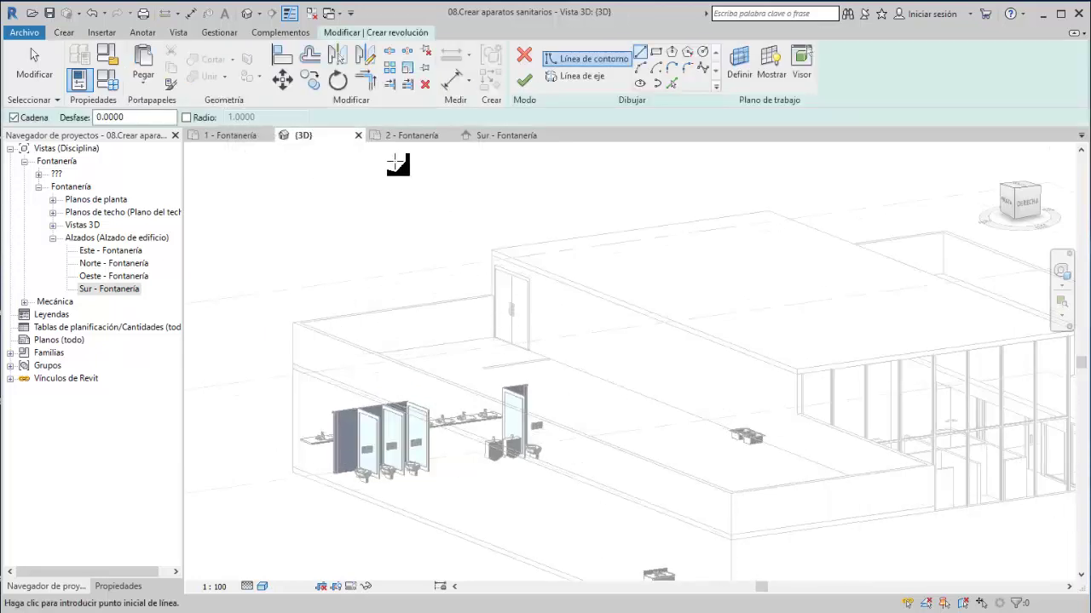
click(255, 136)
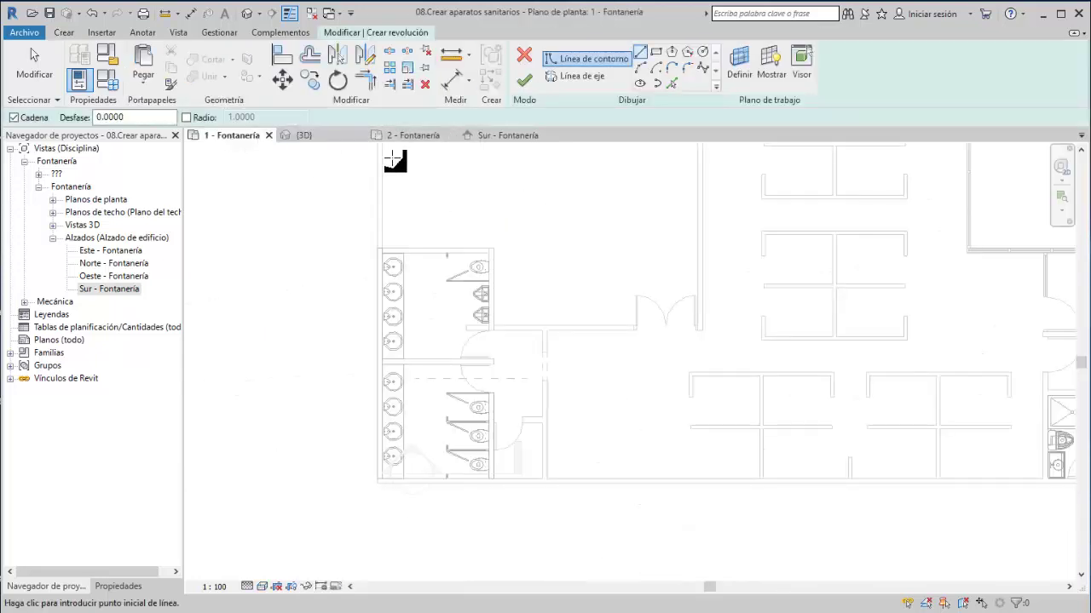
- In the 2 - Fontanería plan, set the reference plane as work plane, then open Sur - Fontanería
click(407, 136)
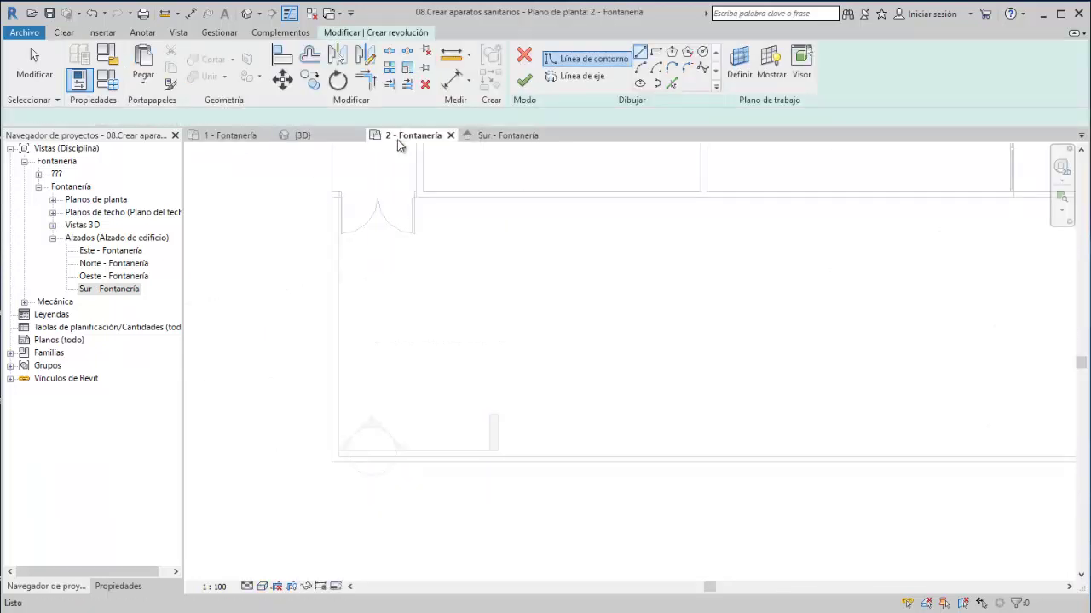
click(734, 65)
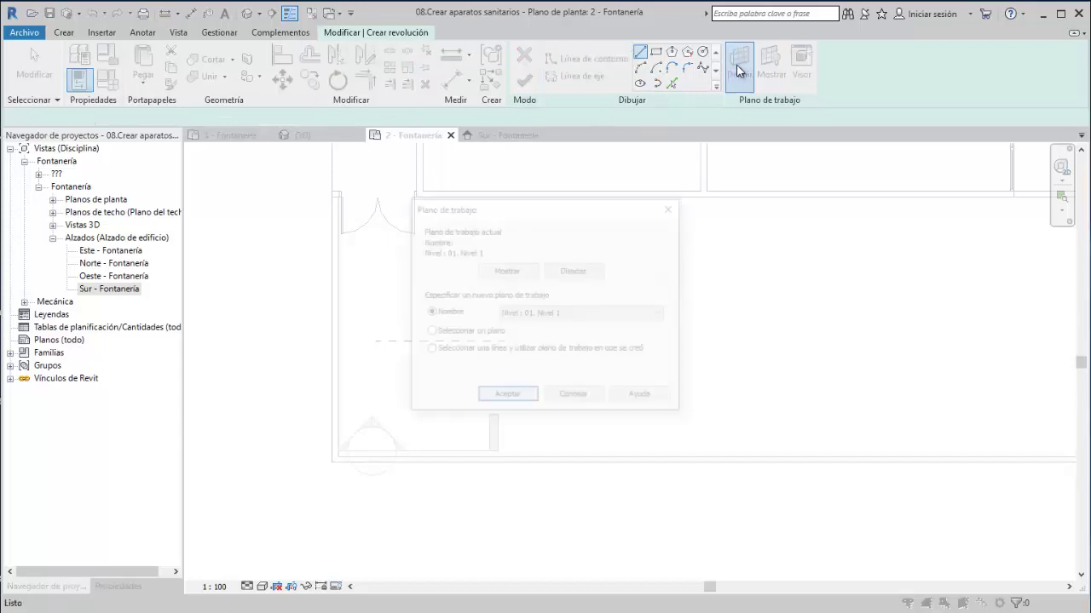
click(497, 398)
click(440, 343)
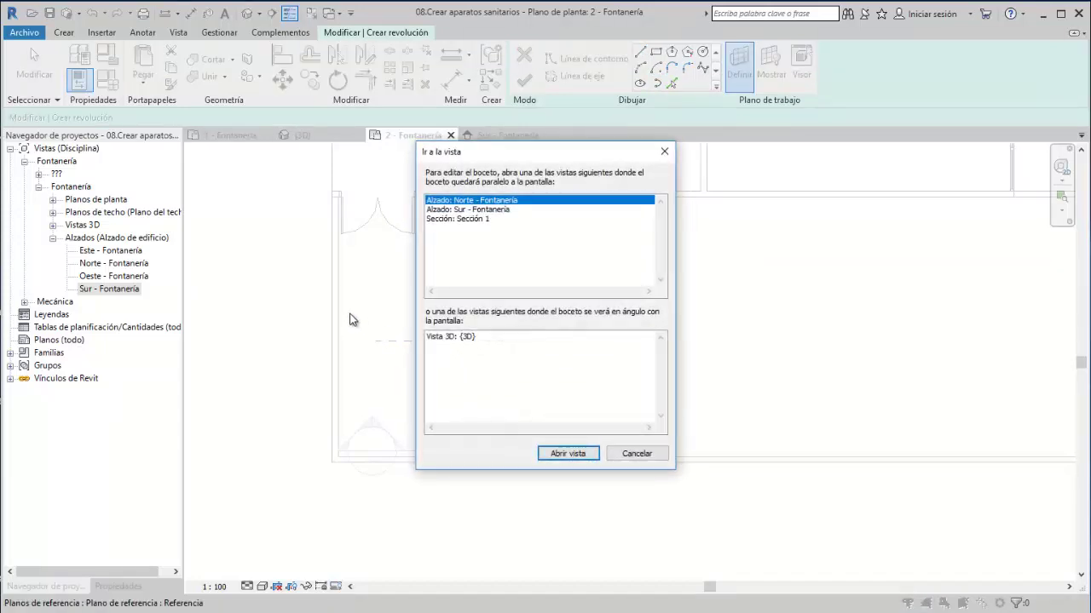
double_click(463, 211)
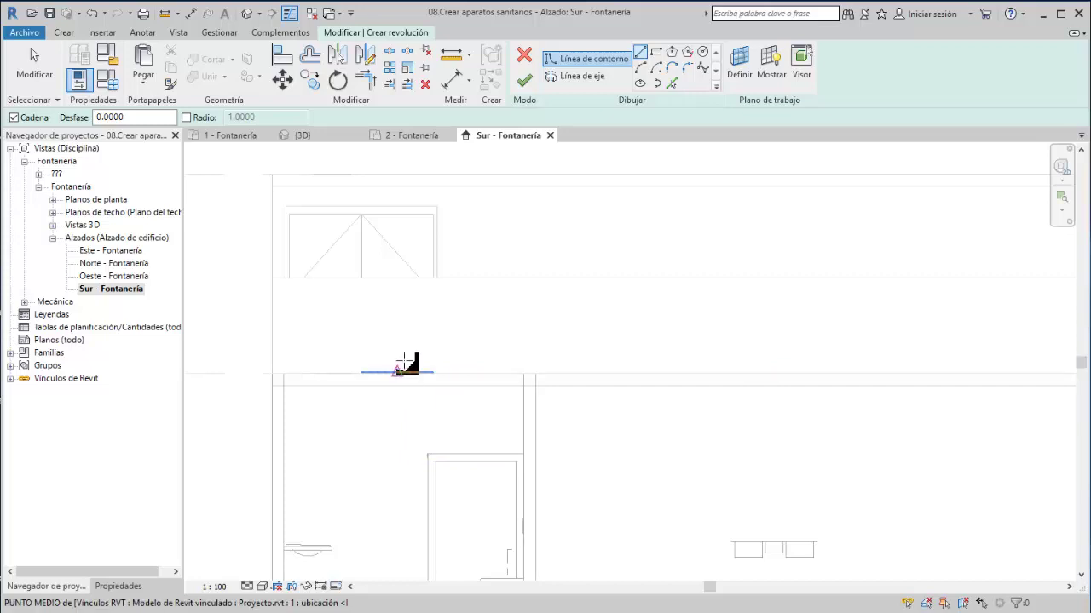
- Draw the profile's bottom line, a 0.25 vertical rise and a 2-unit top segment
scroll(401, 365, up, 2)
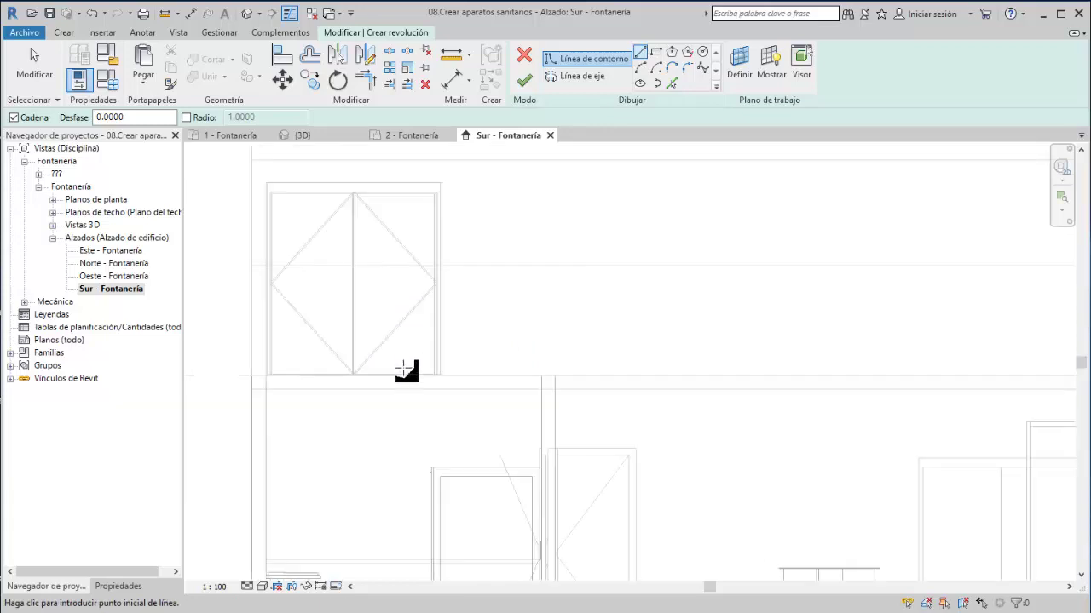
scroll(397, 377, down, 2)
scroll(395, 375, up, 2)
click(394, 374)
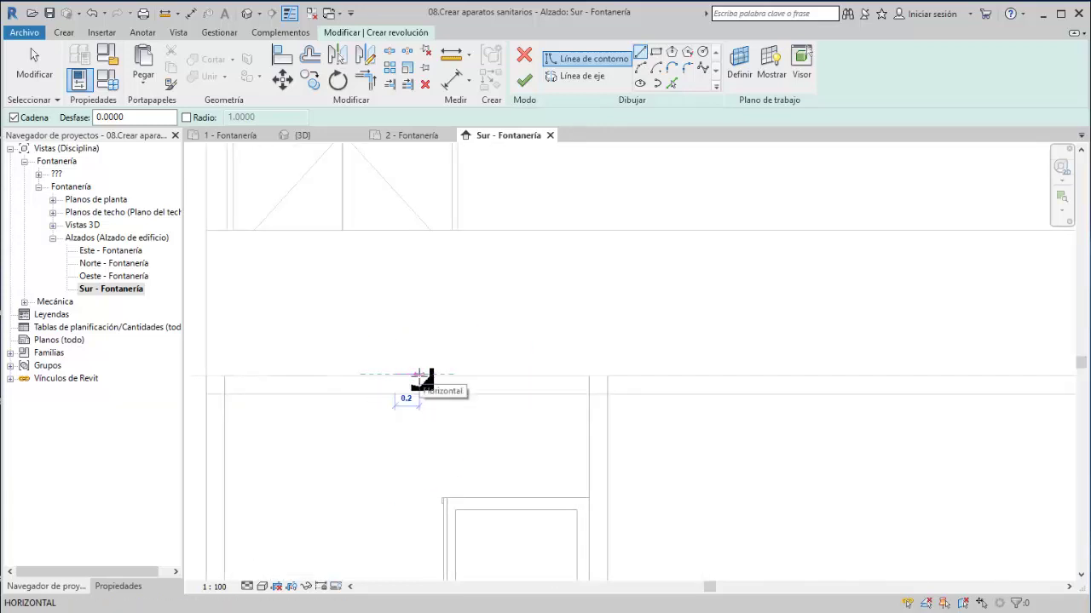
click(418, 374)
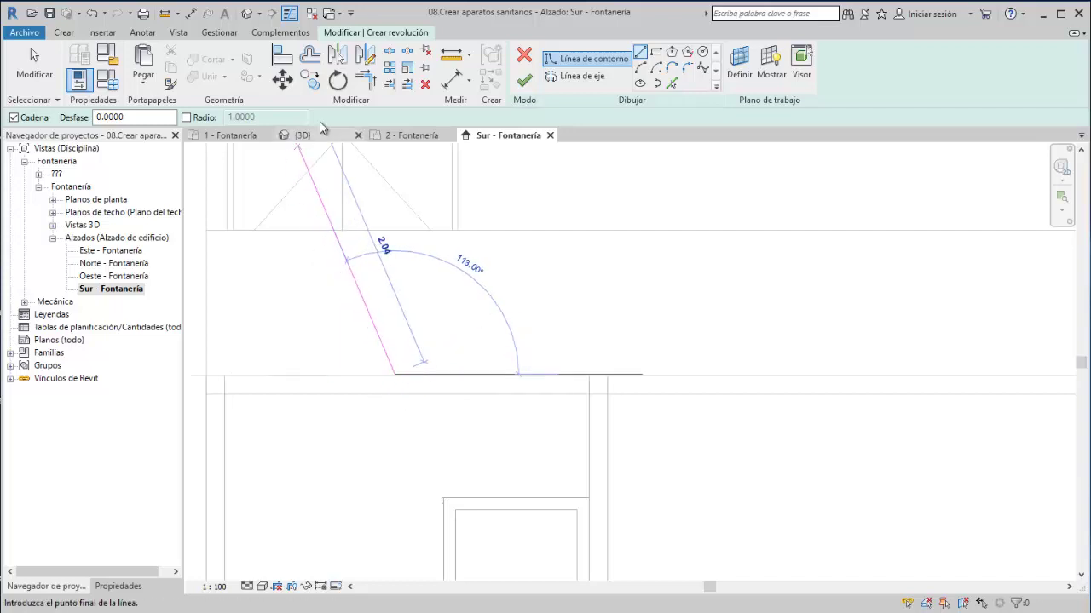
click(77, 32)
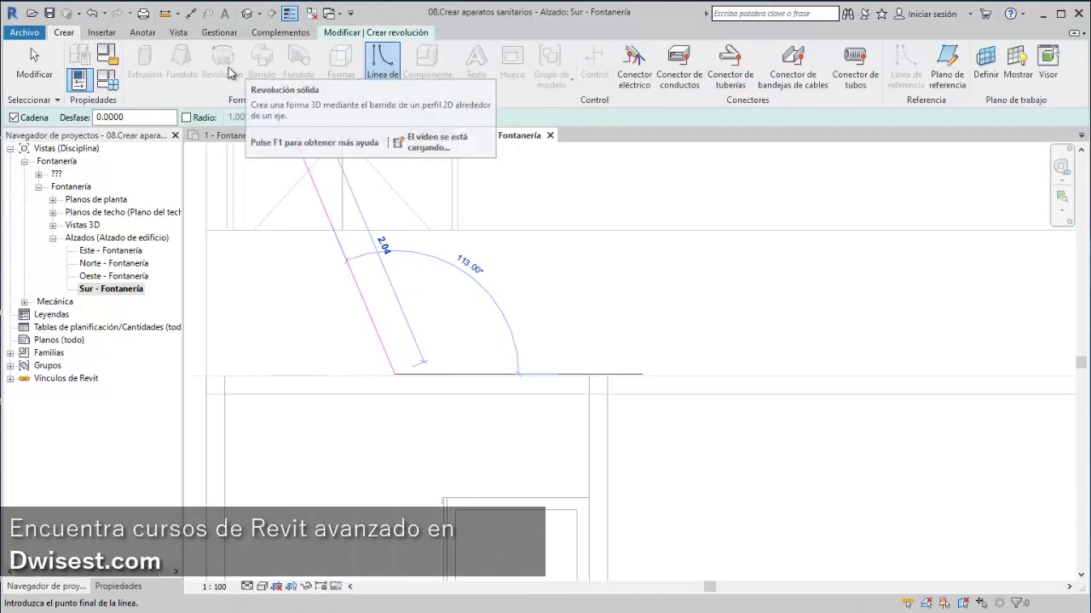
mouse_move(222, 64)
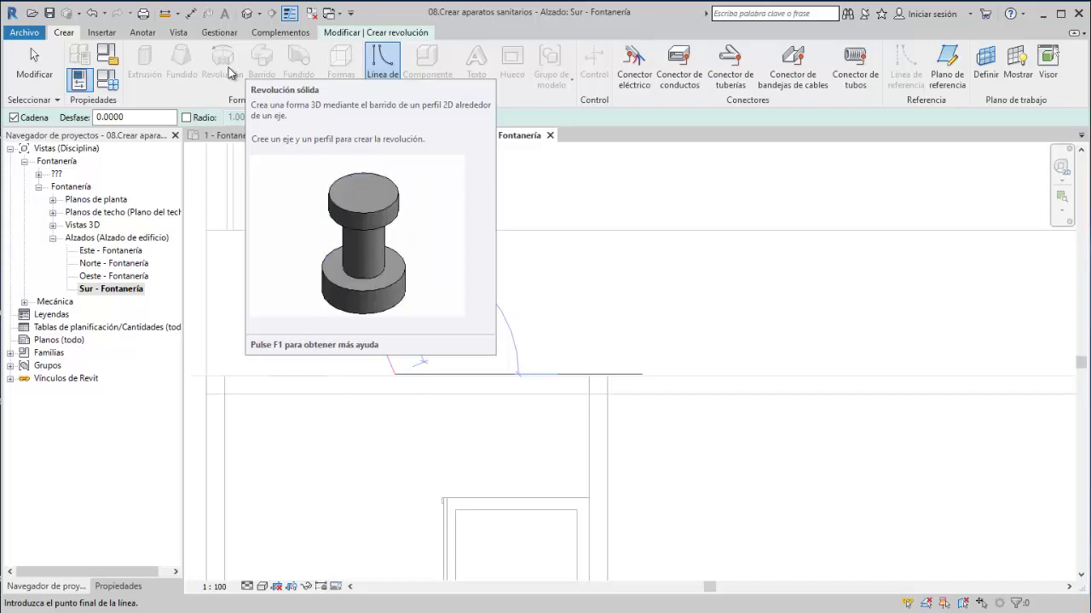
scroll(409, 373, up, 2)
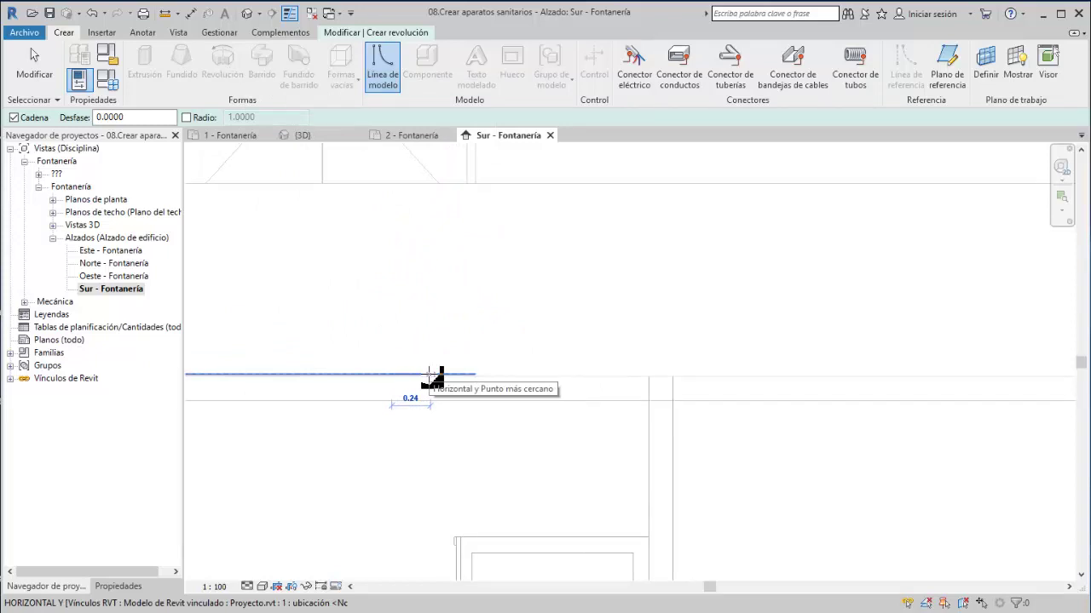
text(0.25)
key(Return)
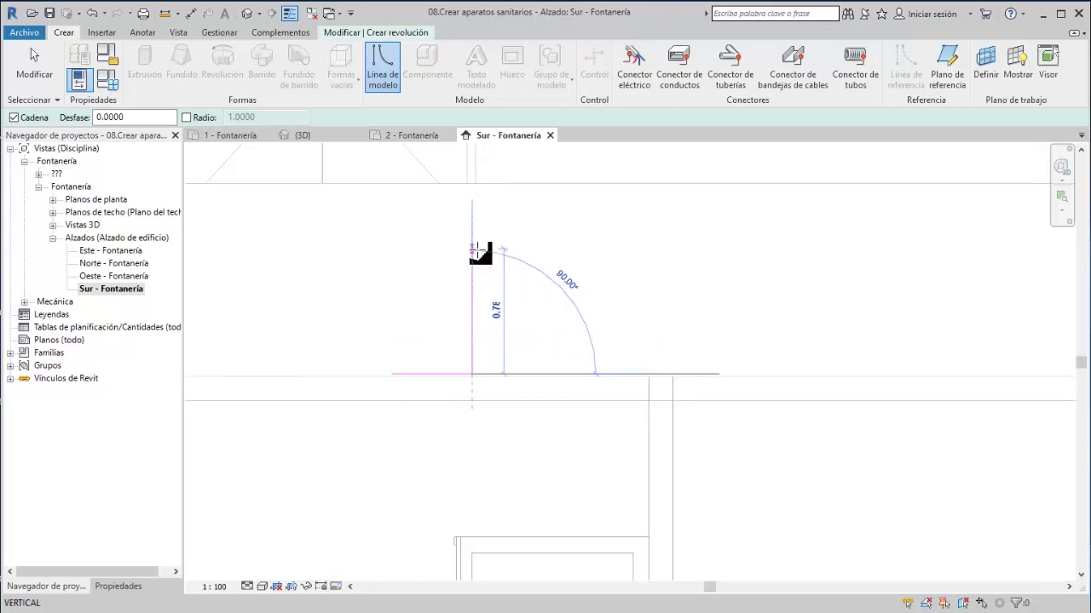
click(473, 252)
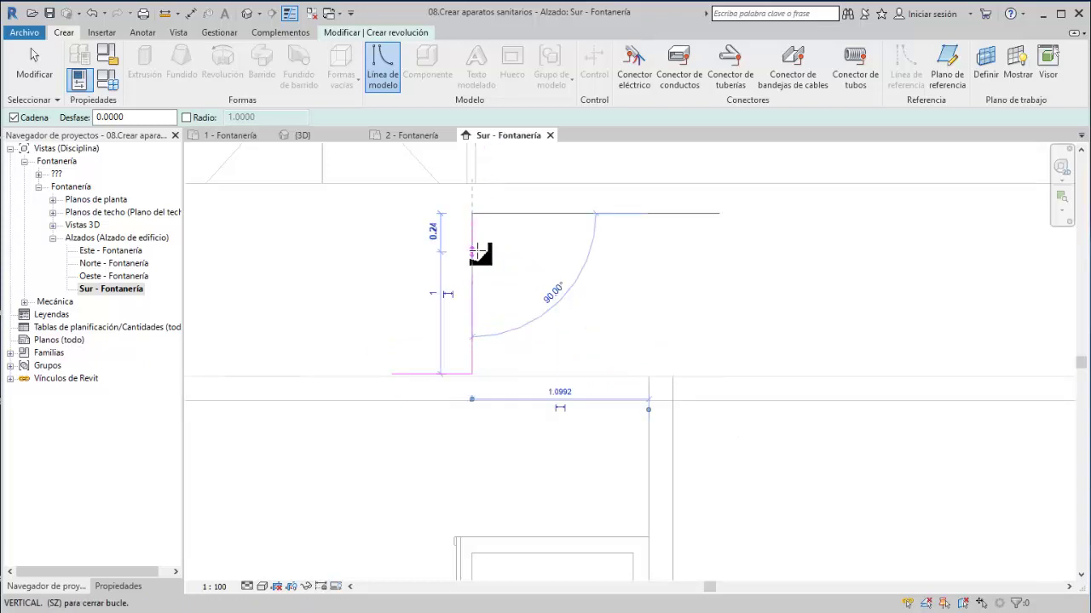
scroll(482, 214, up, 2)
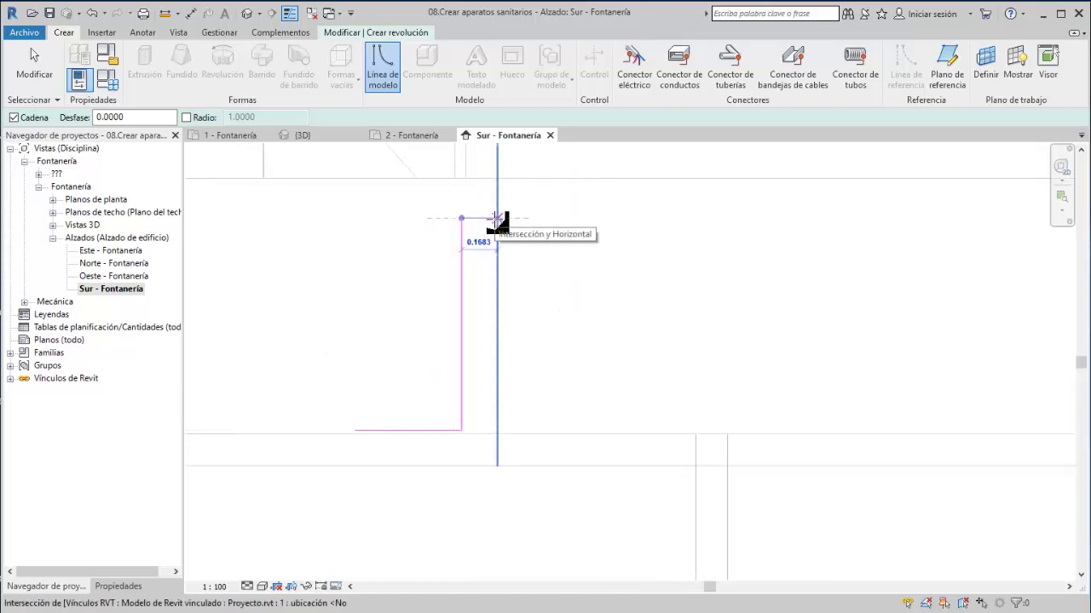
text(20cm)
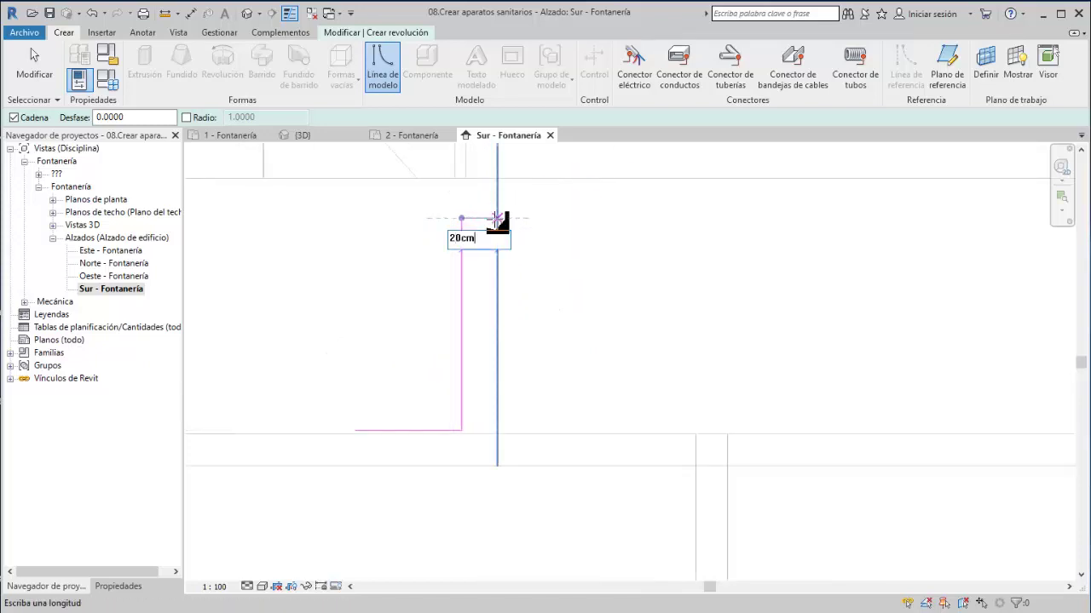
key(Return)
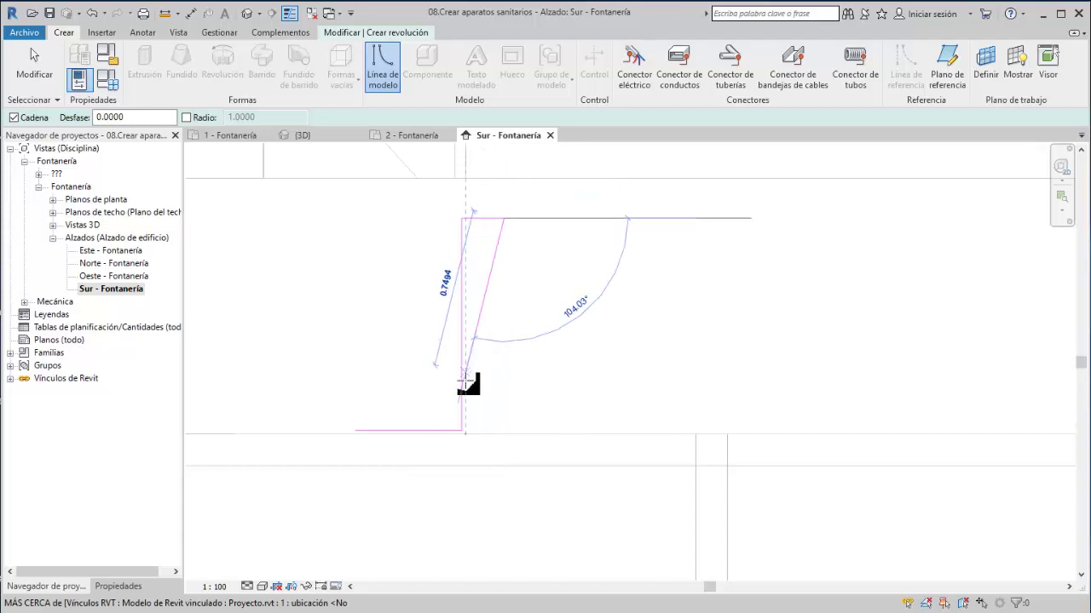
key(Escape)
- Add the tapered slanted side and a short vertical line at the profile top
click(483, 219)
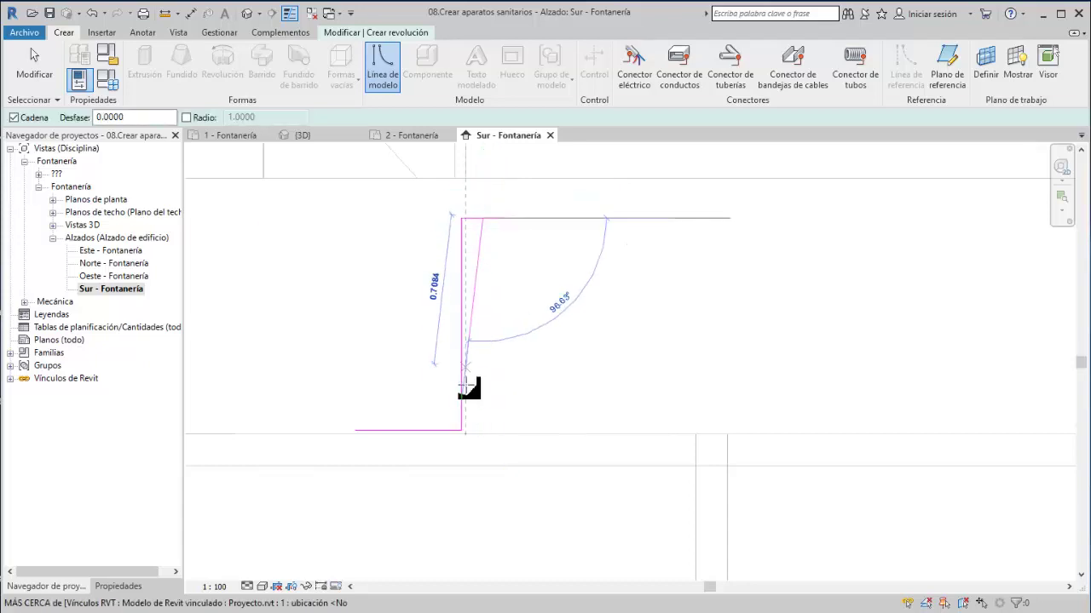
click(463, 424)
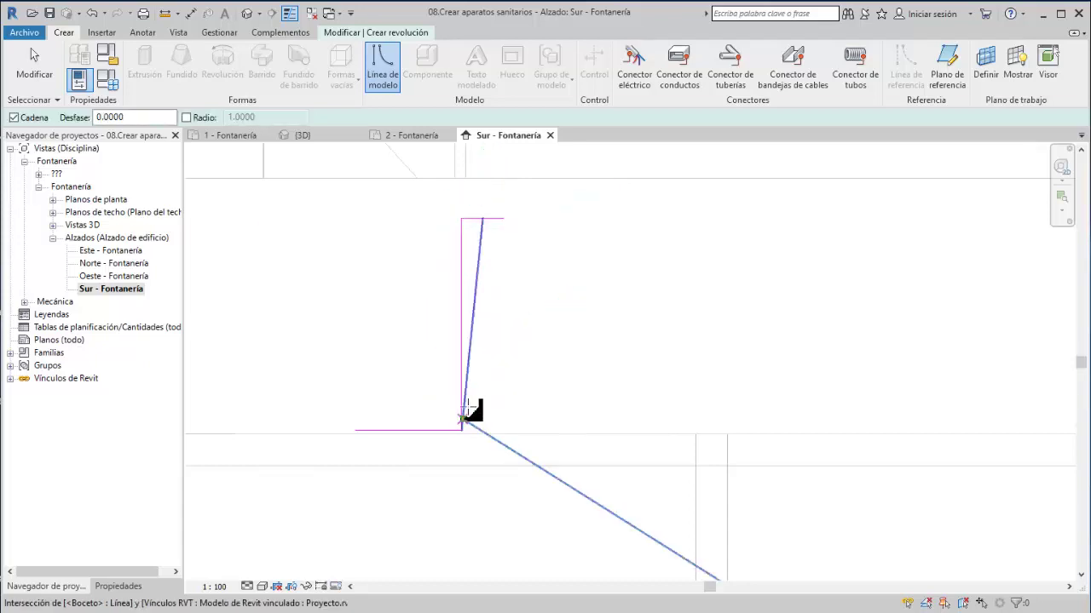
key(Escape)
key(Escape)
scroll(507, 204, up, 1)
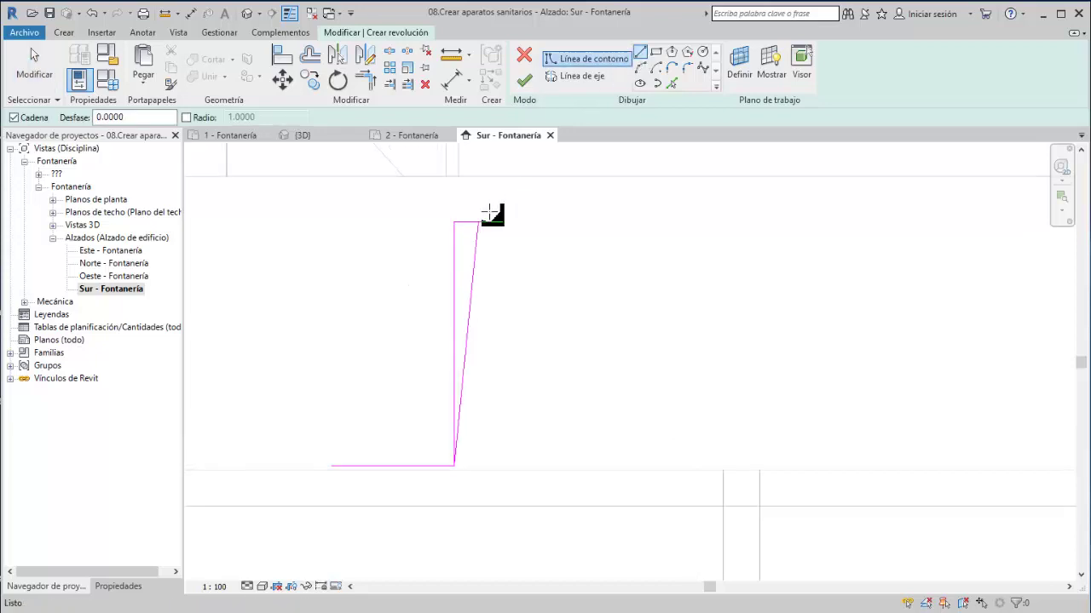
scroll(490, 212, up, 1)
click(476, 257)
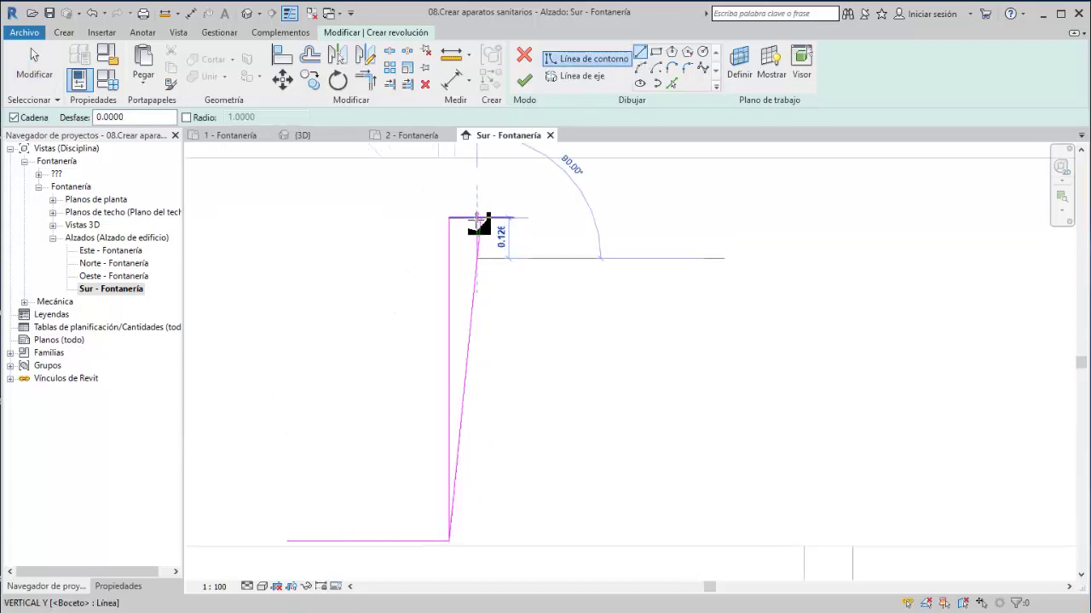
click(478, 220)
key(Escape)
key(Escape)
scroll(485, 228, up, 1)
- Trim the slanted side into a corner, cut the top overhang, and delete the extra vertical line
key(t)
key(r)
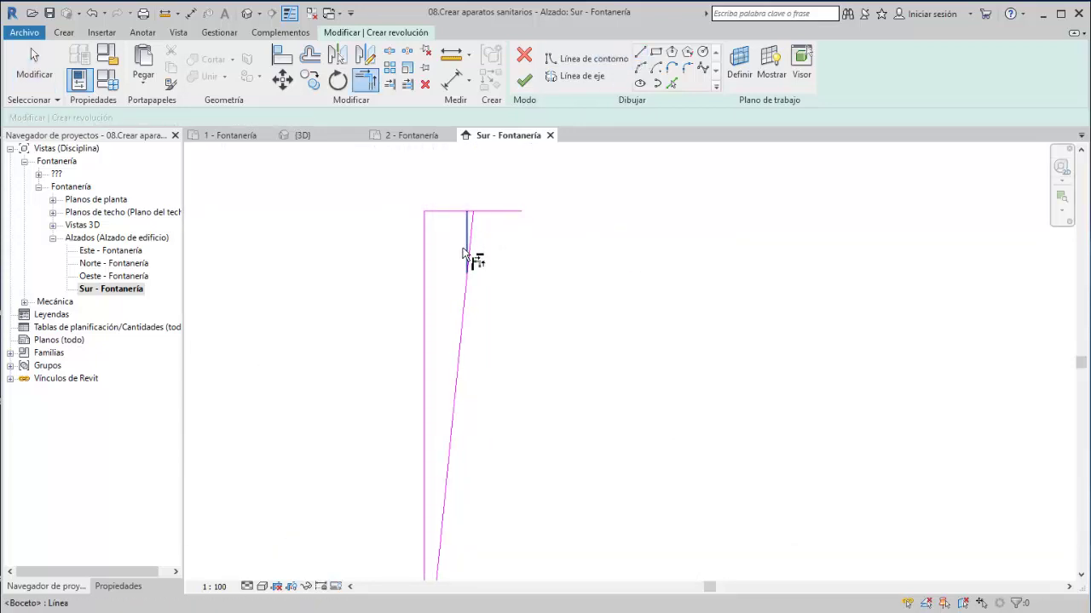
click(463, 250)
click(465, 289)
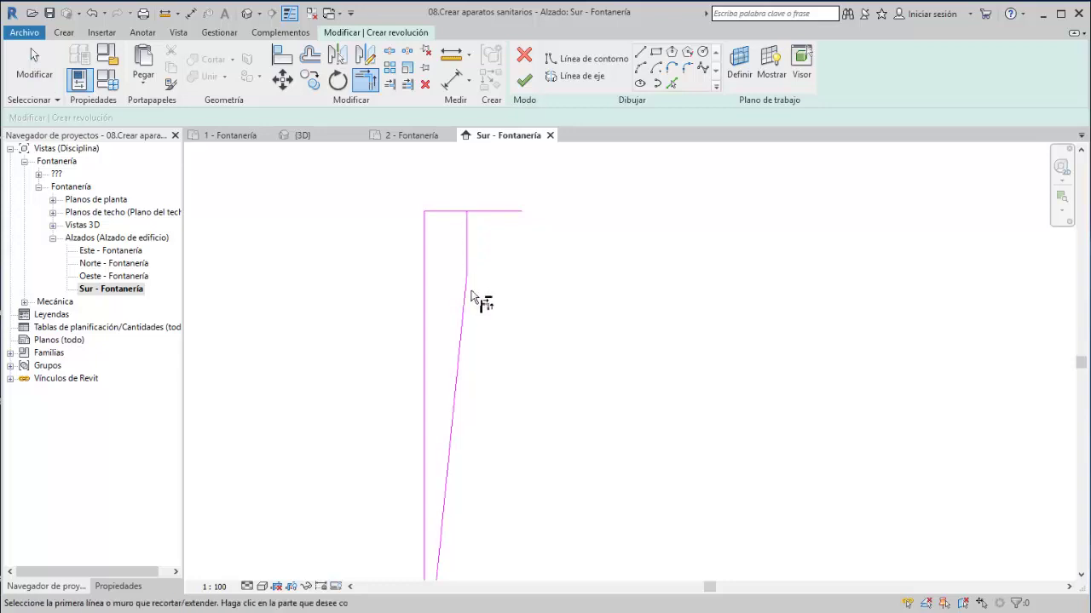
click(458, 211)
scroll(430, 245, down, 1)
scroll(477, 237, down, 1)
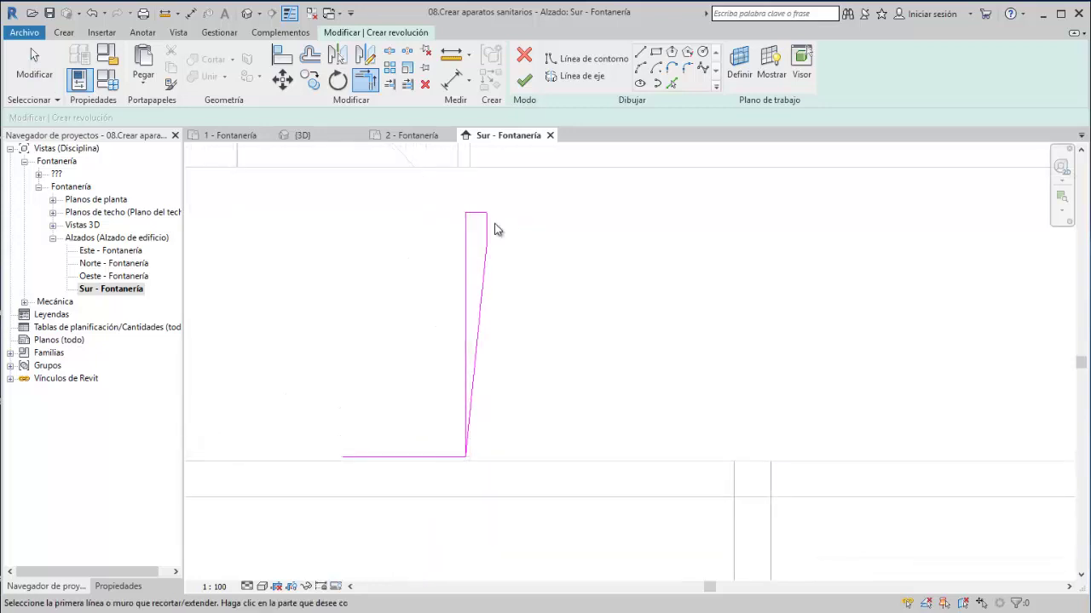
key(Escape)
click(466, 247)
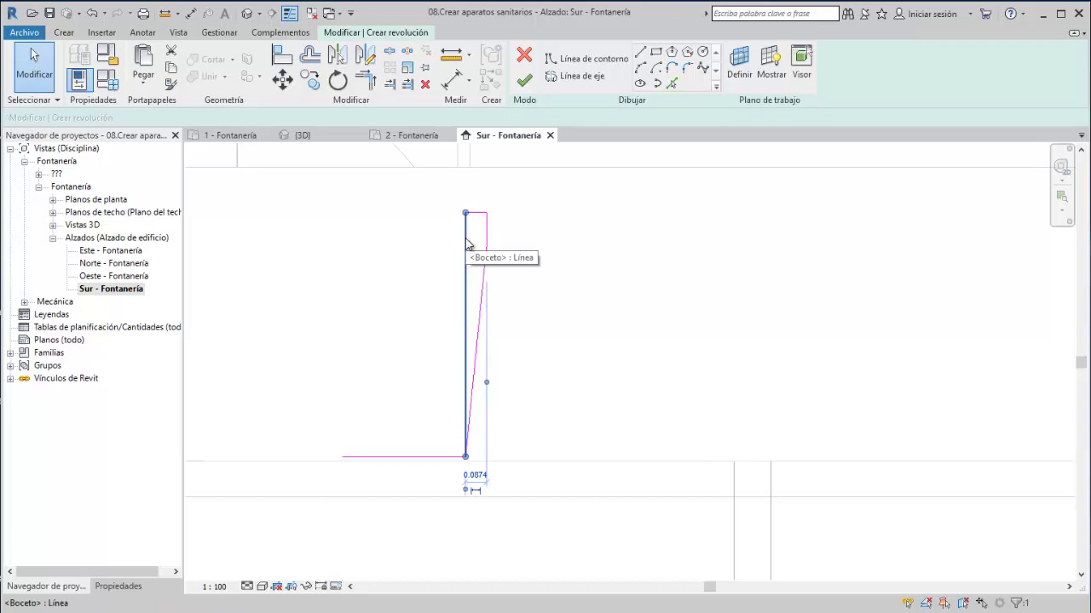
key(Delete)
- Draw the profile's left side and complete its top line
click(640, 54)
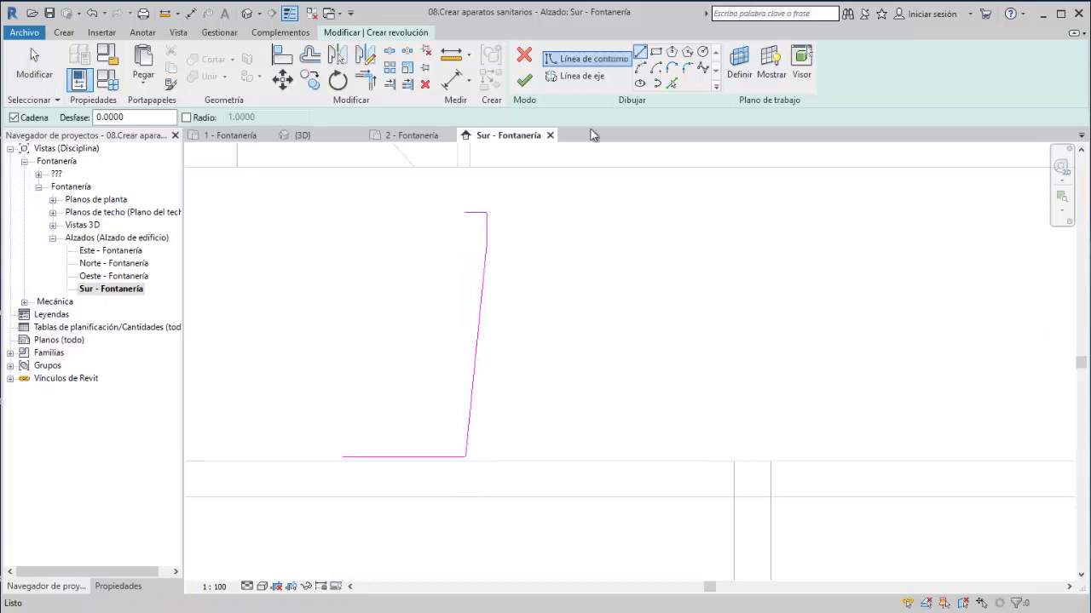
click(342, 457)
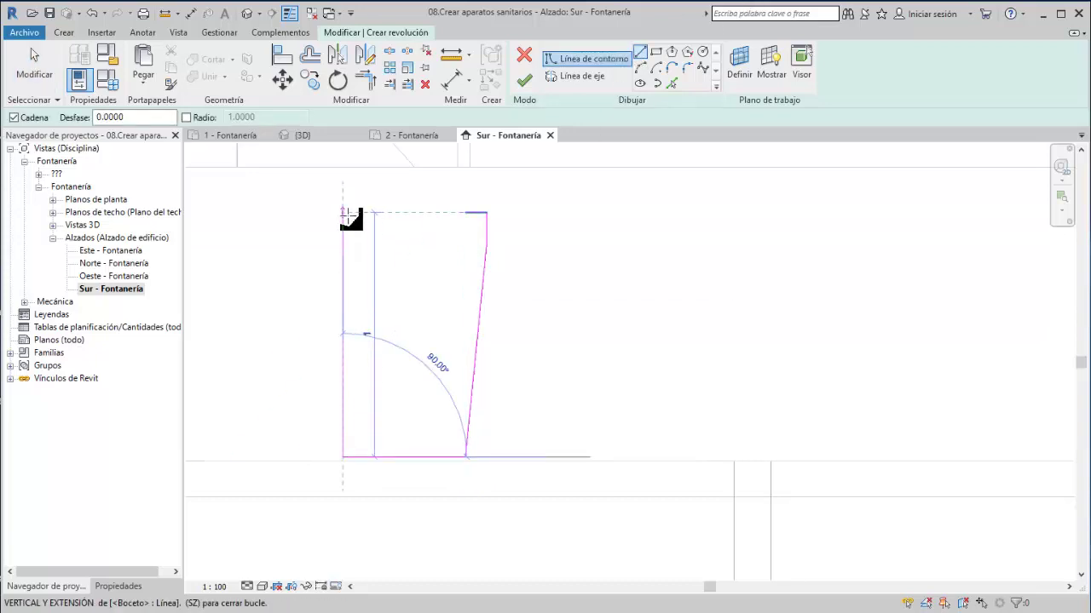
click(342, 213)
key(Escape)
key(Escape)
click(471, 218)
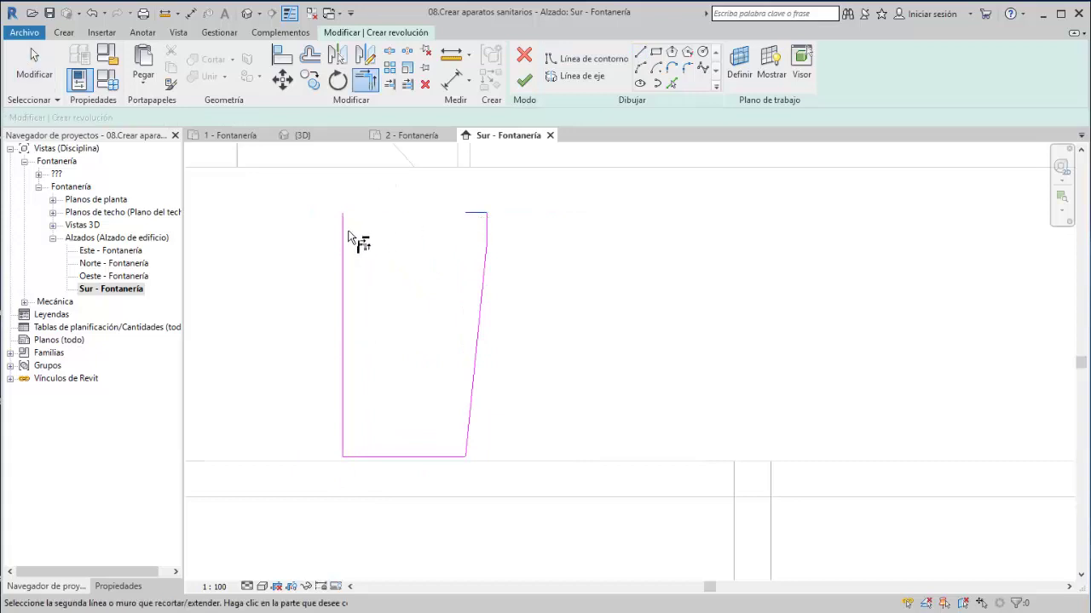
key(Escape)
key(Escape)
scroll(485, 236, up, 2)
scroll(486, 236, up, 2)
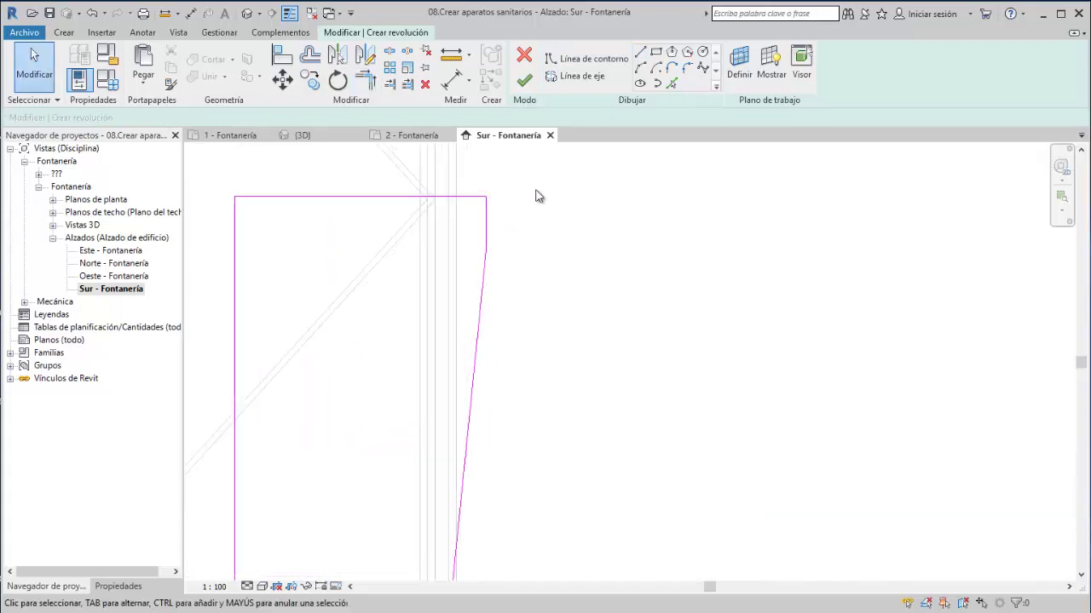
- Add the stepped rim with a 2-unit stub segment and close the profile's final side
click(639, 53)
scroll(489, 252, up, 1)
click(483, 250)
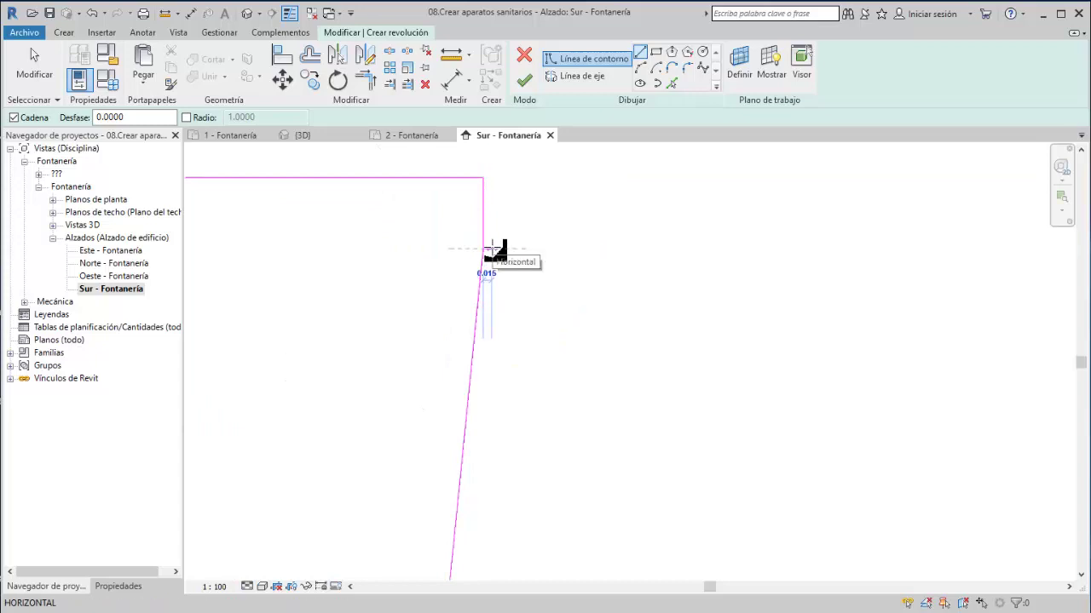
text(2c)
key(Return)
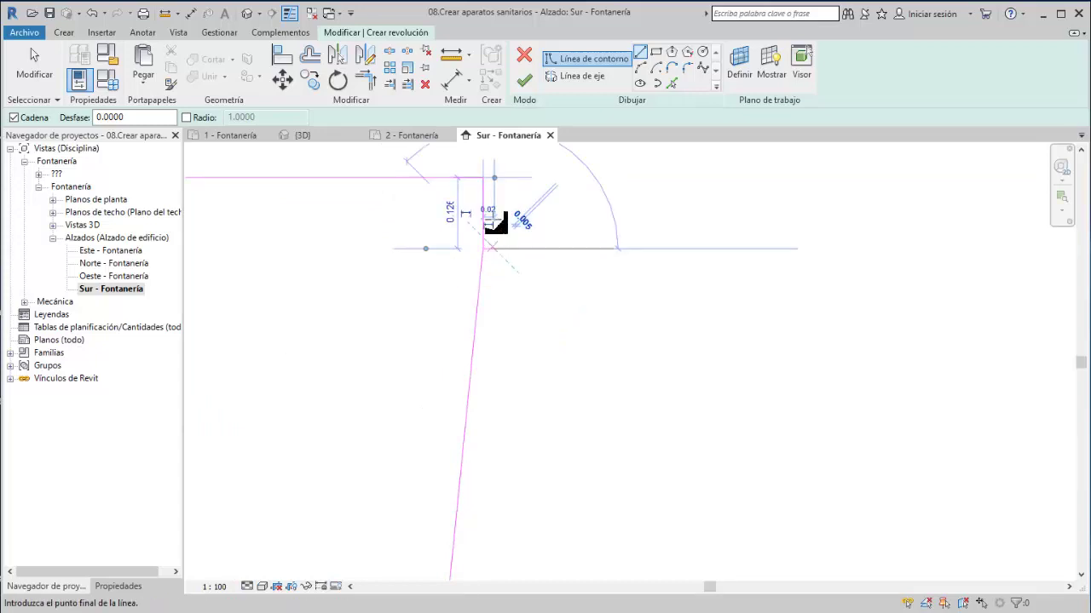
click(495, 180)
key(Escape)
key(Escape)
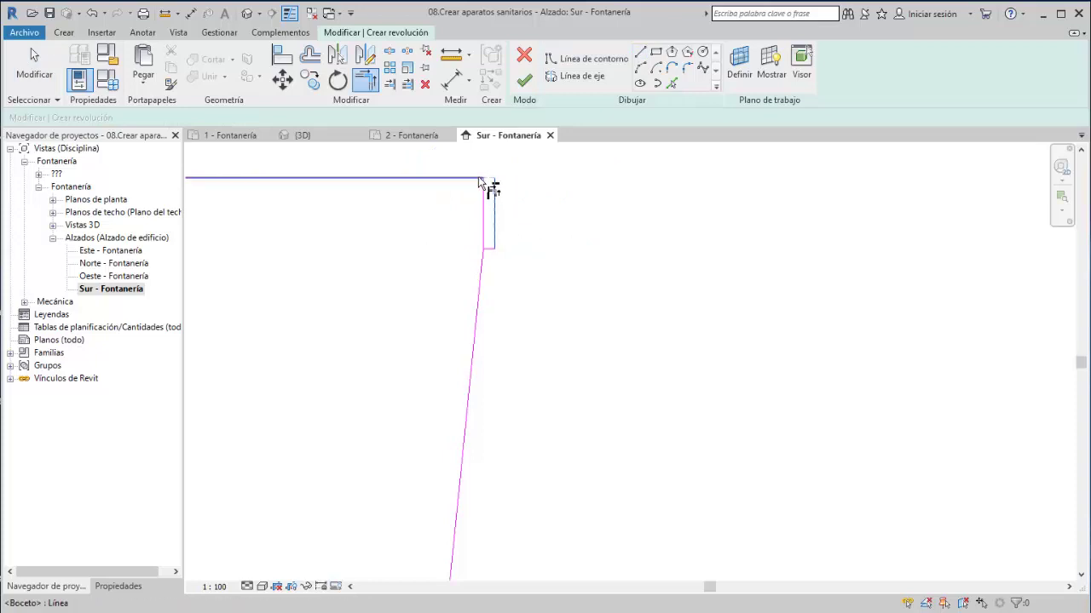
click(486, 211)
key(Escape)
scroll(486, 212, down, 2)
scroll(494, 233, down, 2)
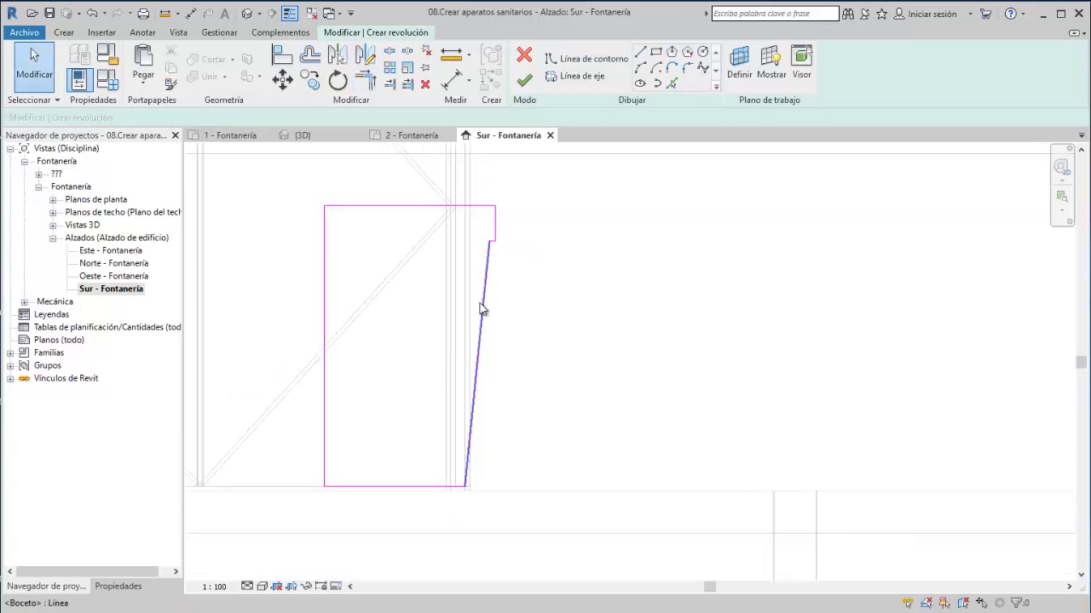
scroll(446, 236, down, 1)
mouse_move(445, 236)
middle_down()
mouse_move(496, 243)
mouse_move(486, 240)
middle_up()
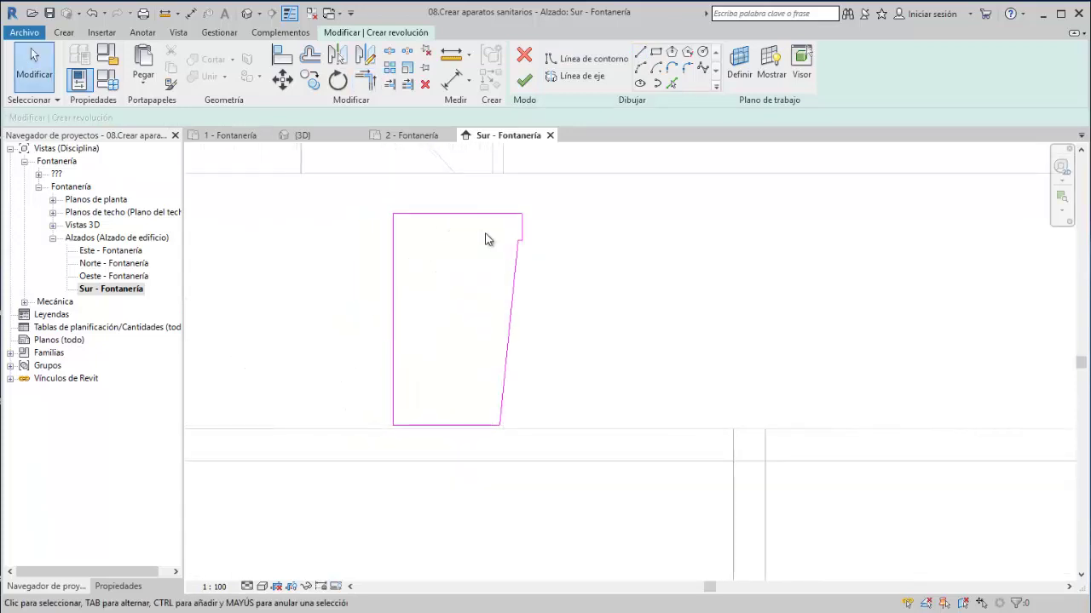
- Select all profile lines and move them so the bottom-left corner sits on the base line
click(582, 79)
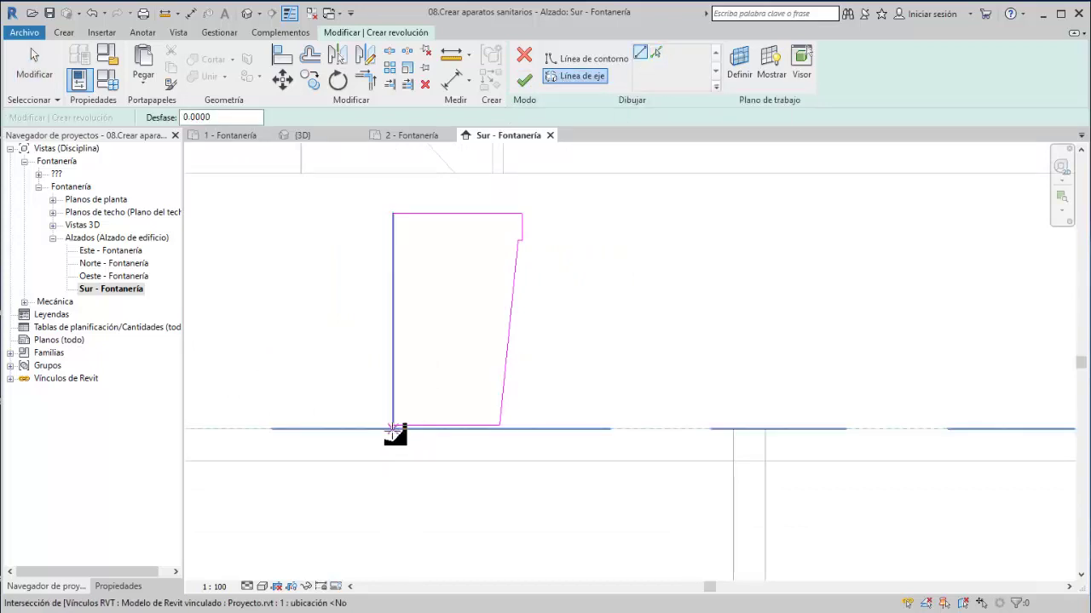
scroll(393, 426, down, 3)
scroll(393, 426, up, 3)
key(Escape)
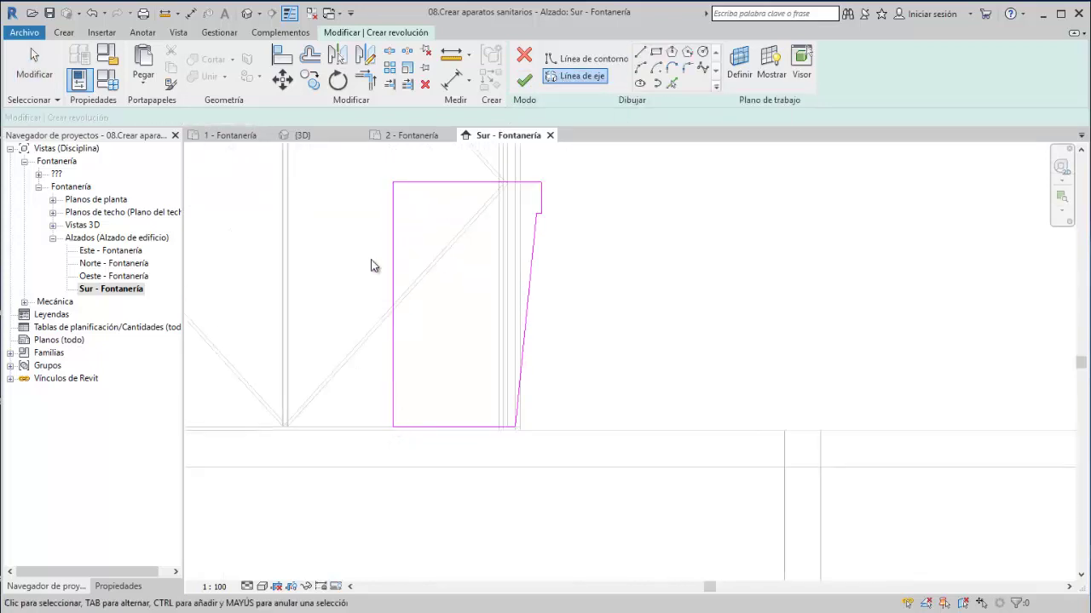
drag(366, 172, 628, 475)
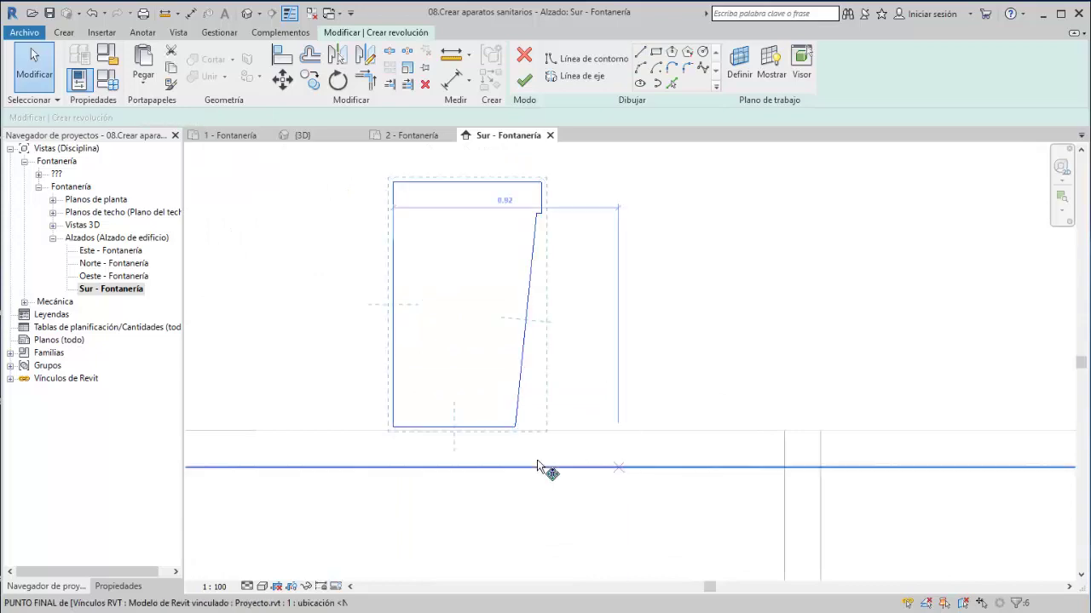
key(m)
key(v)
scroll(394, 435, up, 2)
scroll(390, 414, up, 2)
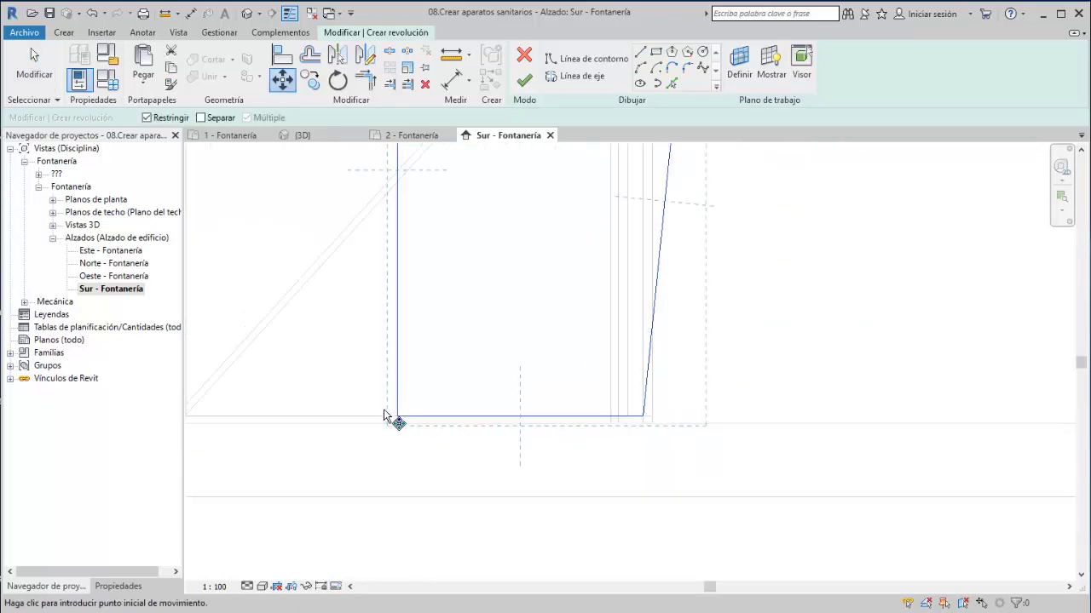
click(404, 419)
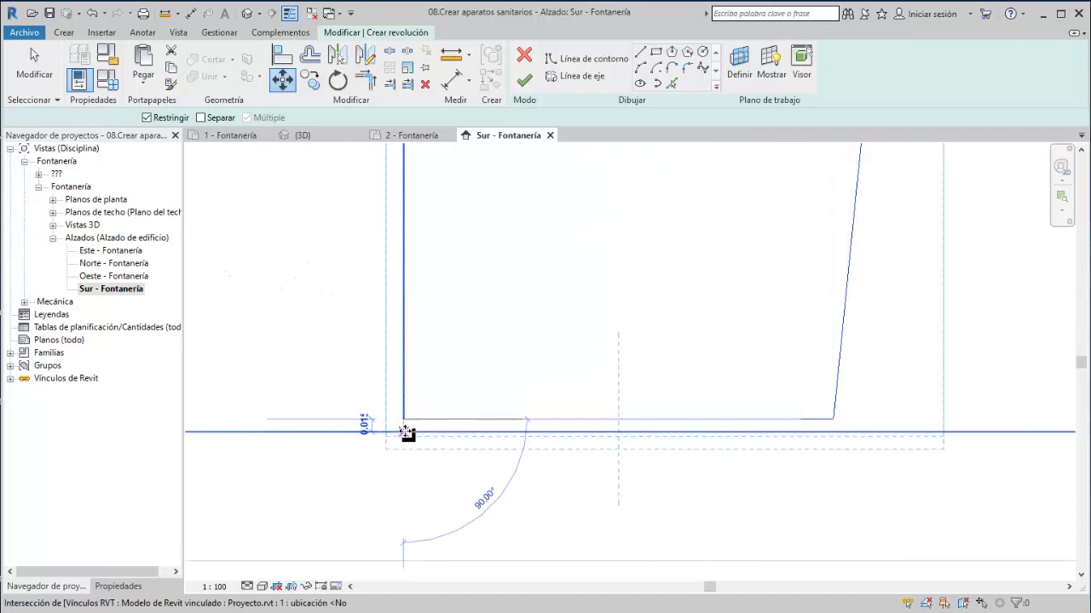
click(407, 433)
scroll(415, 401, down, 2)
scroll(431, 358, down, 3)
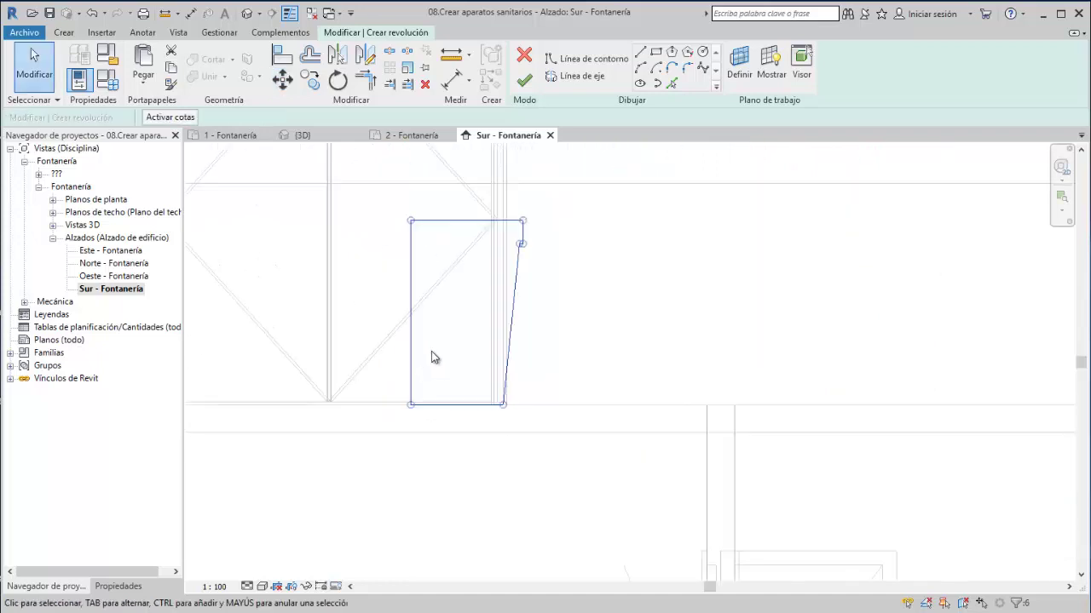
- Draw the revolution axis along the profile's left edge, extend it downward, and finish the revolve
click(592, 77)
scroll(395, 389, up, 2)
scroll(409, 401, up, 2)
click(426, 415)
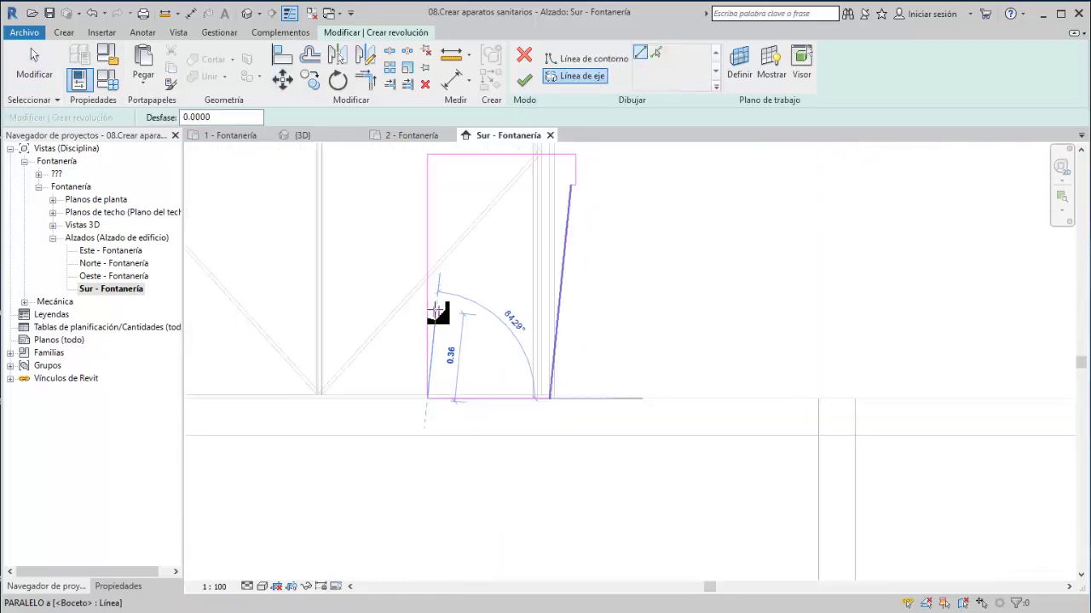
middle_drag(436, 311, 439, 411)
click(430, 232)
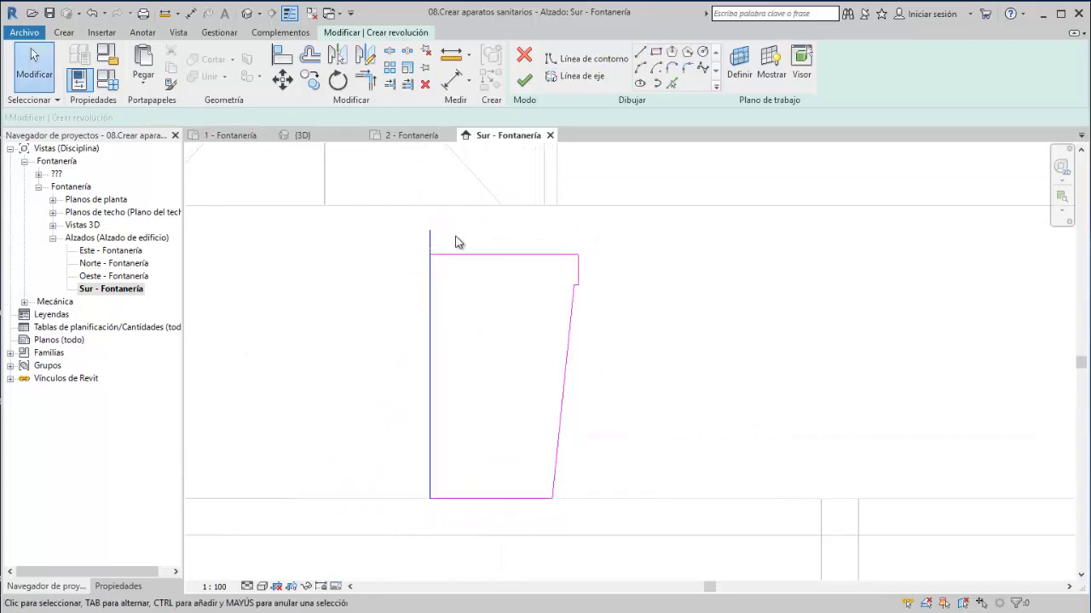
click(430, 243)
drag(429, 499, 429, 518)
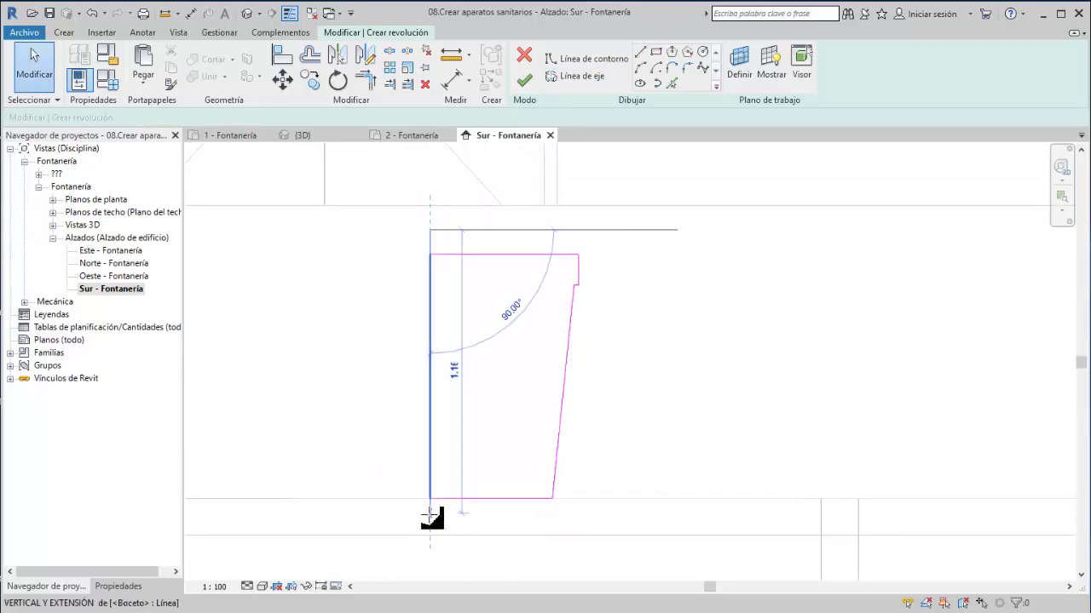
click(508, 417)
click(528, 87)
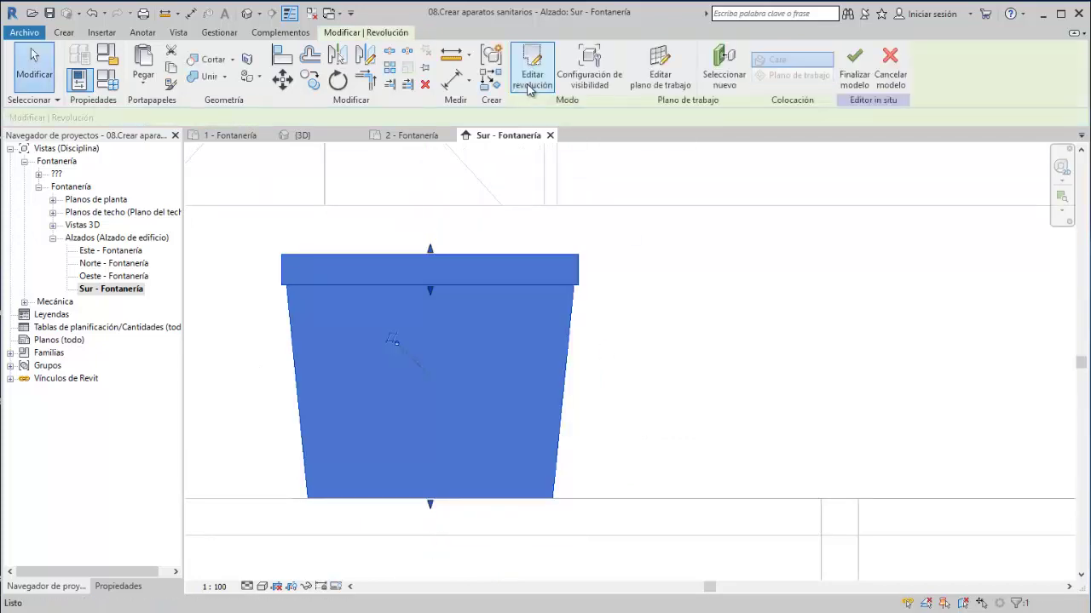
- Orbit and zoom around the tank in {3D}, then double-click the revolve in Sur - Fontanería to edit it
click(299, 135)
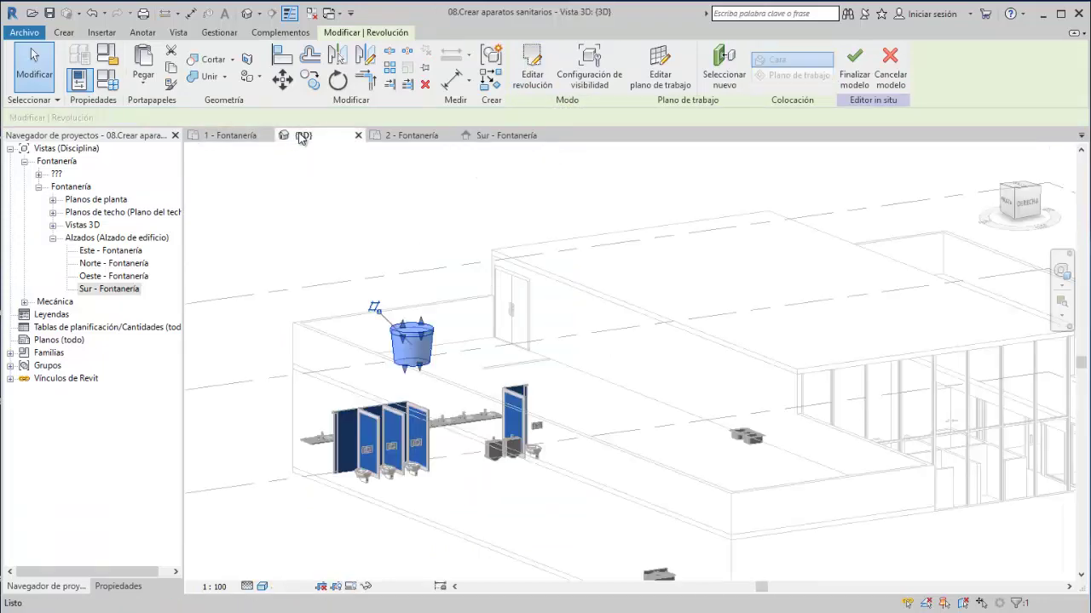
shift+middle_drag(478, 384, 512, 384)
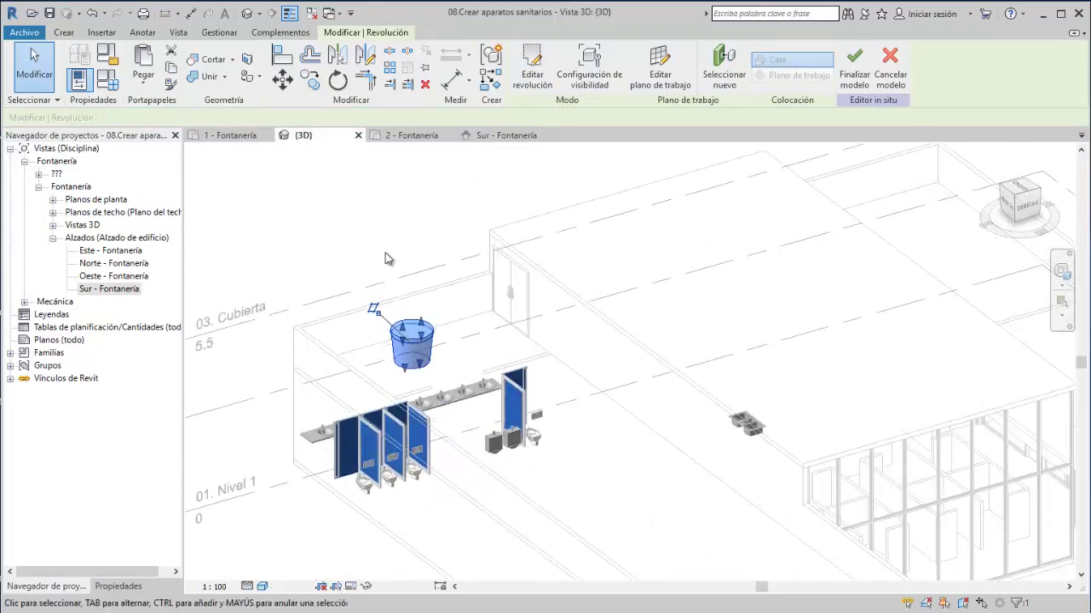
key(Escape)
scroll(426, 344, up, 3)
scroll(426, 347, up, 2)
scroll(423, 341, up, 2)
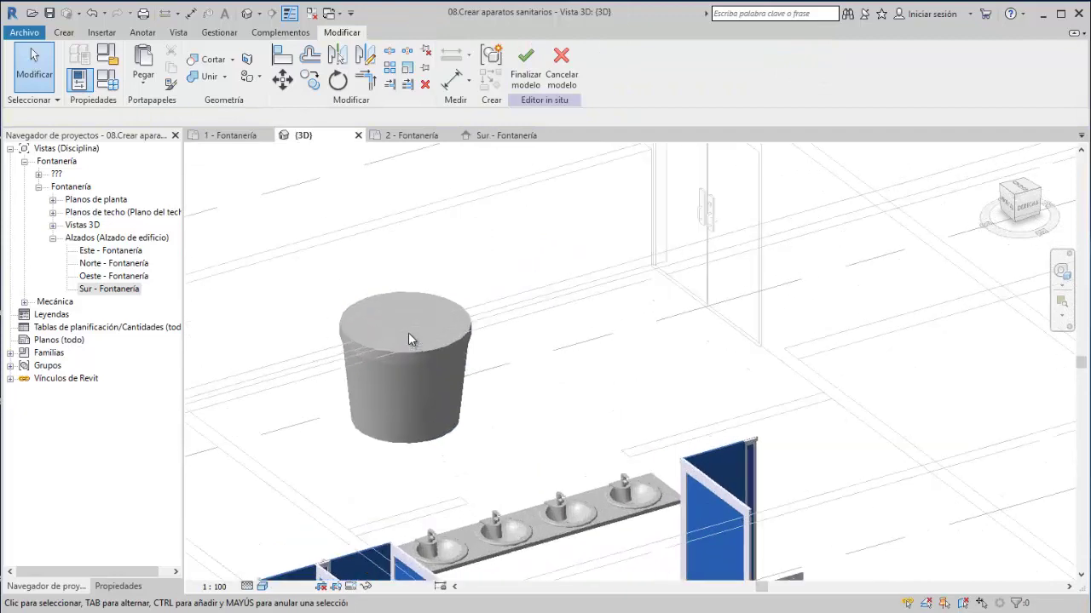
scroll(408, 339, up, 1)
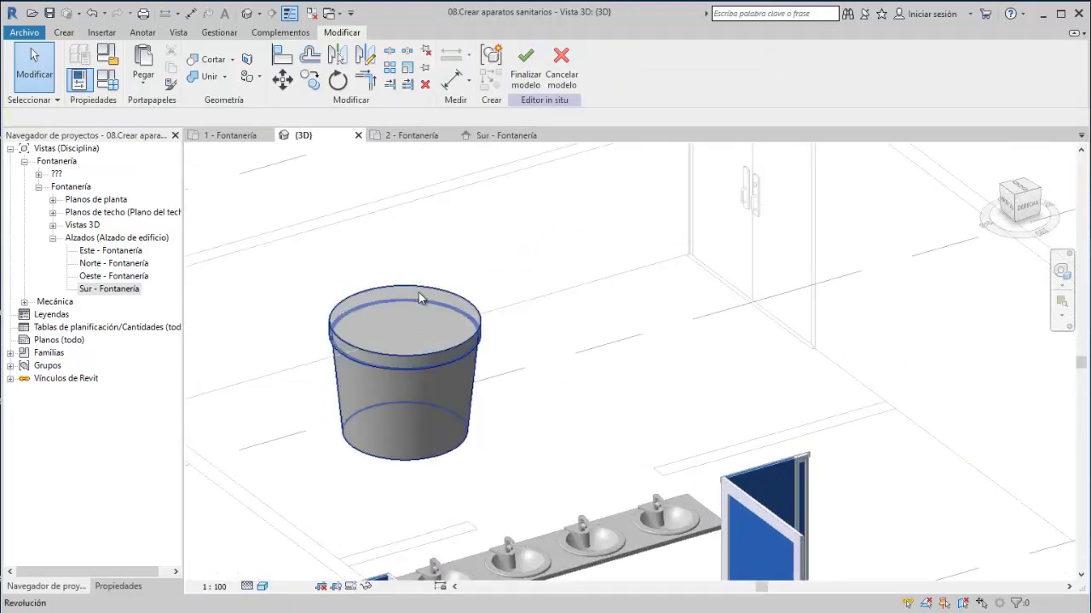
click(467, 136)
double_click(492, 261)
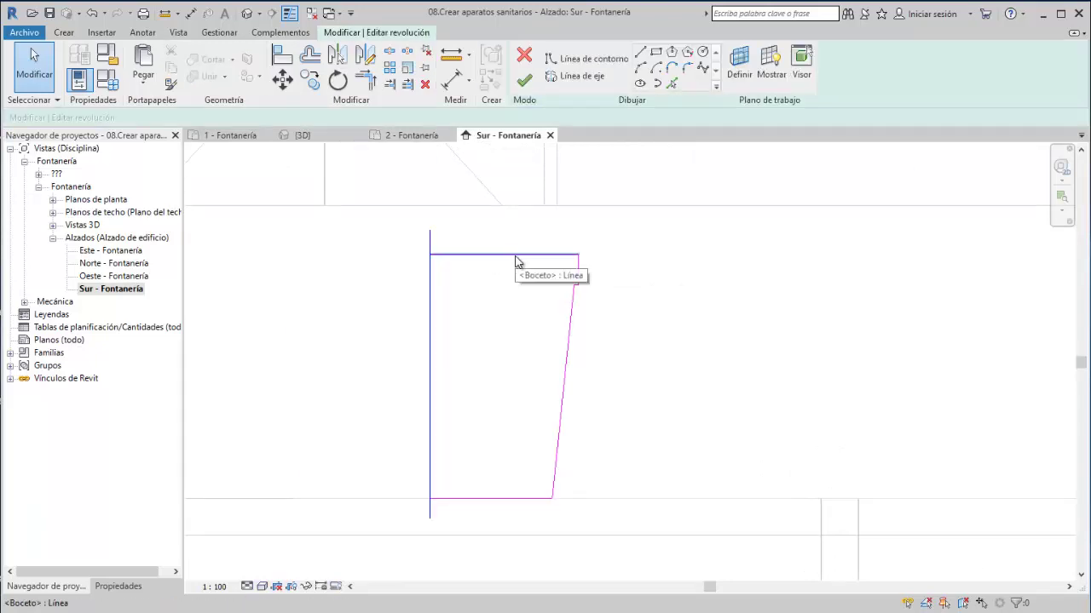
- Draw new profile lines from the axis, closing a small rectangle at the tank top
click(586, 58)
scroll(458, 249, up, 3)
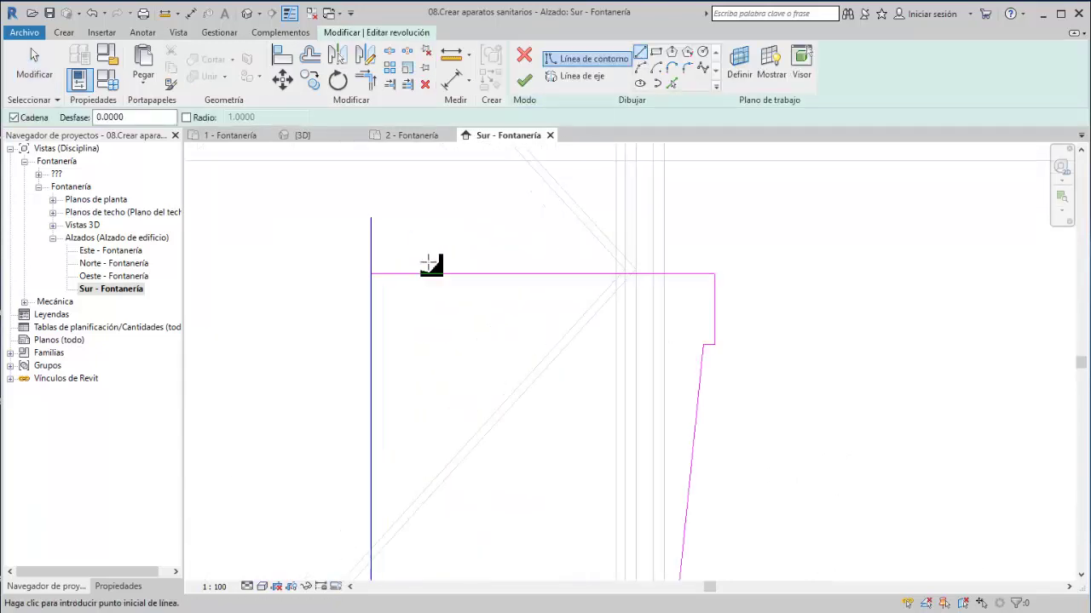
click(373, 264)
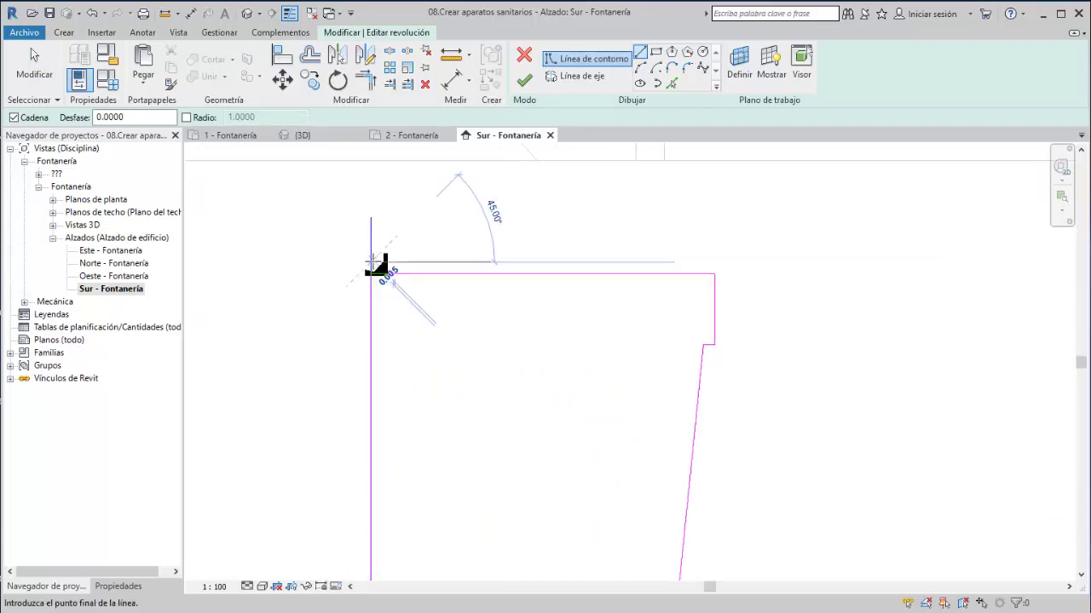
scroll(431, 266, up, 3)
click(435, 260)
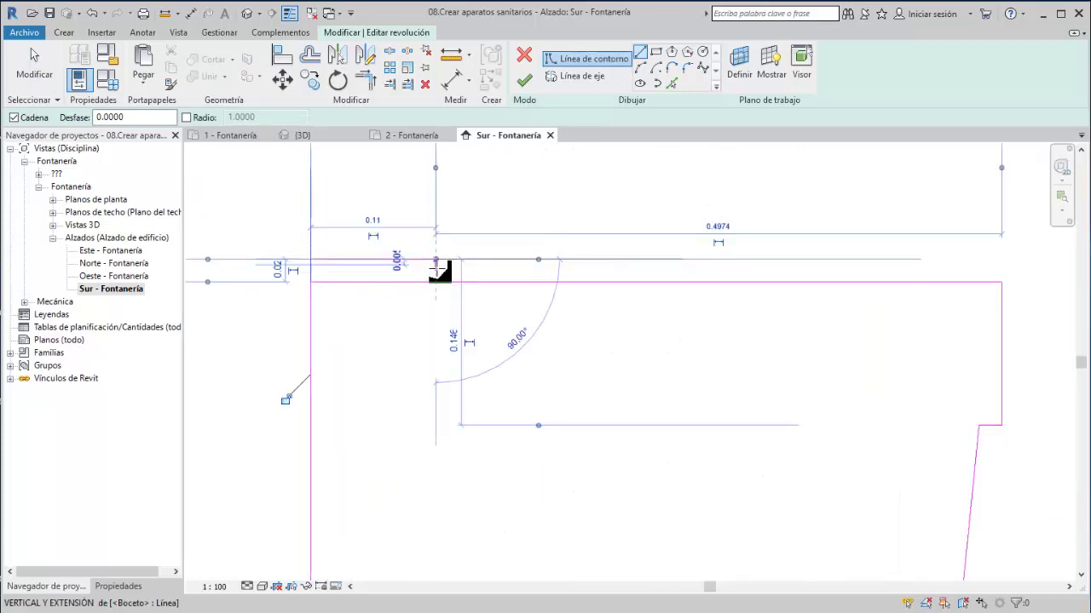
scroll(438, 266, up, 3)
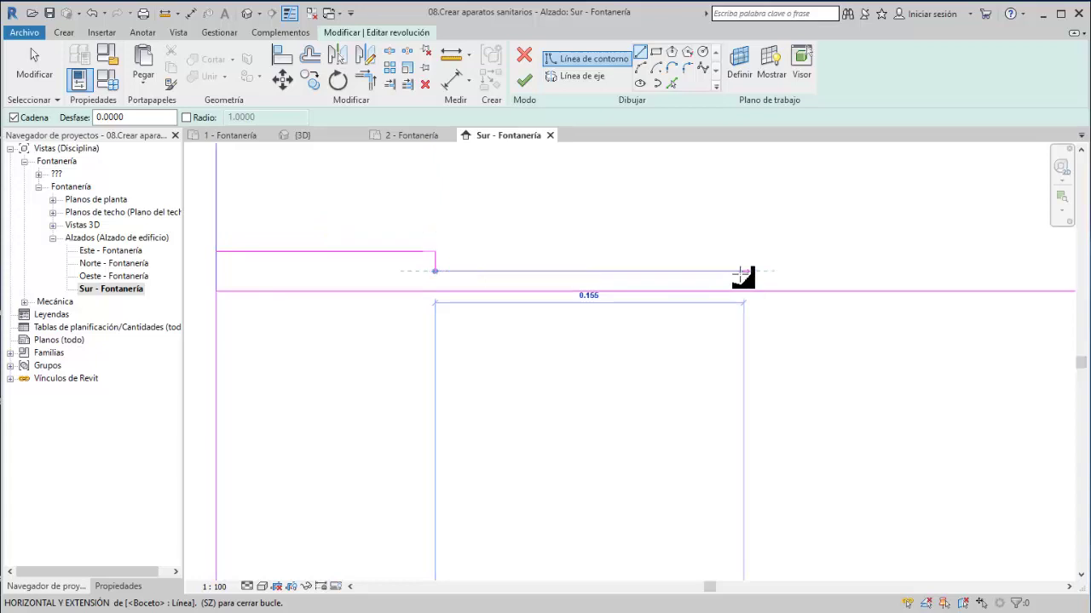
click(734, 271)
middle_drag(742, 282, 525, 292)
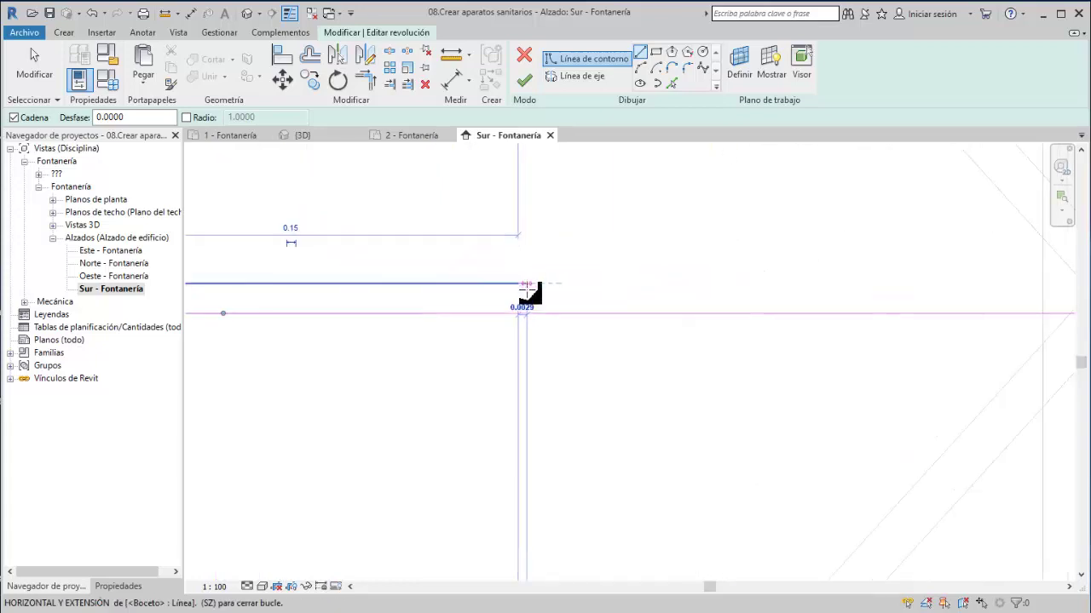
scroll(755, 316, up, 3)
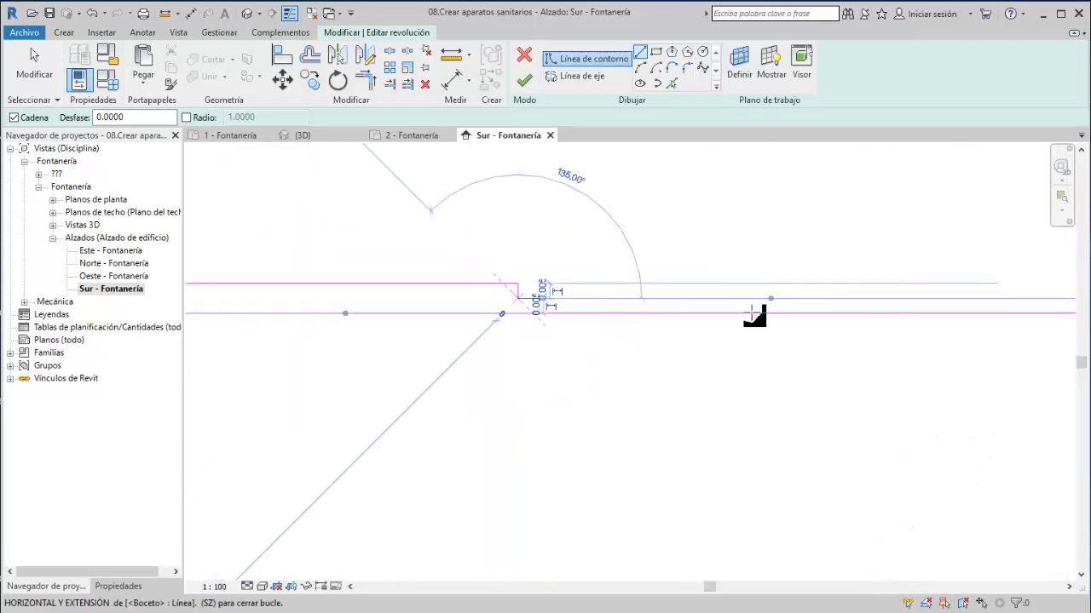
mouse_move(755, 317)
middle_down()
mouse_move(352, 299)
mouse_move(495, 293)
middle_up()
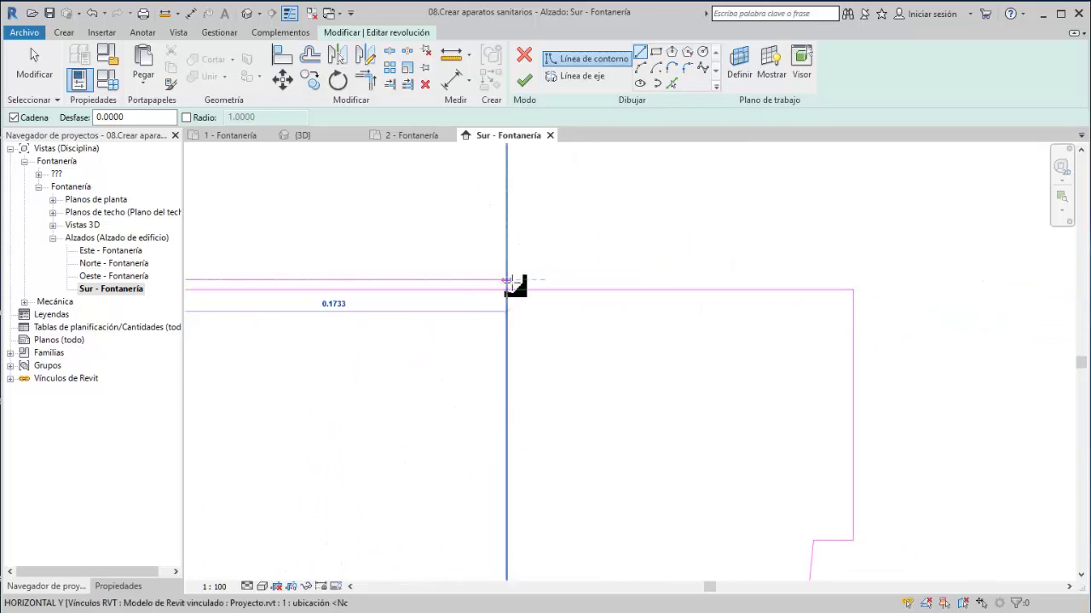
scroll(516, 285, up, 2)
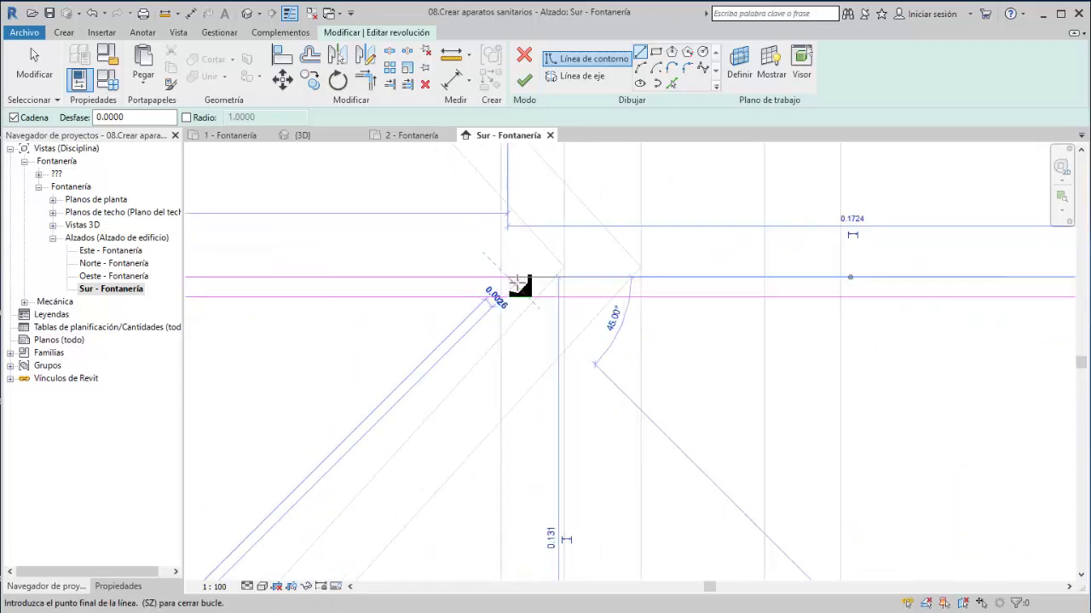
scroll(513, 294, up, 2)
click(507, 296)
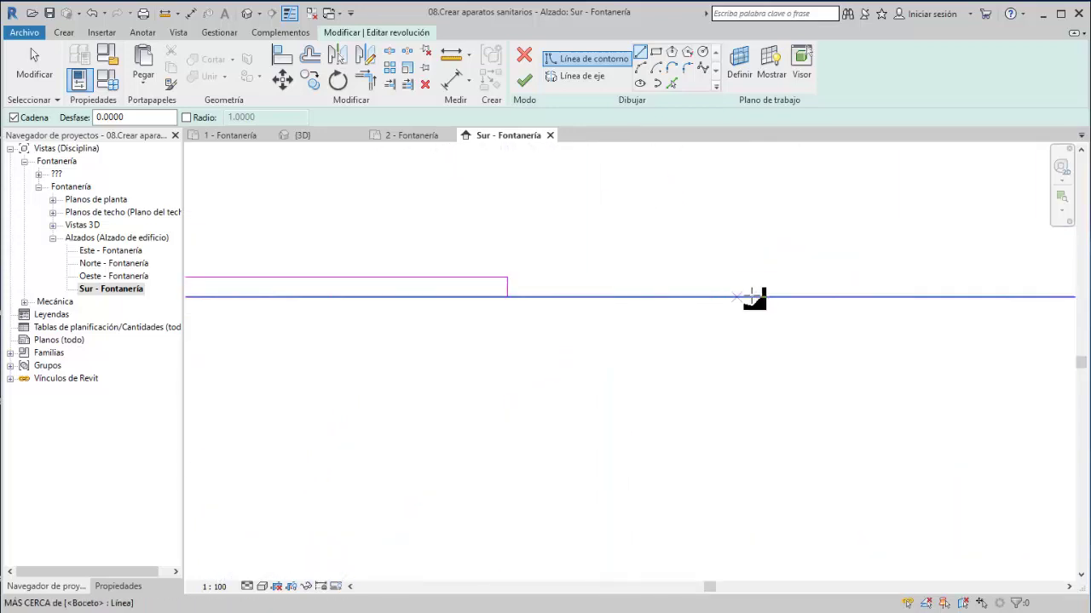
scroll(747, 291, up, 2)
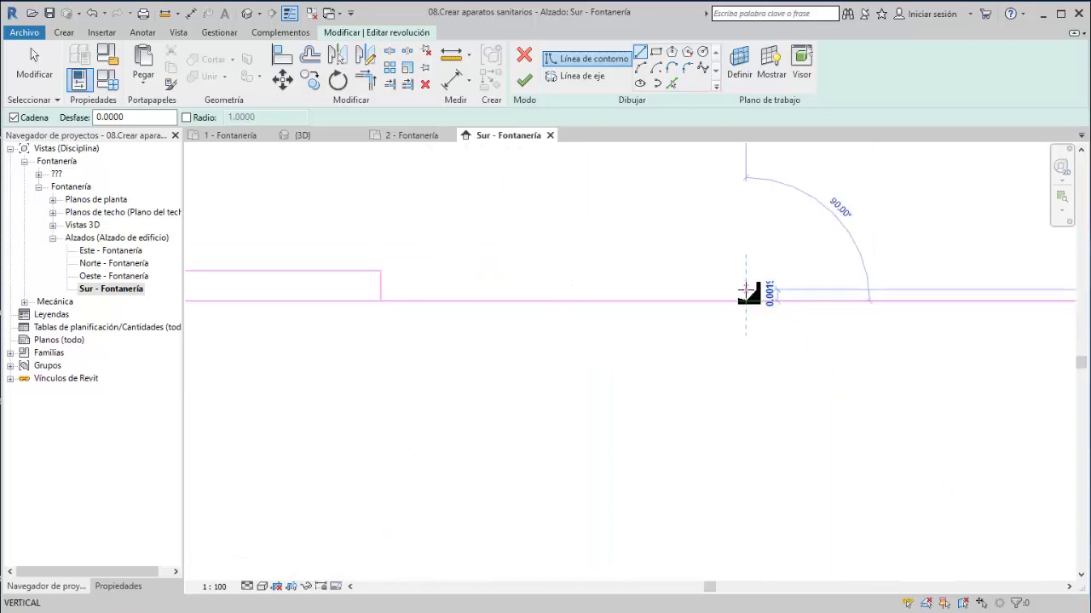
click(778, 290)
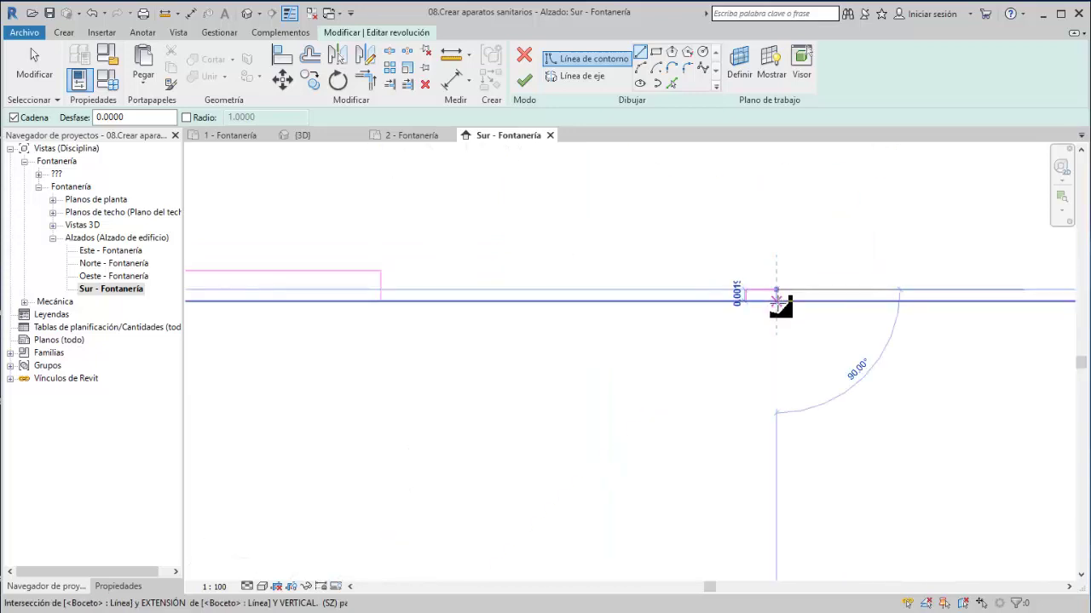
key(Escape)
key(Escape)
scroll(778, 309, up, 2)
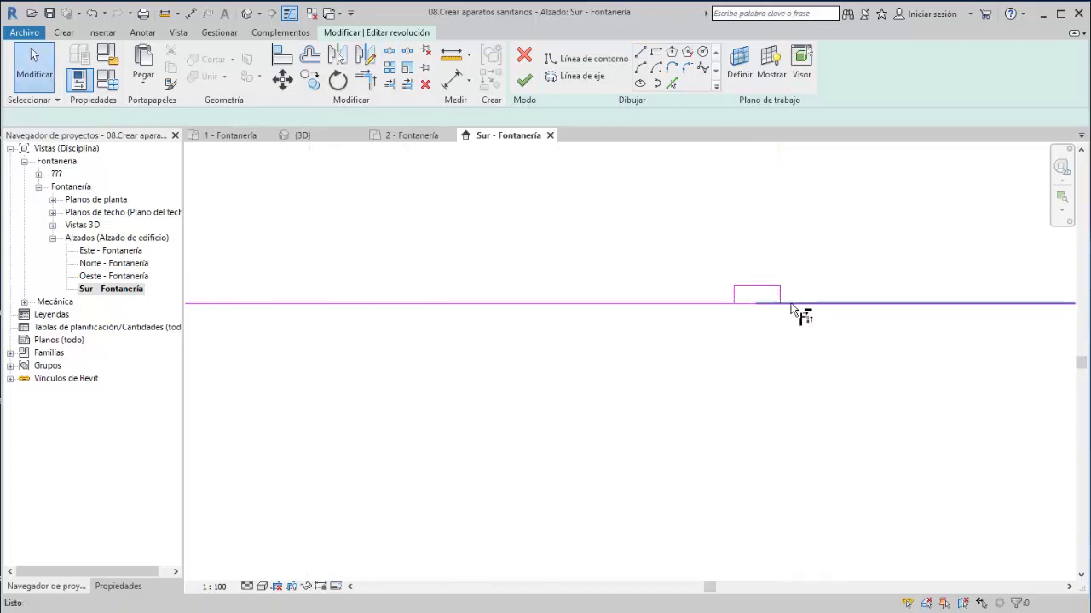
- Trim the profile lines into clean corners with TR
key(t)
key(r)
click(729, 304)
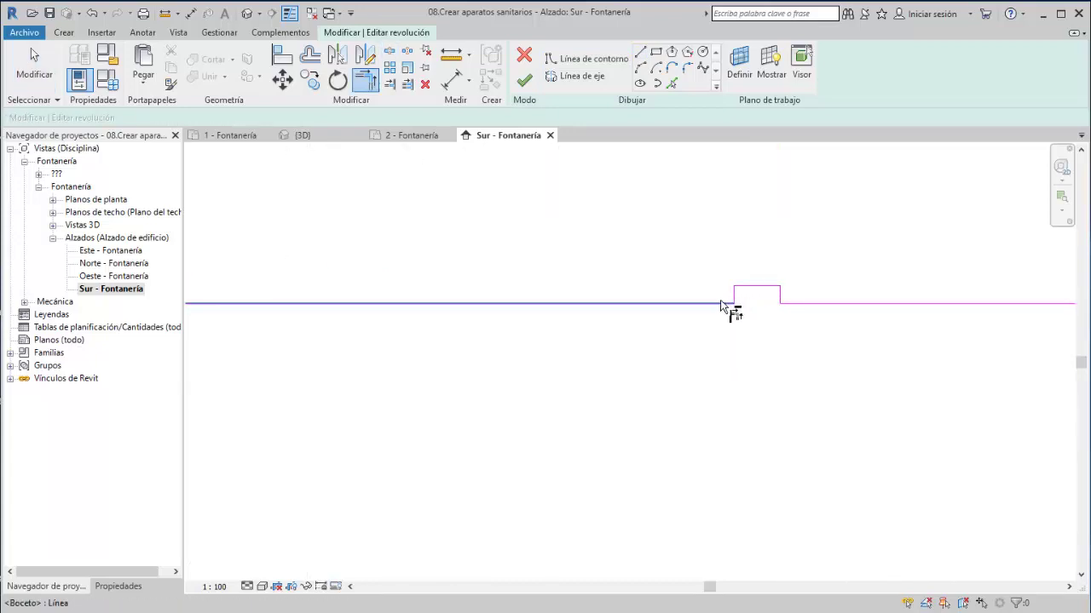
scroll(730, 309, down, 3)
scroll(589, 312, up, 2)
scroll(528, 299, up, 1)
scroll(736, 300, down, 2)
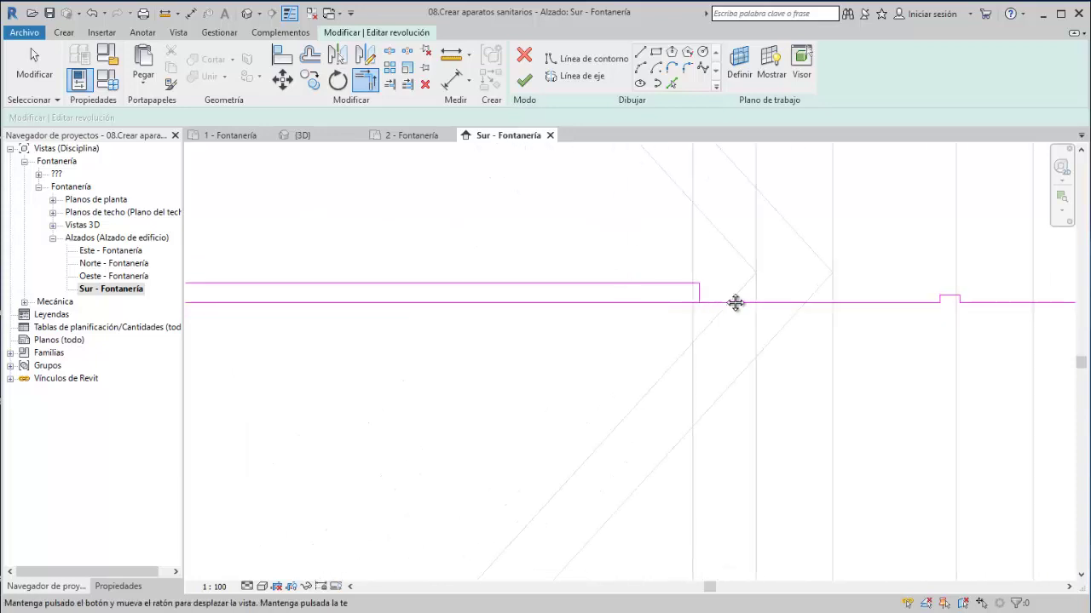
scroll(738, 304, down, 2)
middle_drag(421, 285, 621, 329)
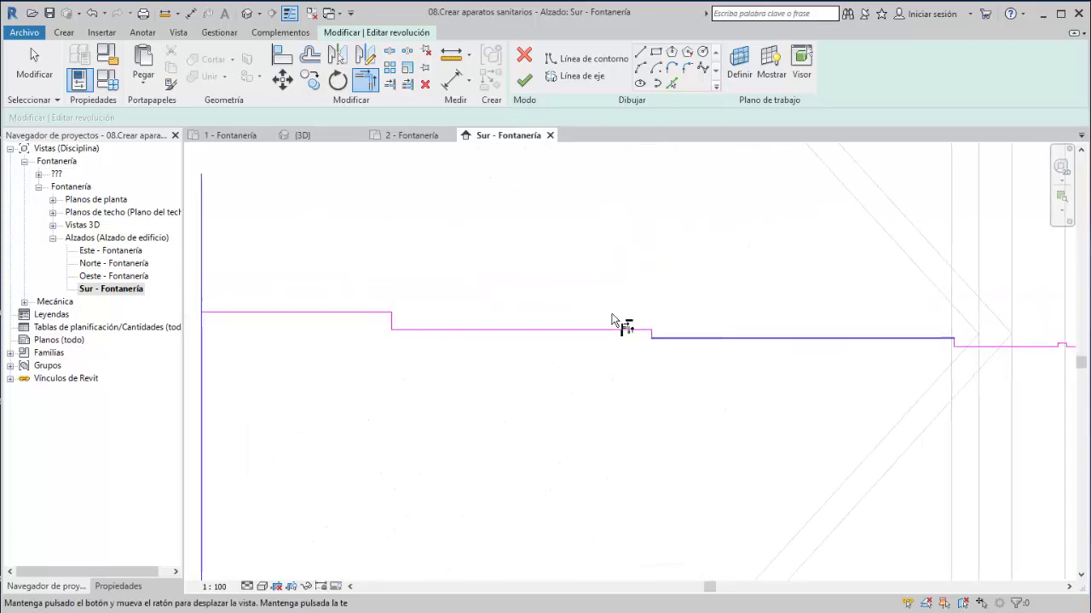
scroll(604, 323, down, 1)
mouse_move(310, 323)
middle_down()
mouse_move(616, 331)
mouse_move(483, 225)
middle_up()
scroll(609, 334, down, 2)
key(Escape)
scroll(628, 312, down, 1)
scroll(483, 225, up, 1)
scroll(688, 238, up, 1)
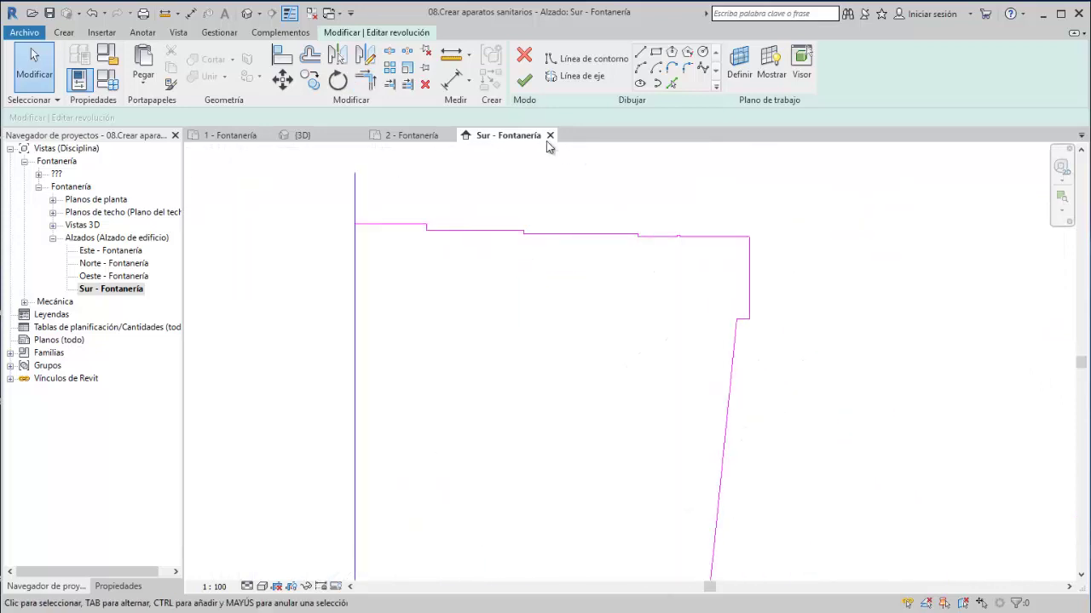
- Fix the top line's end at the axis and finish the revolve sketch
click(524, 79)
key(Return)
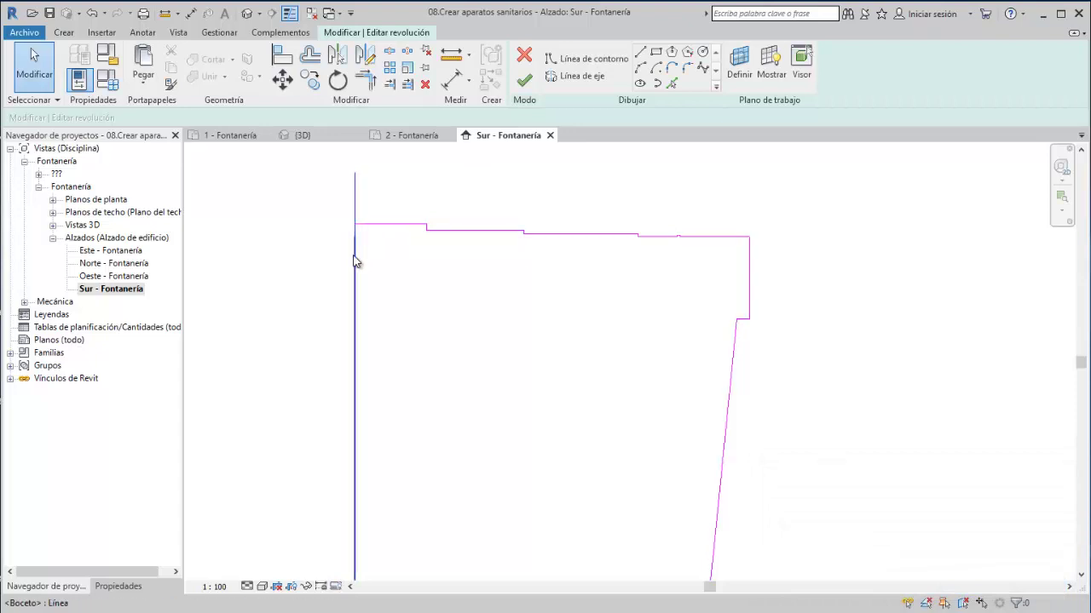
scroll(354, 237, up, 4)
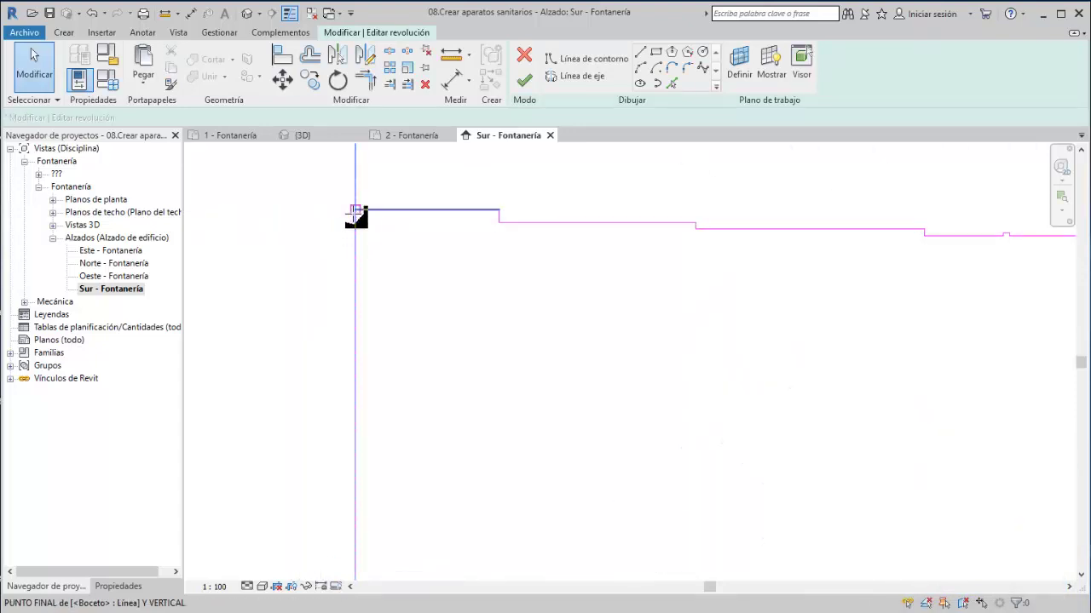
click(355, 211)
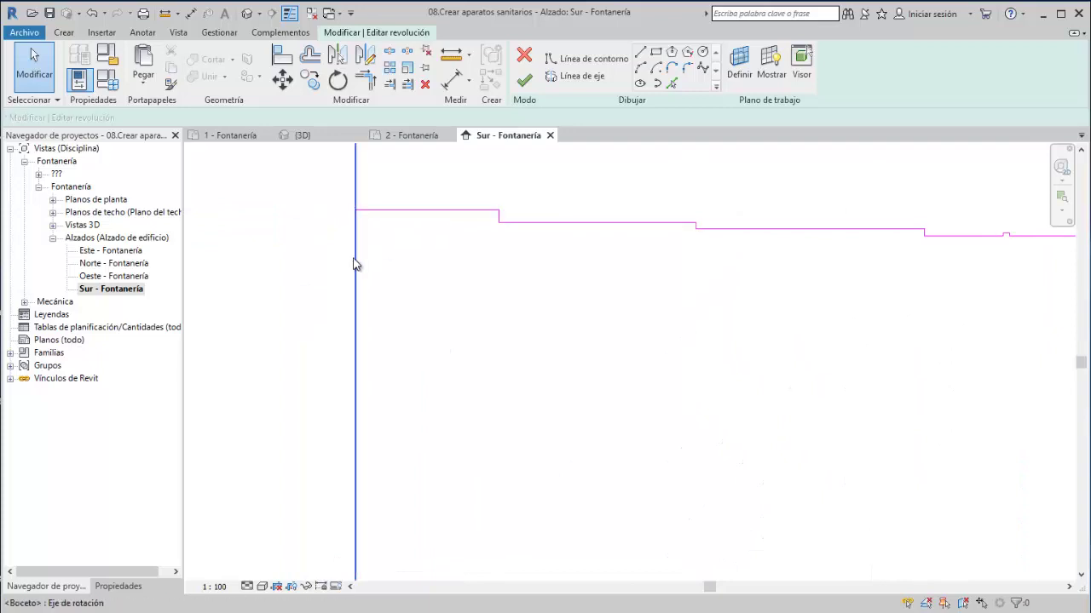
click(524, 79)
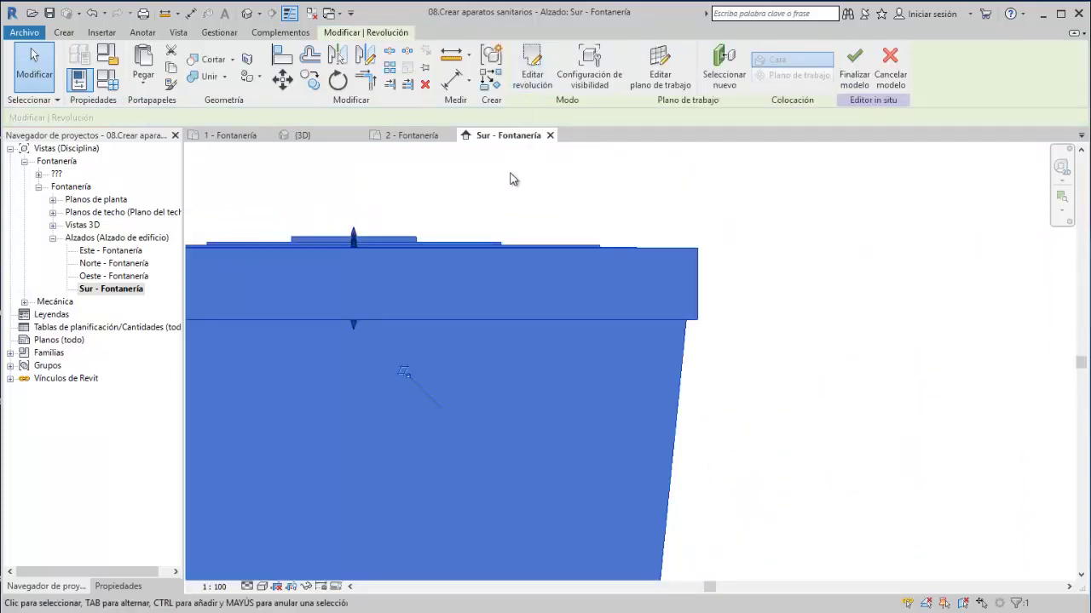
- Inspect the revolved tank in 3D and Sur - Fontanería, then switch to the 2 - Fontanería plan
click(483, 183)
click(290, 137)
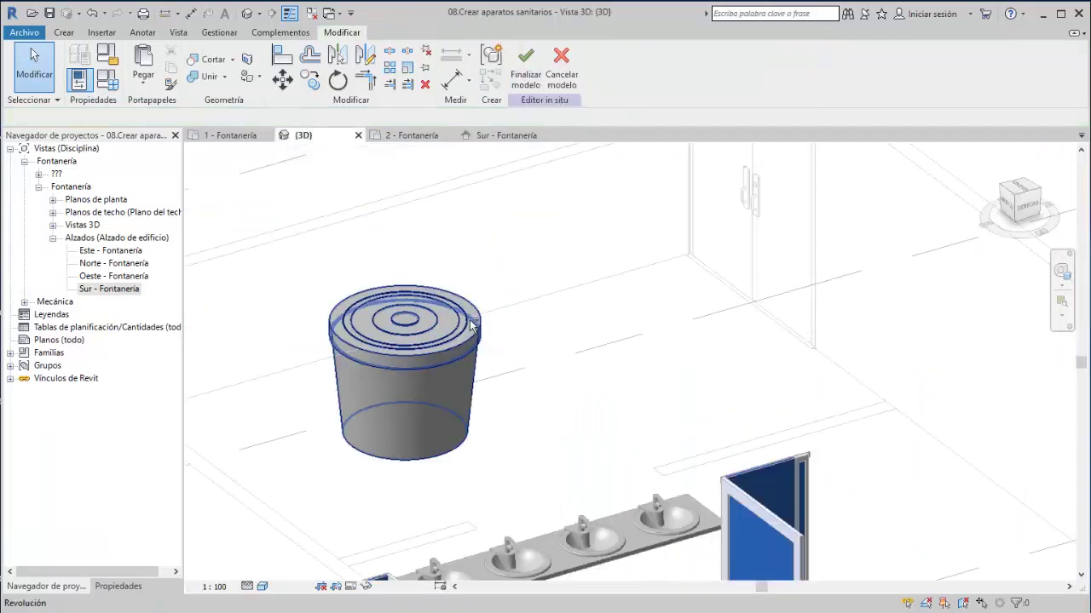
shift+middle_drag(405, 341, 569, 348)
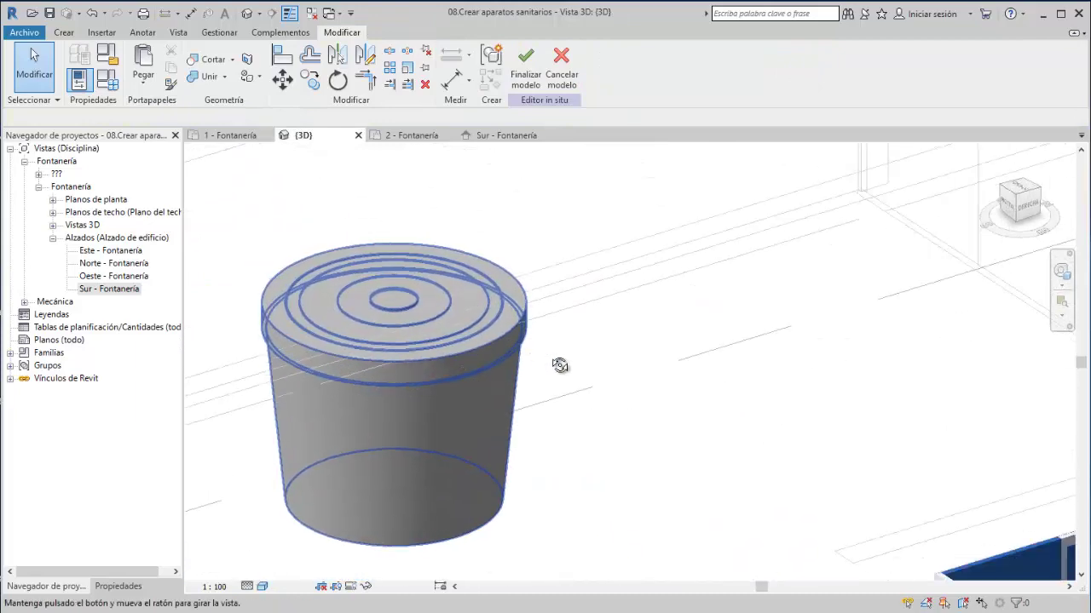
click(506, 134)
scroll(665, 316, down, 3)
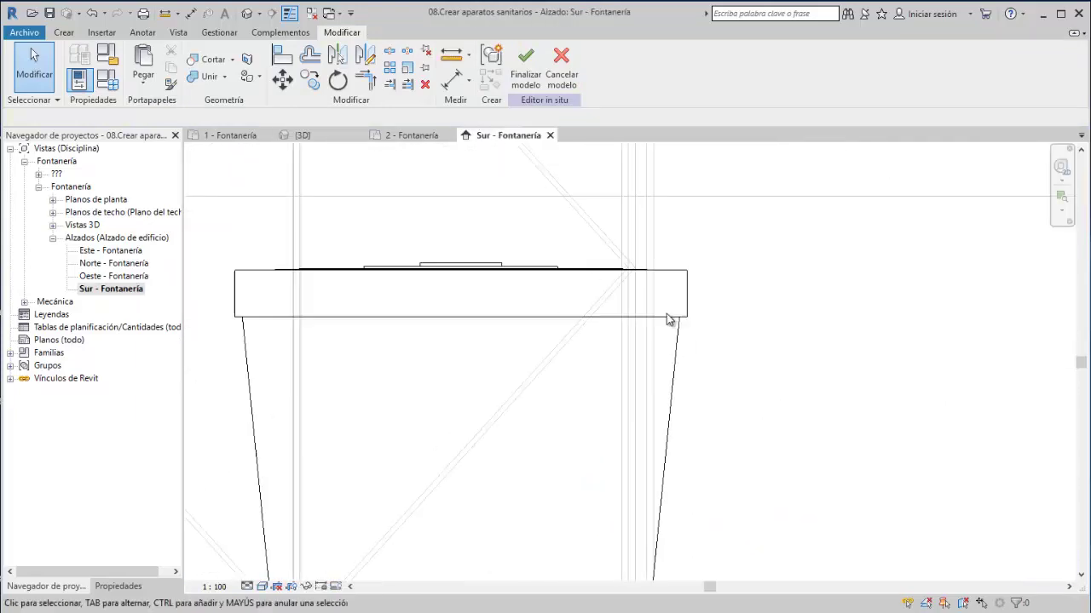
scroll(636, 358, down, 2)
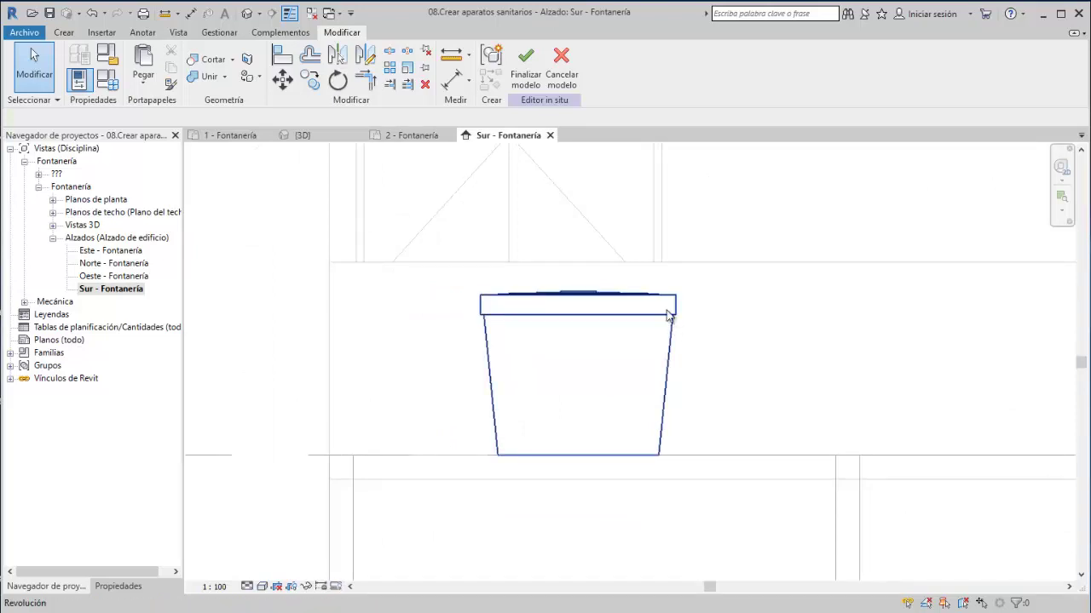
click(300, 135)
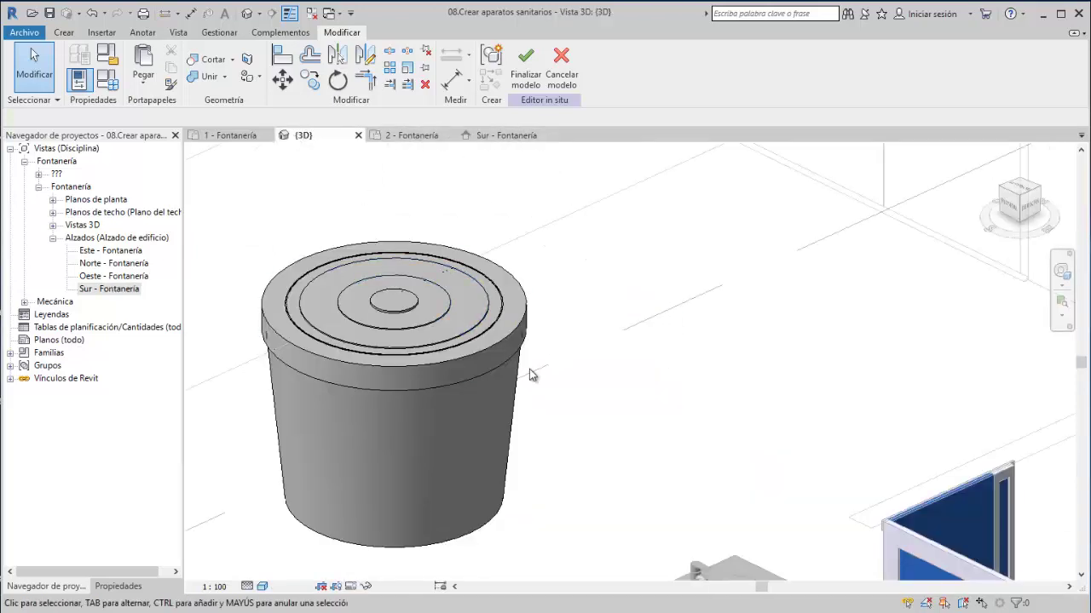
mouse_move(480, 390)
shift+middle_down()
mouse_move(640, 436)
mouse_move(597, 366)
mouse_move(431, 385)
mouse_move(443, 363)
shift+middle_up()
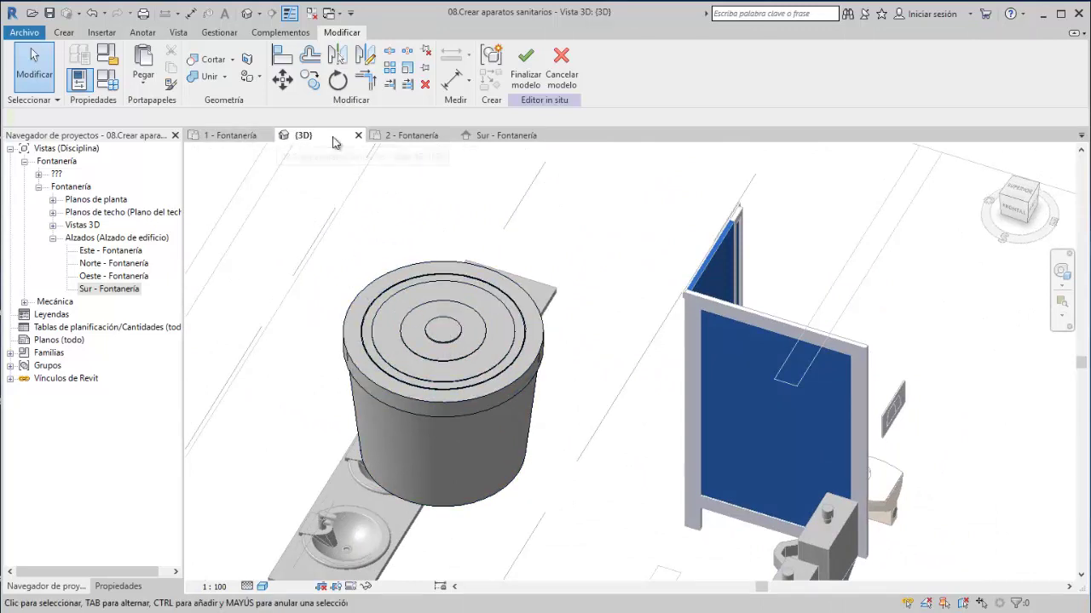
click(406, 137)
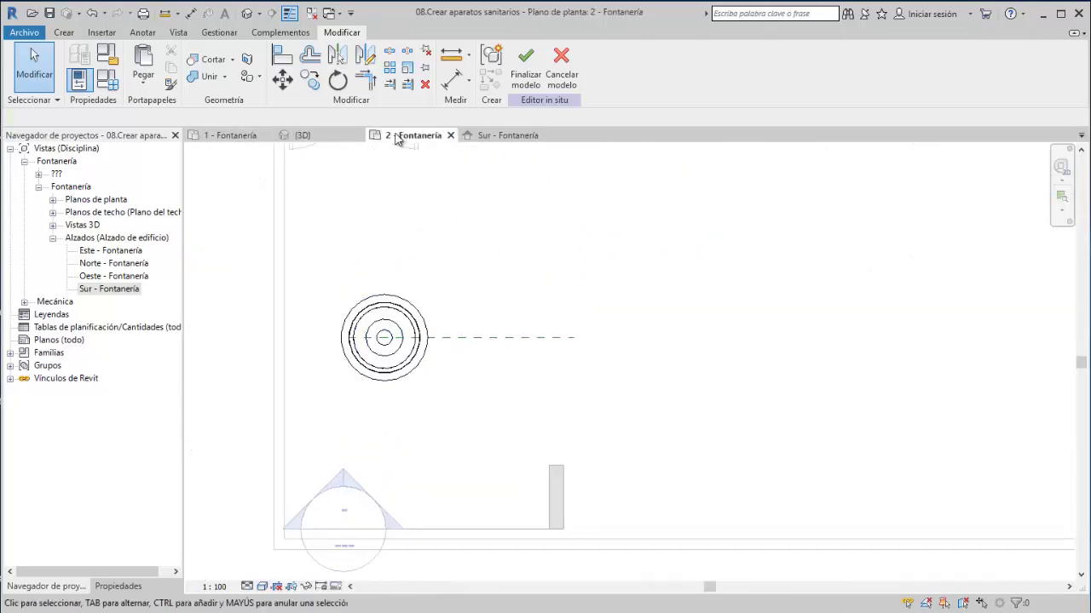
- Drag the tank right along the reference plane in the Level 2 plan
scroll(456, 345, up, 1)
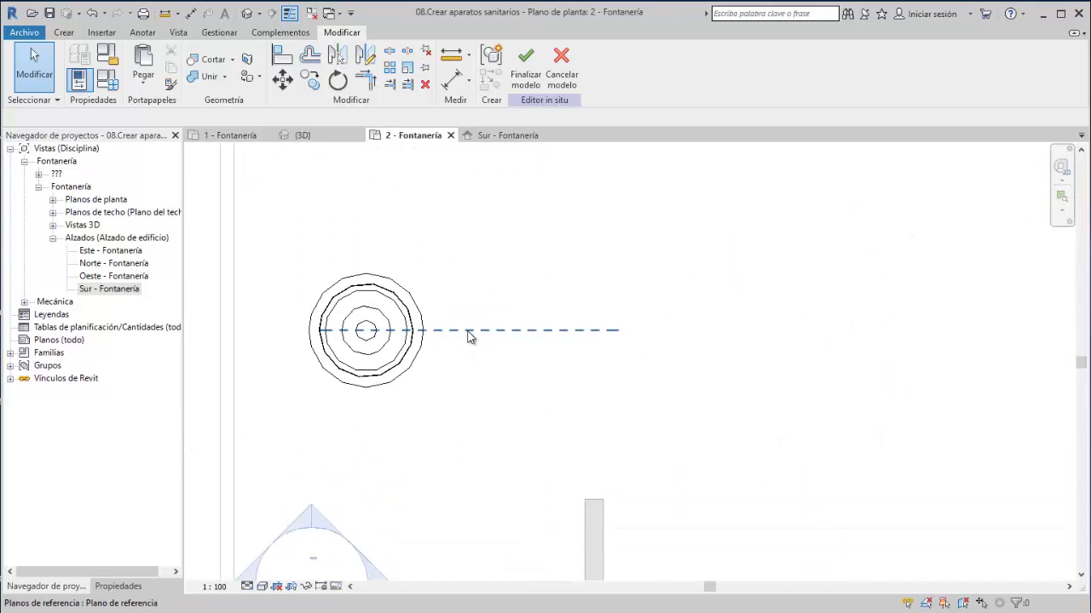
click(428, 312)
drag(429, 312, 520, 313)
middle_drag(538, 255, 444, 300)
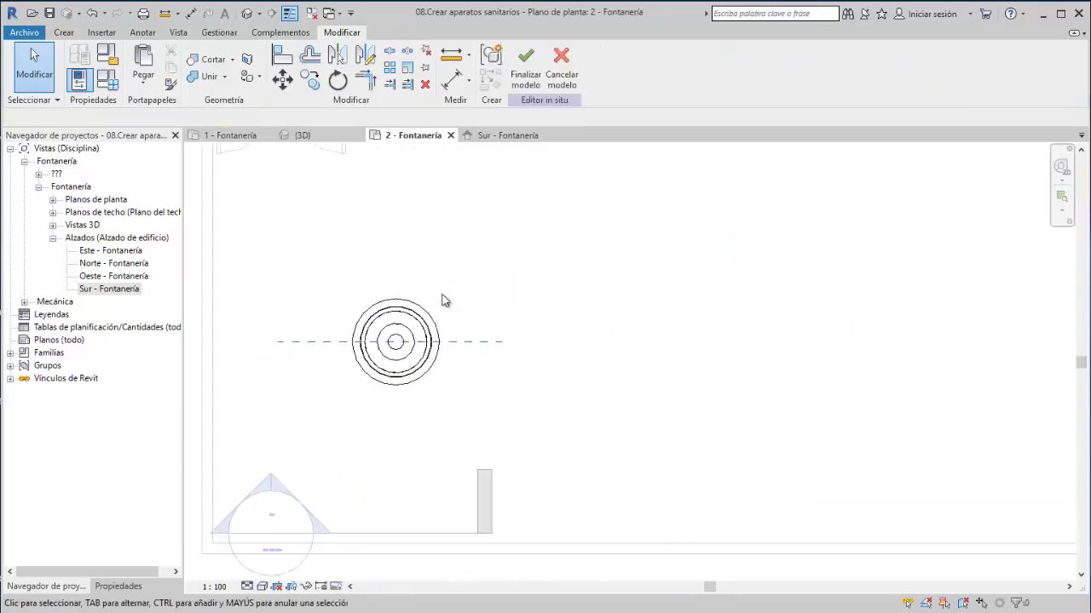
scroll(443, 300, up, 1)
- Start an extrusion on the reference plane, sketching in the Sur - Fontanería elevation
click(64, 33)
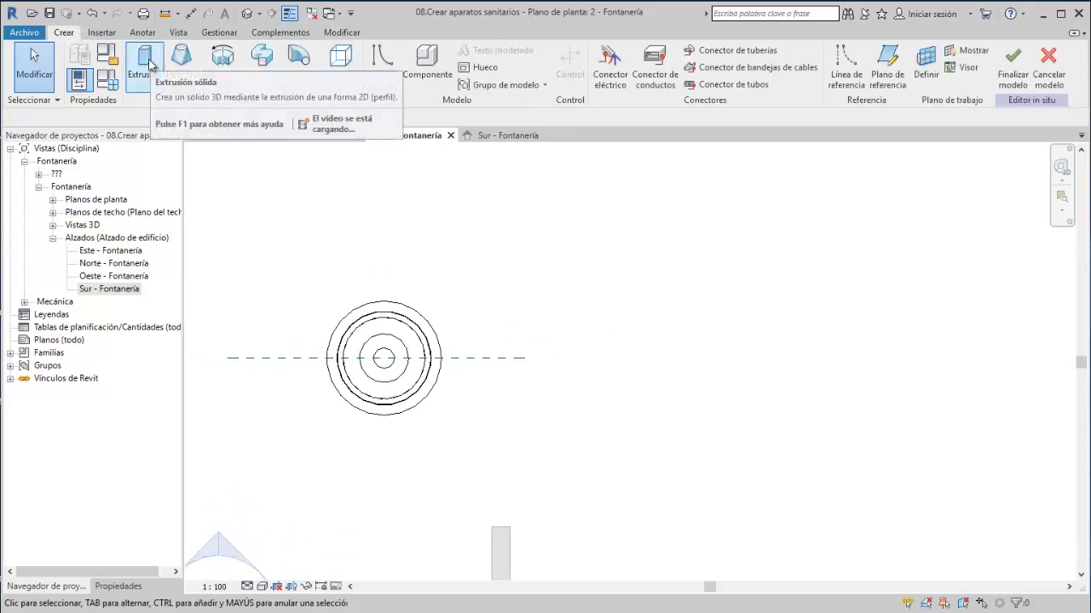
click(148, 66)
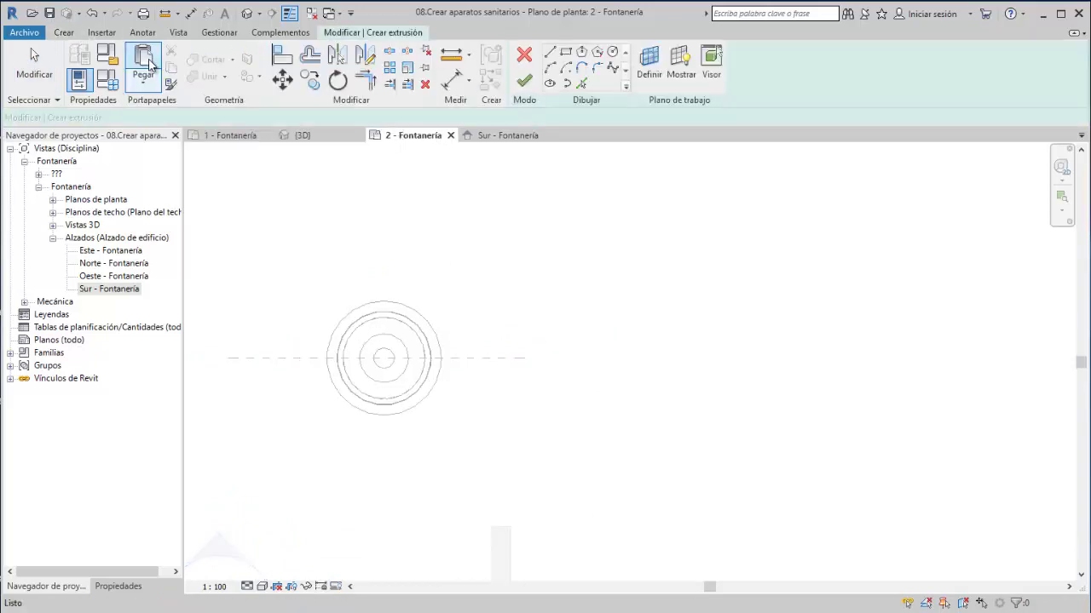
click(646, 60)
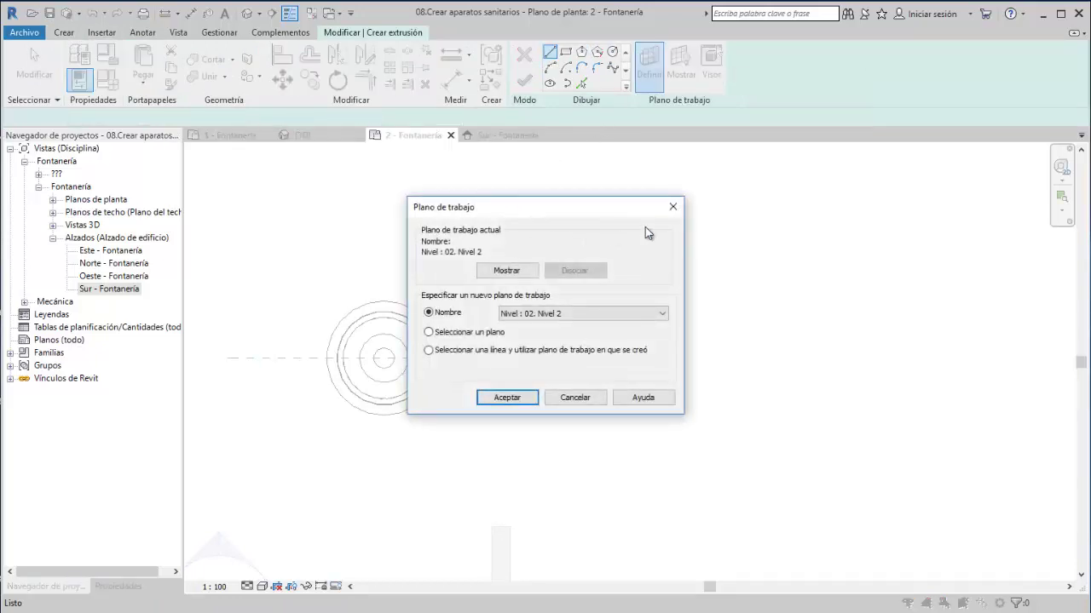
click(505, 400)
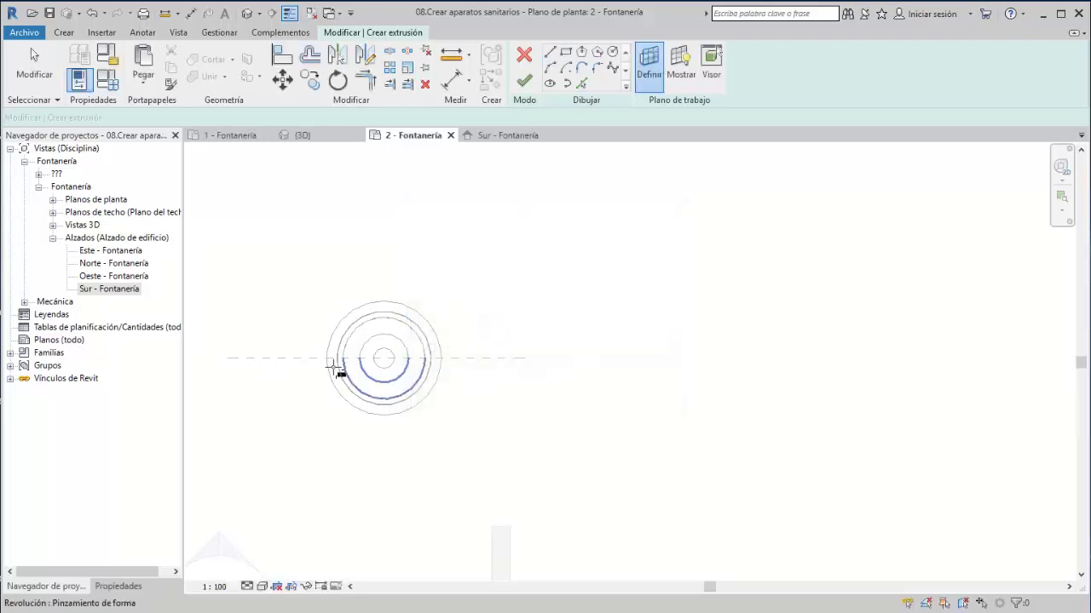
click(307, 358)
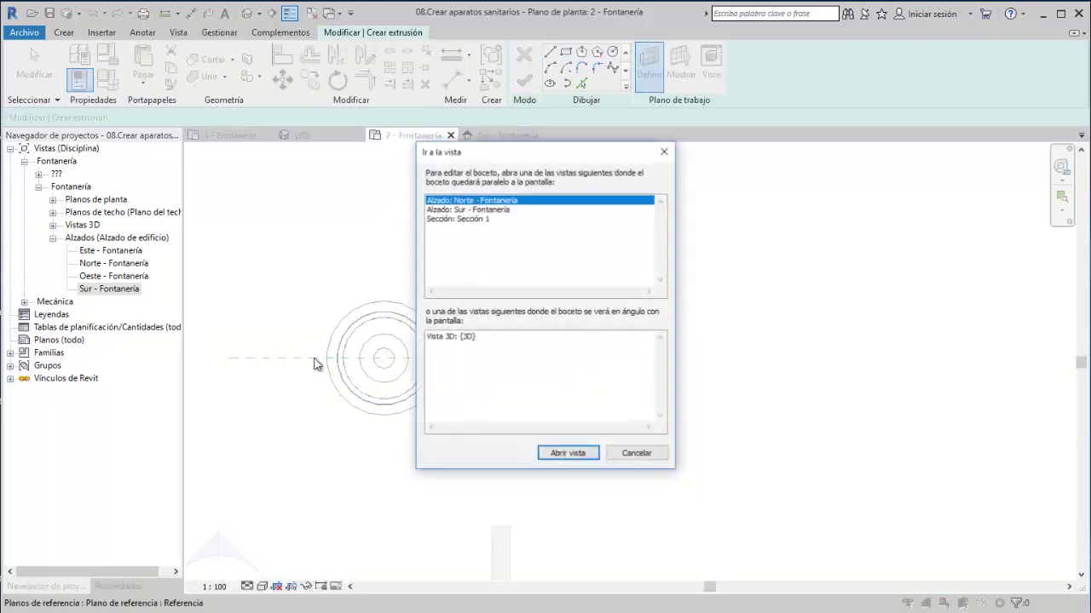
click(455, 211)
double_click(455, 211)
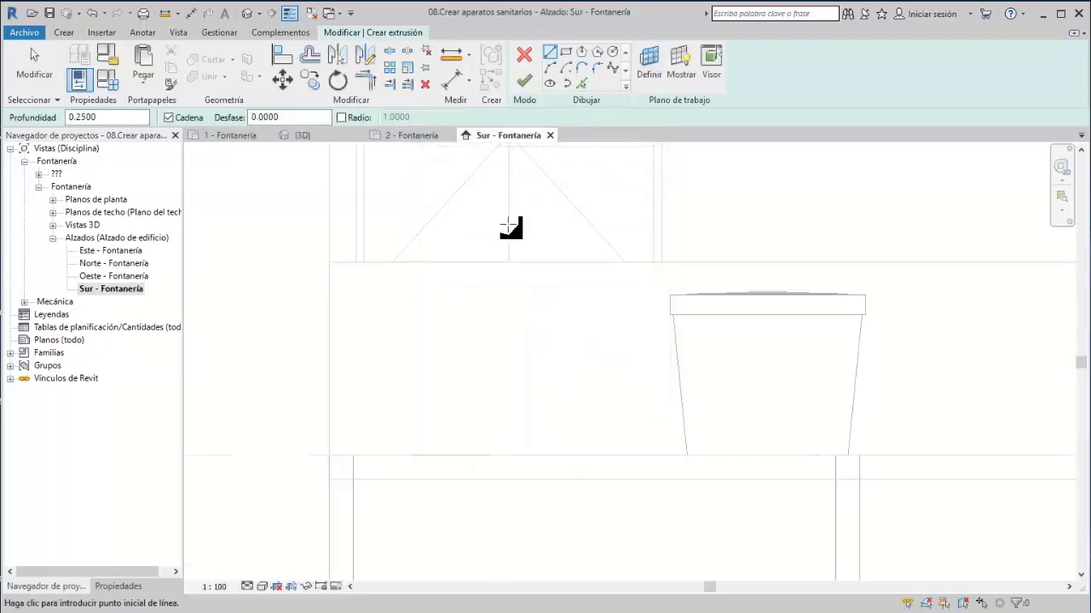
- Draw a vertical guide line between the tank's top and bottom midpoints
scroll(447, 290, up, 1)
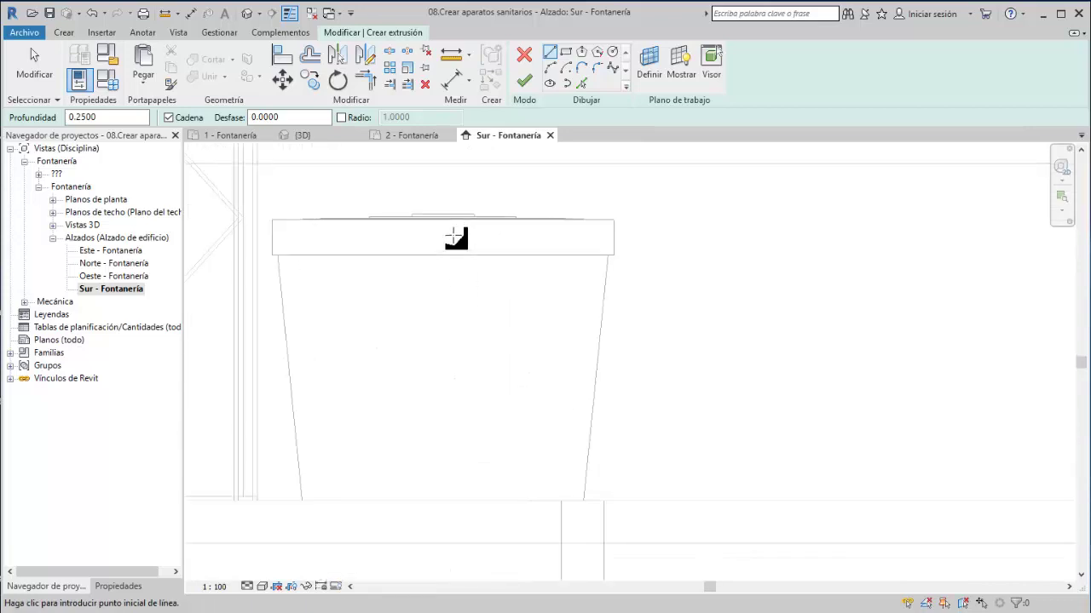
scroll(455, 236, up, 1)
middle_drag(494, 230, 435, 224)
scroll(435, 225, down, 1)
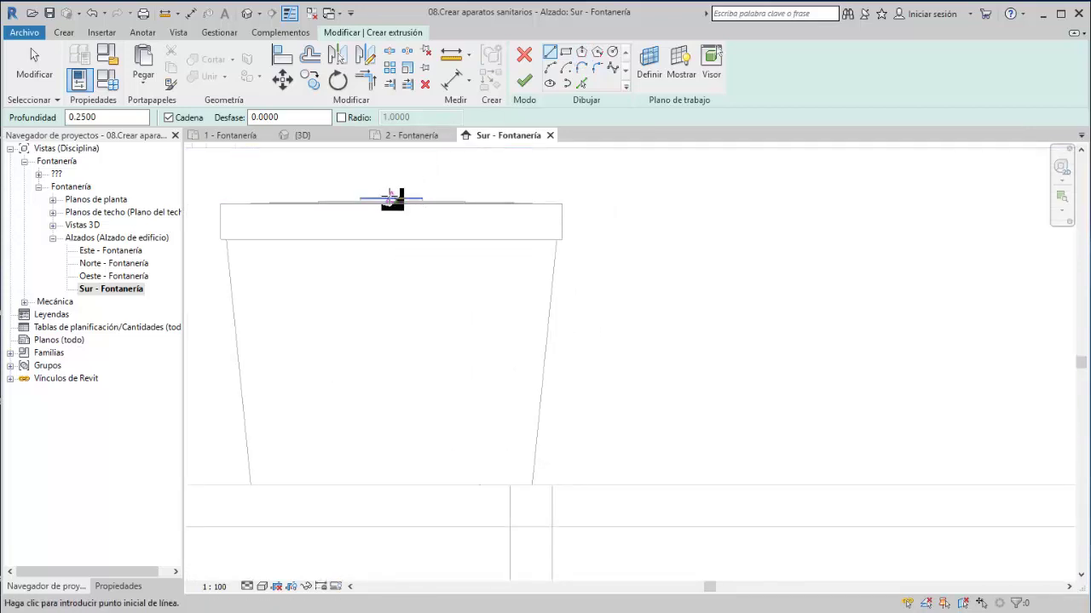
click(390, 199)
click(391, 486)
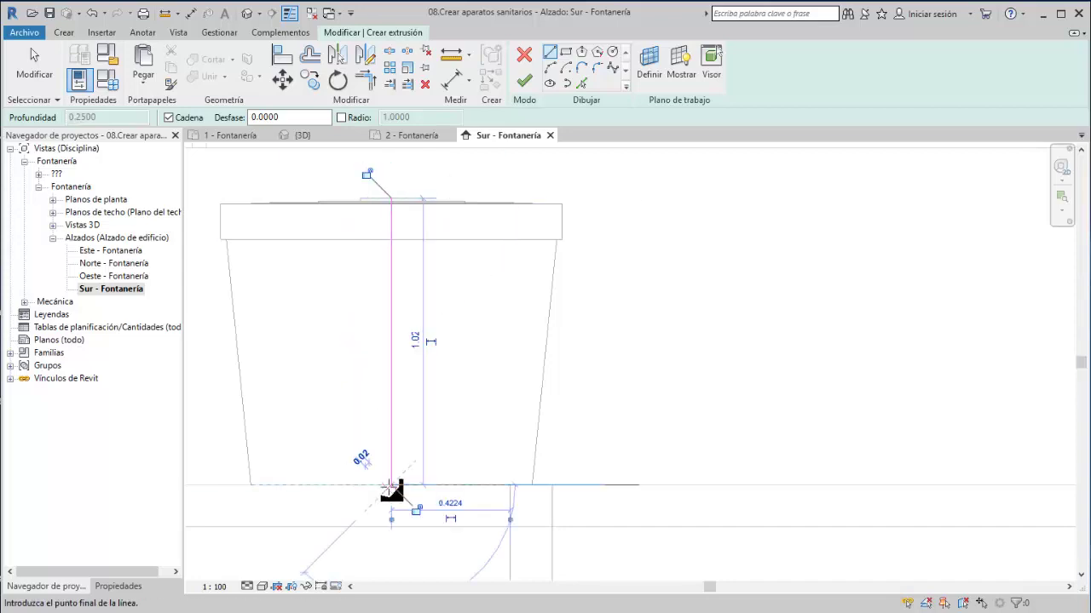
key(Escape)
key(Escape)
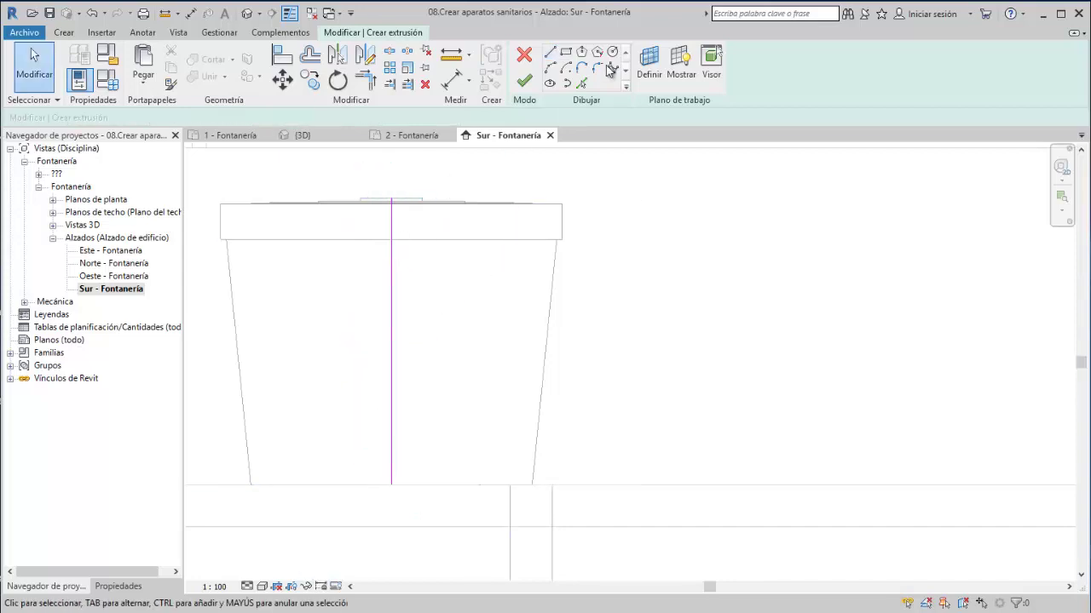
- Sketch a circle with a 1/4" radius
click(611, 53)
scroll(378, 231, up, 2)
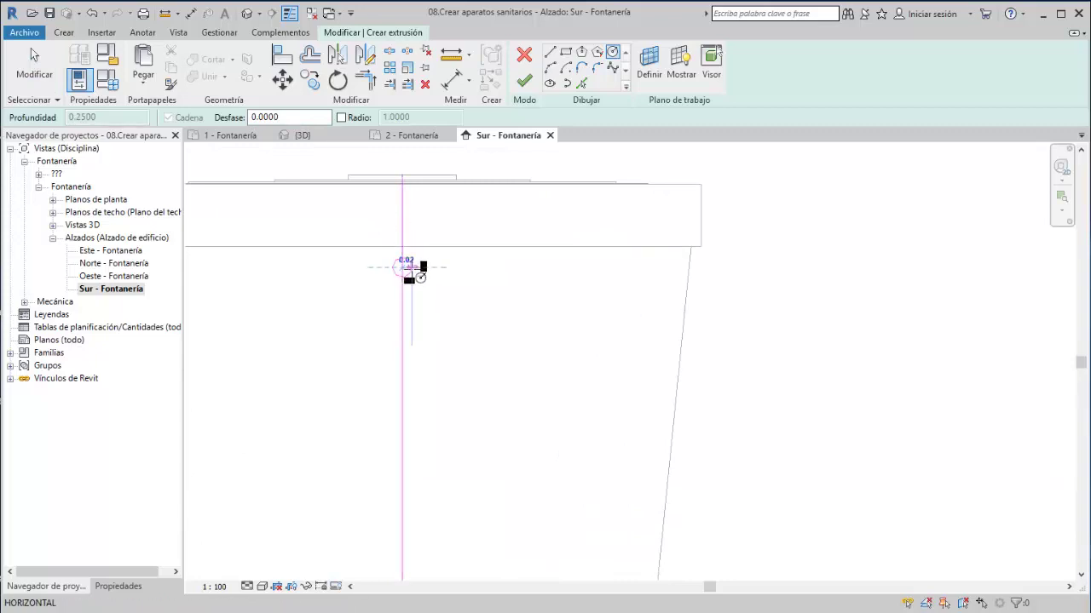
key(Escape)
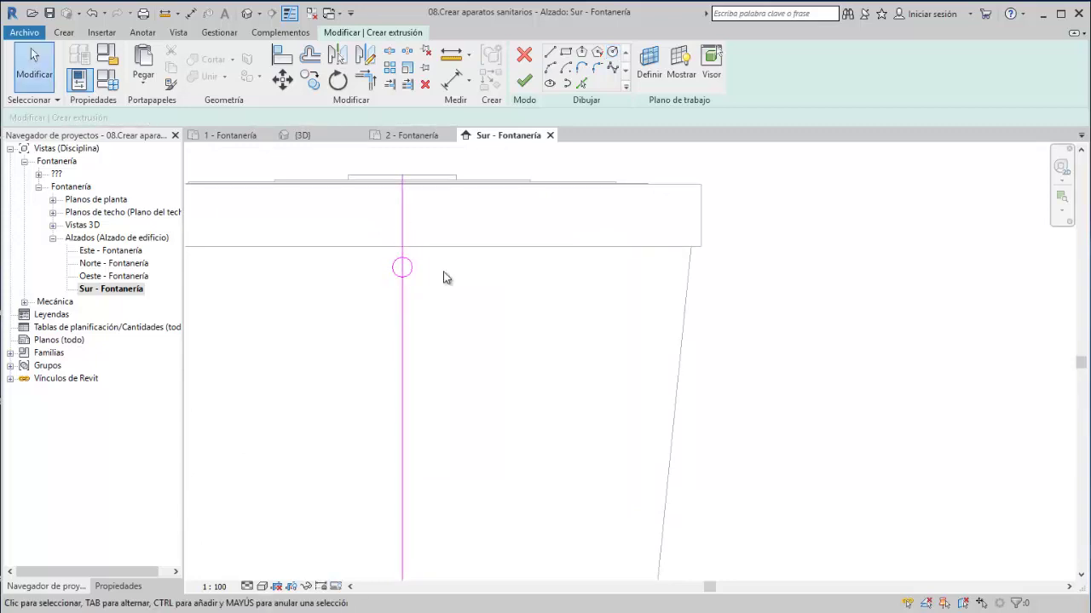
scroll(414, 271, up, 3)
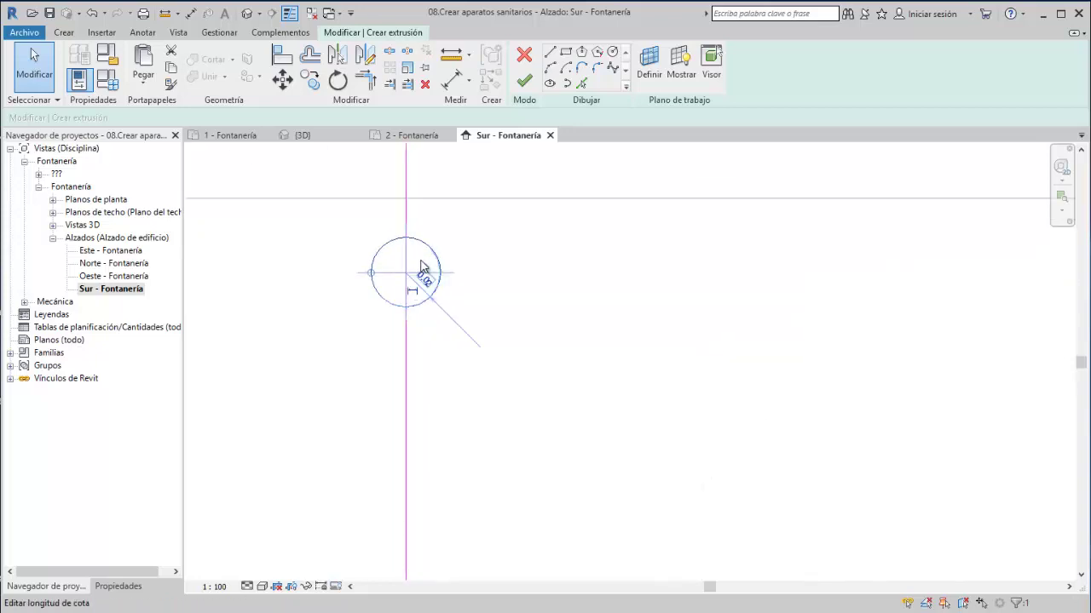
scroll(414, 274, up, 1)
text(1/4")
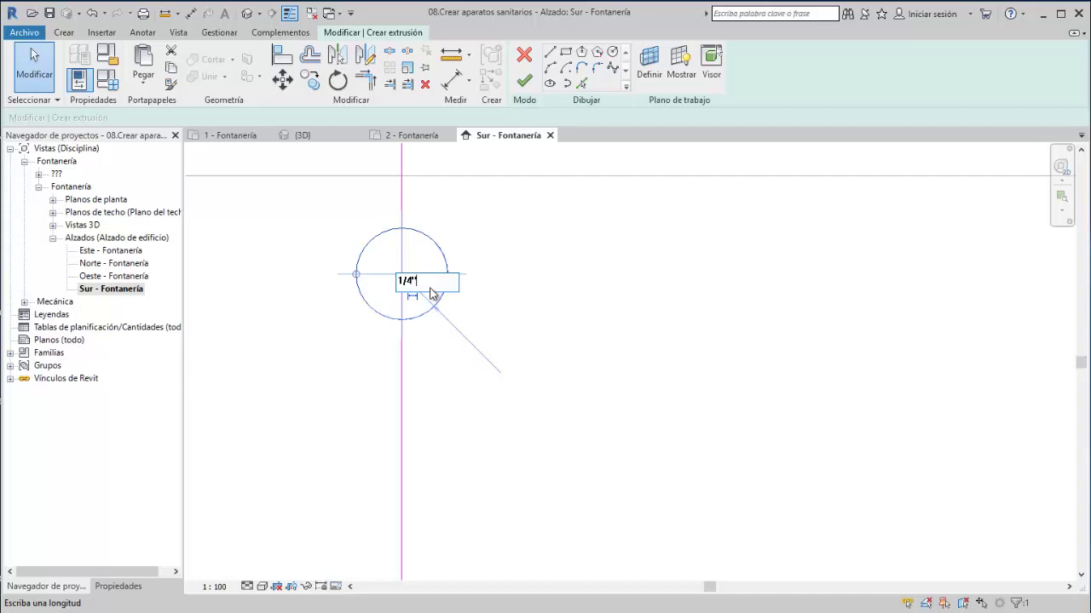
key(Return)
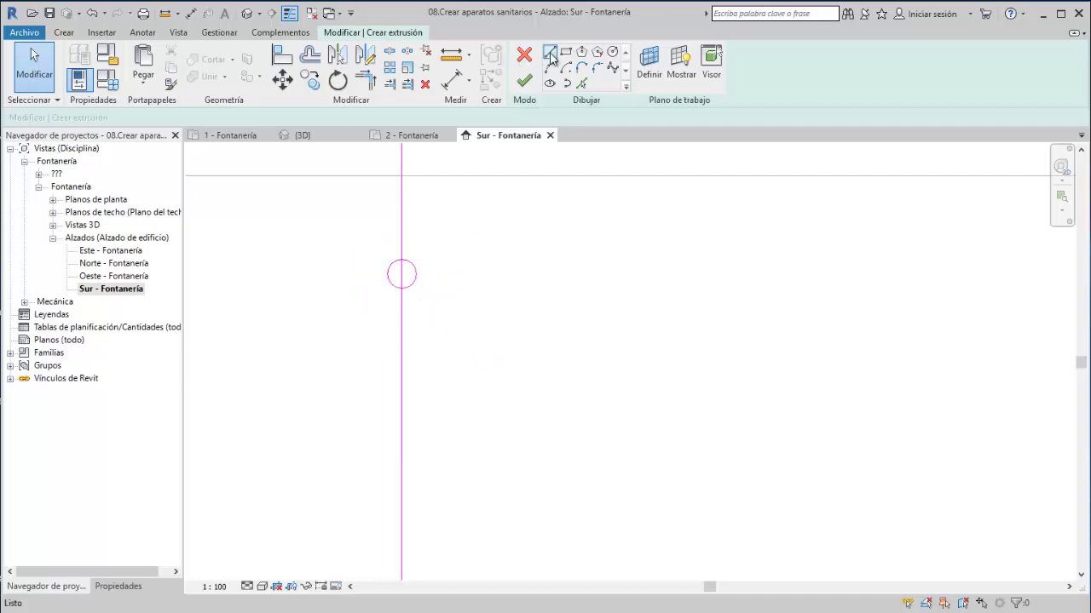
- Draw a horizontal helper line, then undo both helper lines, leaving only the circle
click(551, 55)
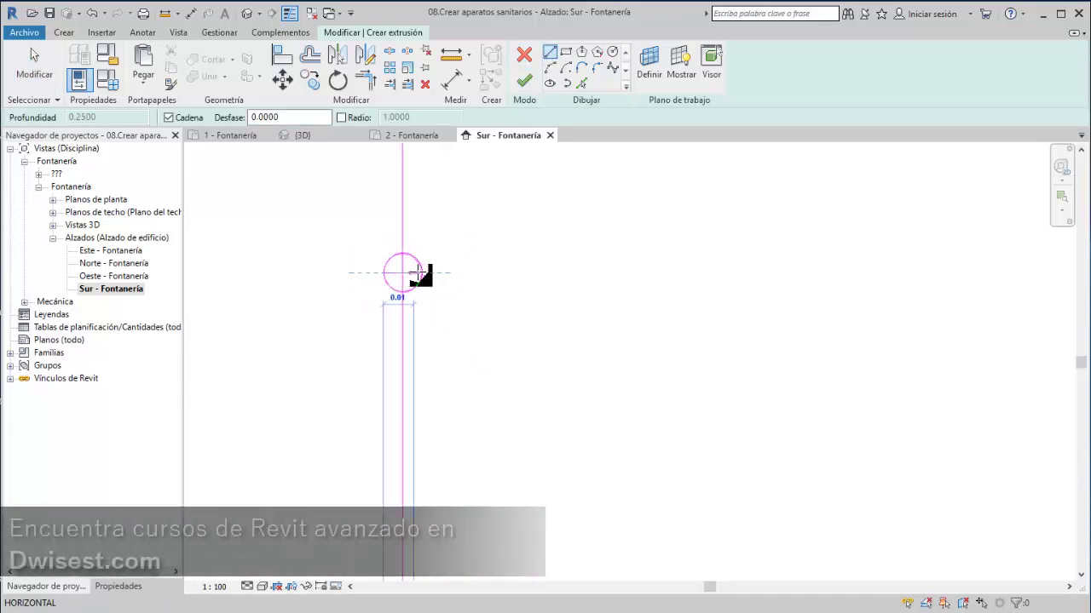
scroll(397, 272, up, 2)
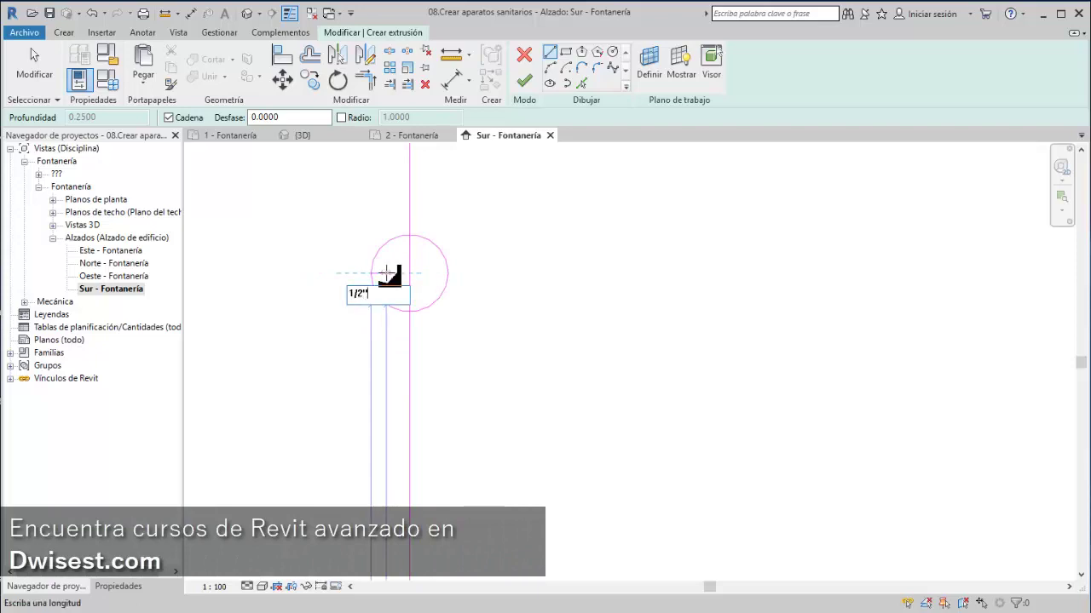
click(447, 273)
key(Escape)
key(Escape)
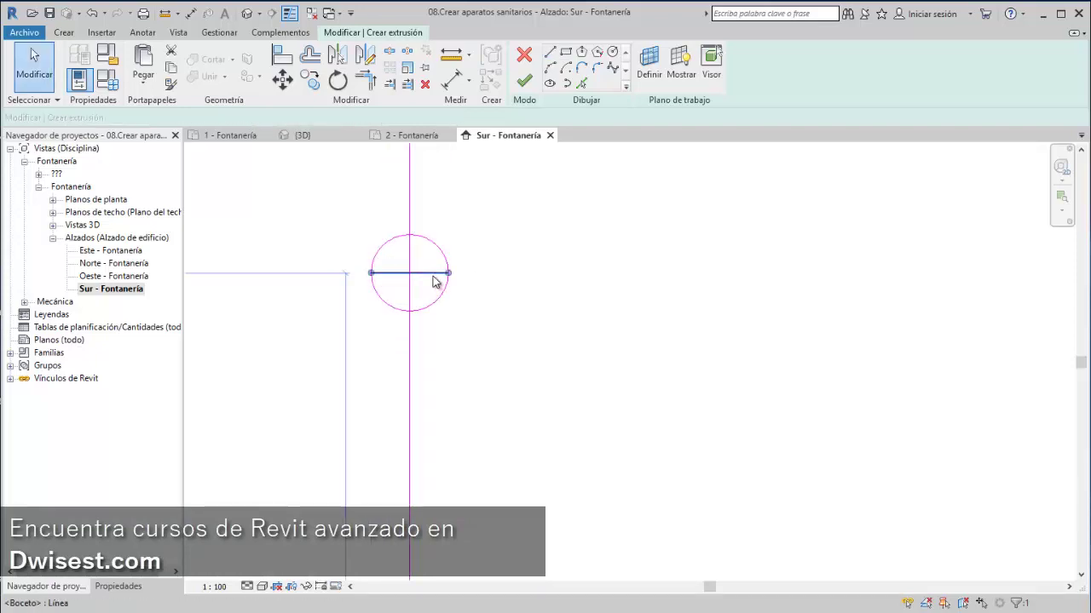
key(ctrl+z)
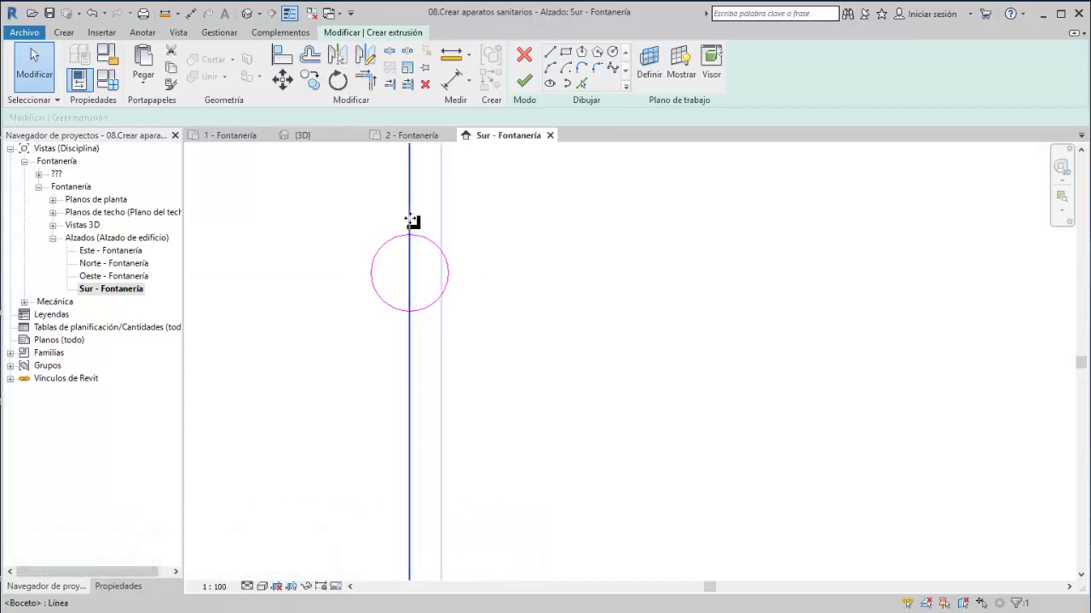
key(ctrl+z)
- Finish the circle sketch as an extrusion and view it in 3D
click(525, 82)
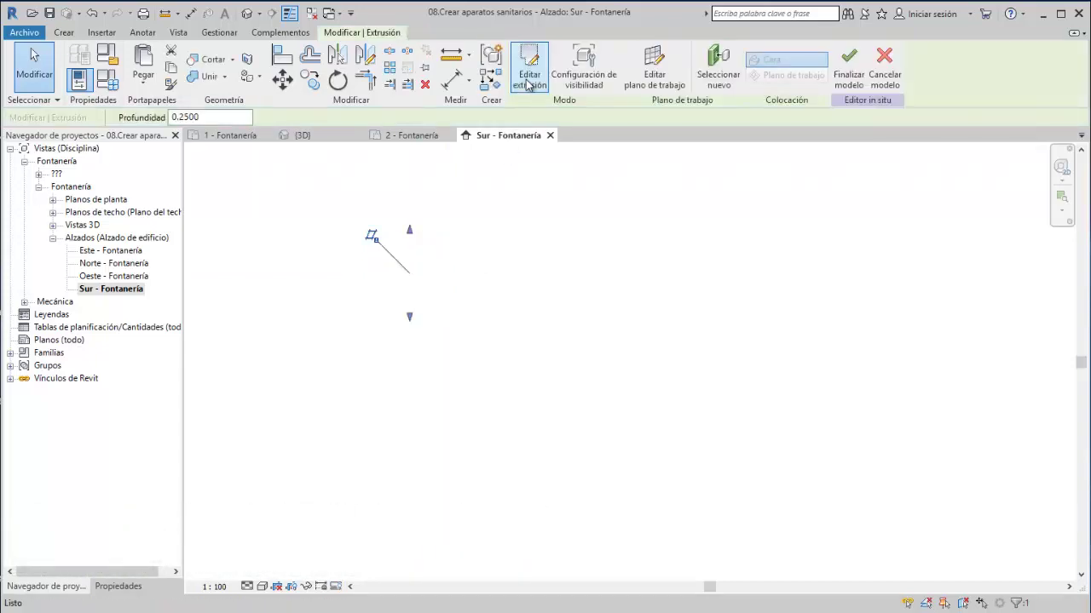
click(303, 135)
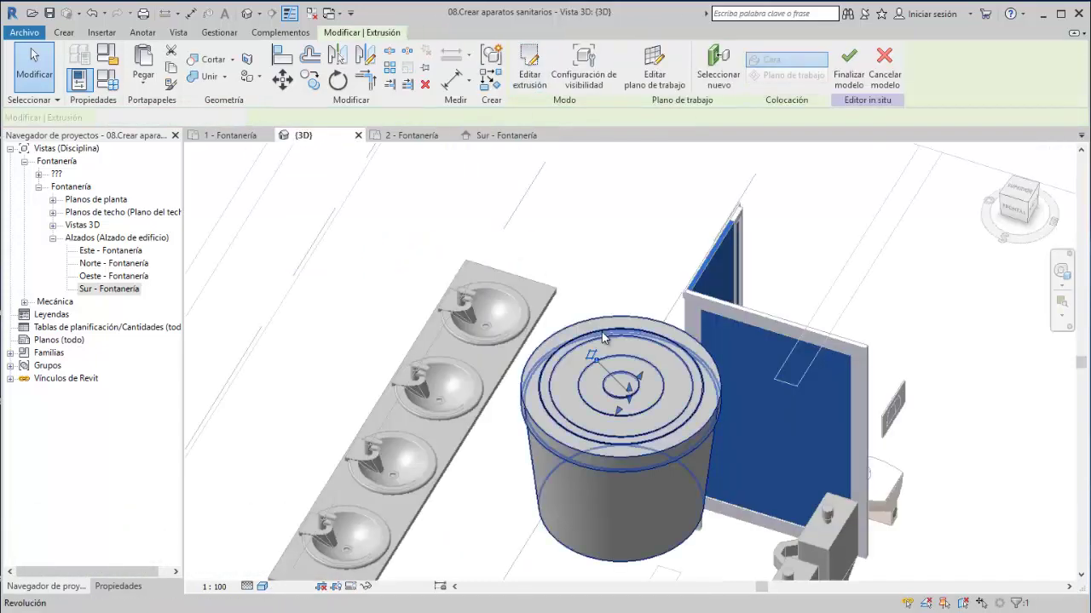
mouse_move(454, 201)
shift+middle_down()
mouse_move(460, 320)
mouse_move(348, 309)
mouse_move(443, 316)
mouse_move(429, 314)
shift+middle_up()
- Set the Level 2 plan to Wireframe and stretch the extrusion depth to the outer circle
click(411, 134)
scroll(306, 398, up, 2)
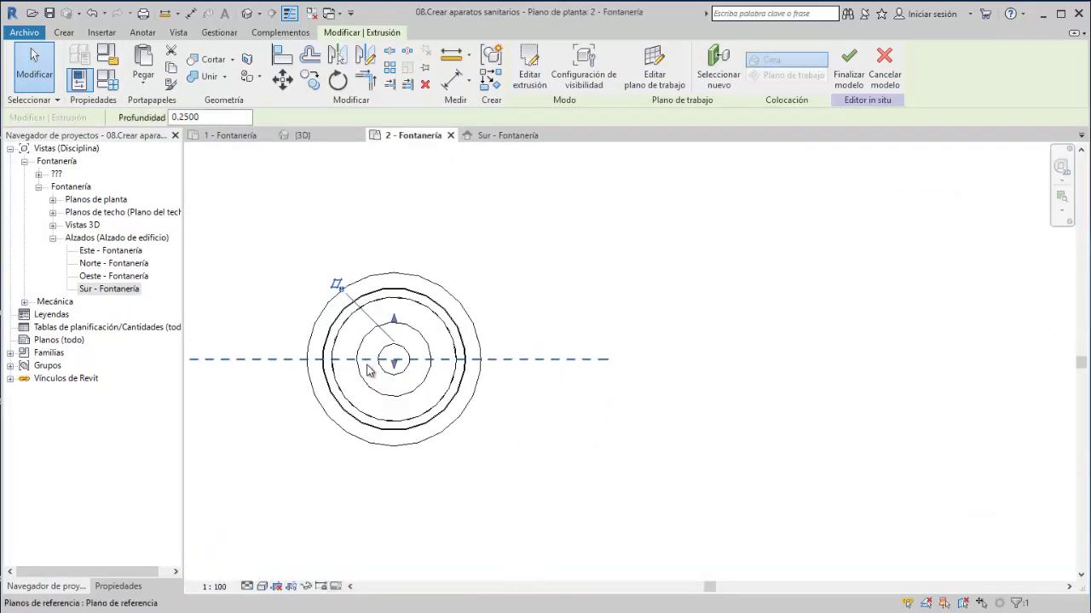
scroll(340, 418, up, 1)
click(262, 586)
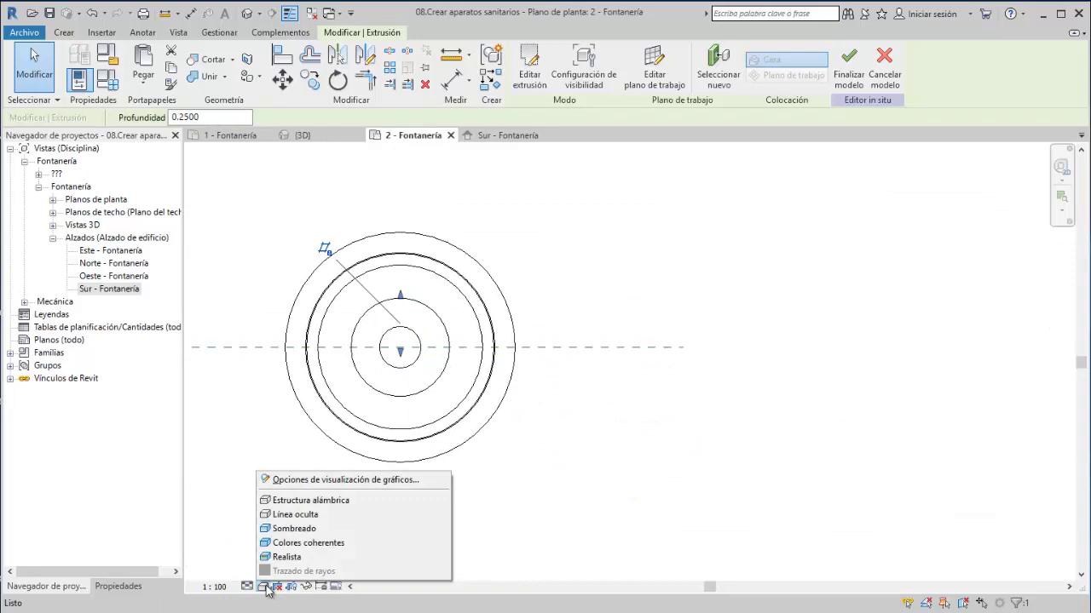
click(311, 501)
scroll(392, 398, up, 1)
mouse_move(424, 250)
middle_down()
mouse_move(426, 312)
mouse_move(440, 234)
mouse_move(429, 287)
middle_up()
drag(429, 288, 431, 294)
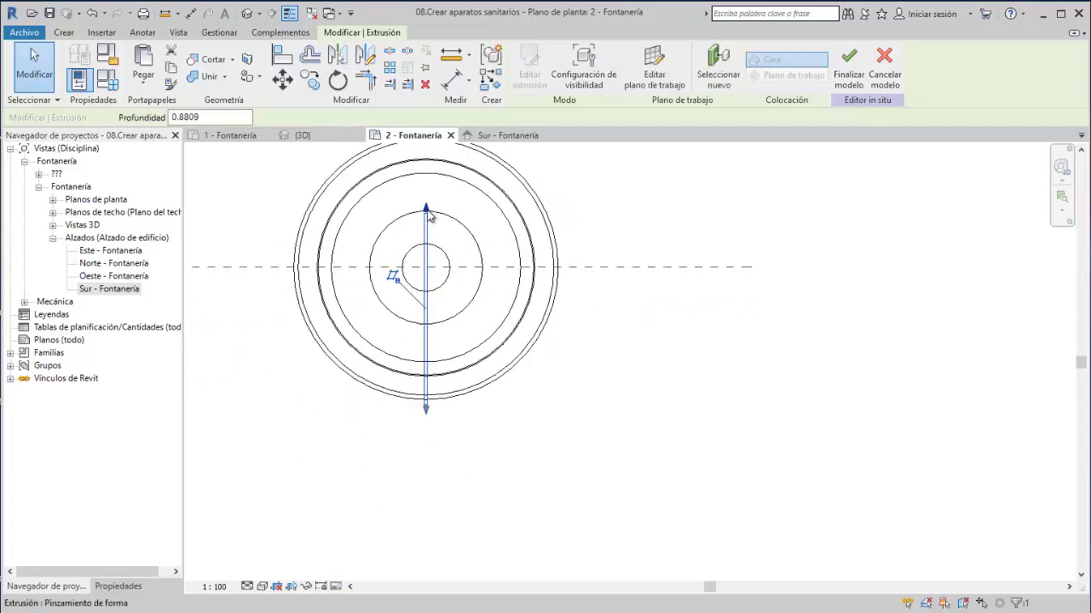
middle_drag(426, 217, 436, 351)
mouse_move(439, 353)
mouse_down()
mouse_move(444, 260)
mouse_move(433, 565)
mouse_move(452, 514)
mouse_move(460, 256)
mouse_up()
scroll(460, 282, up, 3)
scroll(460, 281, up, 3)
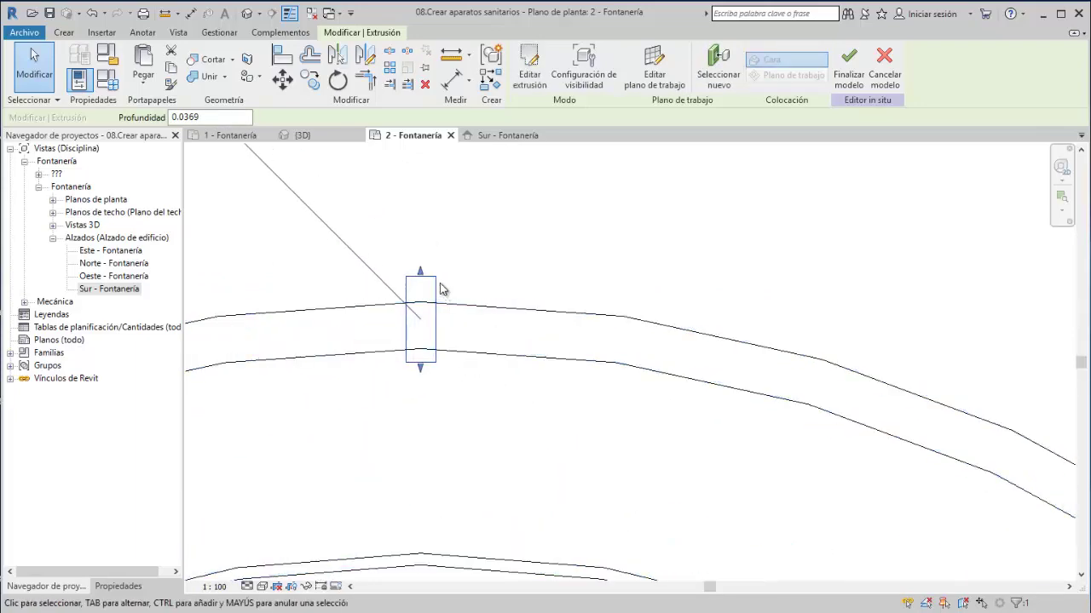
- In 3D, pull the stub's end back so only a short nub protrudes
click(300, 135)
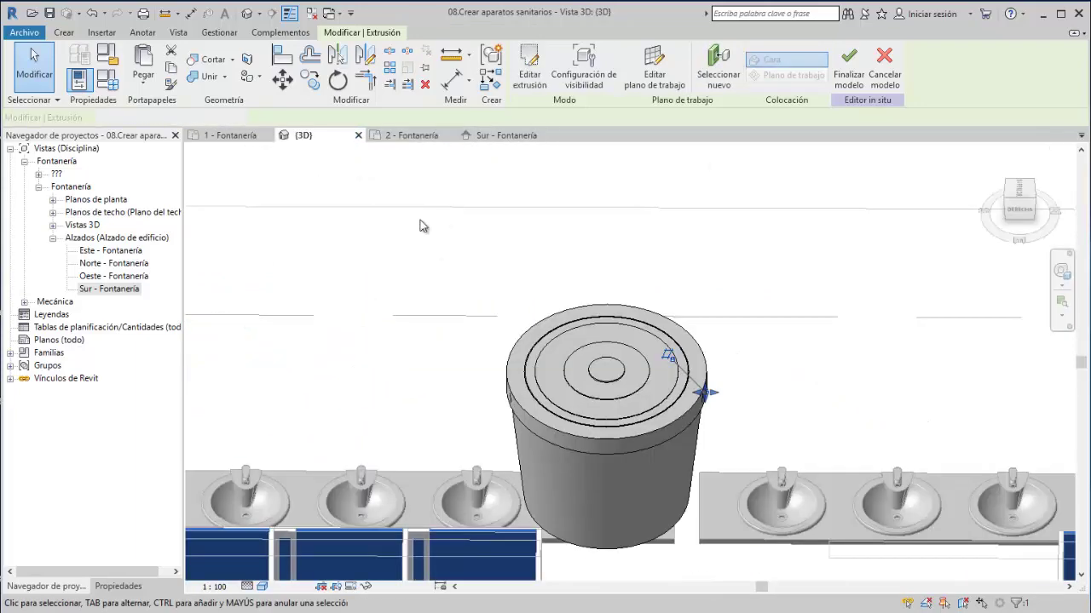
shift+middle_drag(421, 219, 477, 252)
scroll(633, 355, up, 3)
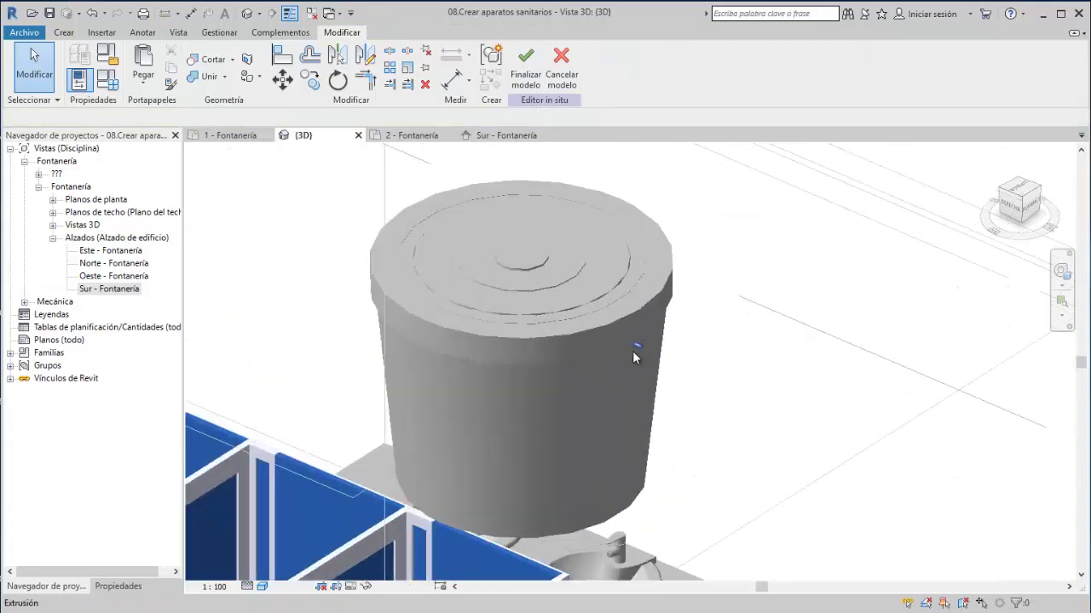
scroll(645, 336, up, 3)
scroll(666, 332, up, 3)
shift+middle_drag(666, 333, 615, 350)
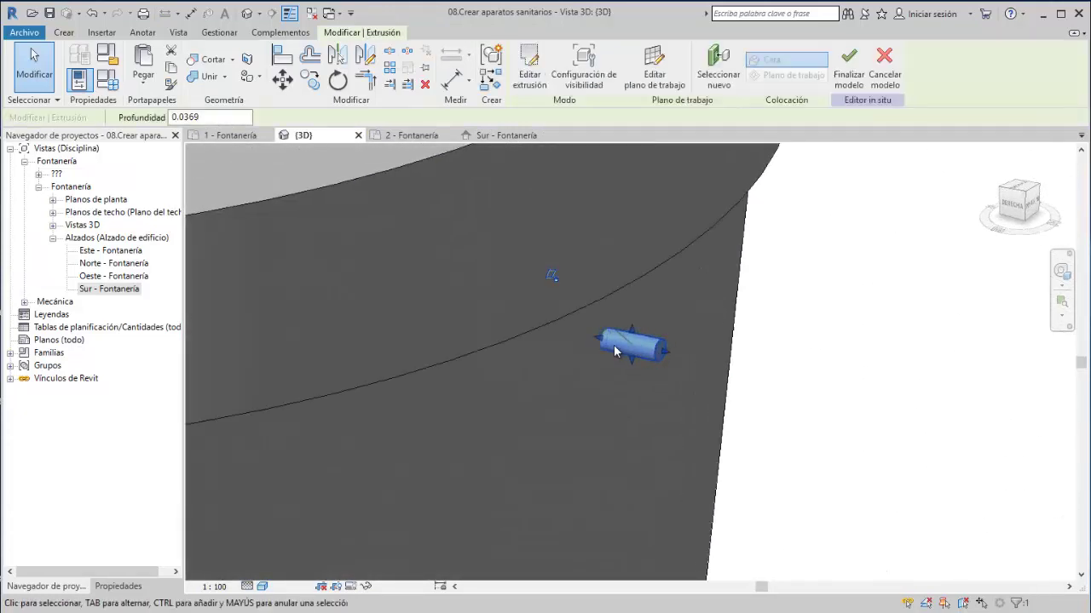
drag(662, 349, 602, 336)
key(Escape)
scroll(615, 343, down, 5)
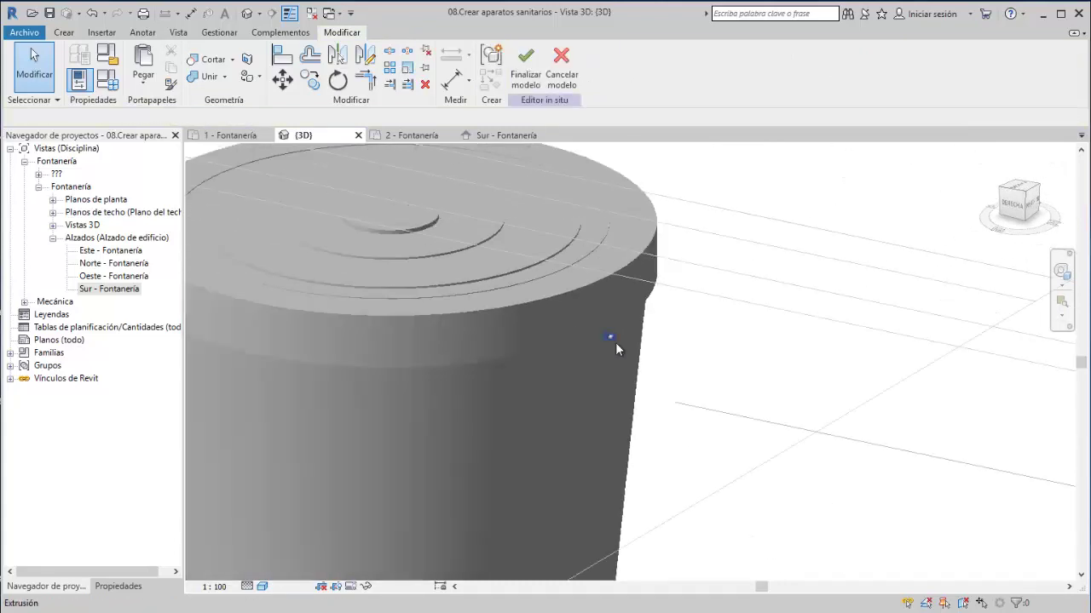
mouse_move(621, 383)
shift+middle_down()
mouse_move(640, 336)
mouse_move(630, 307)
shift+middle_up()
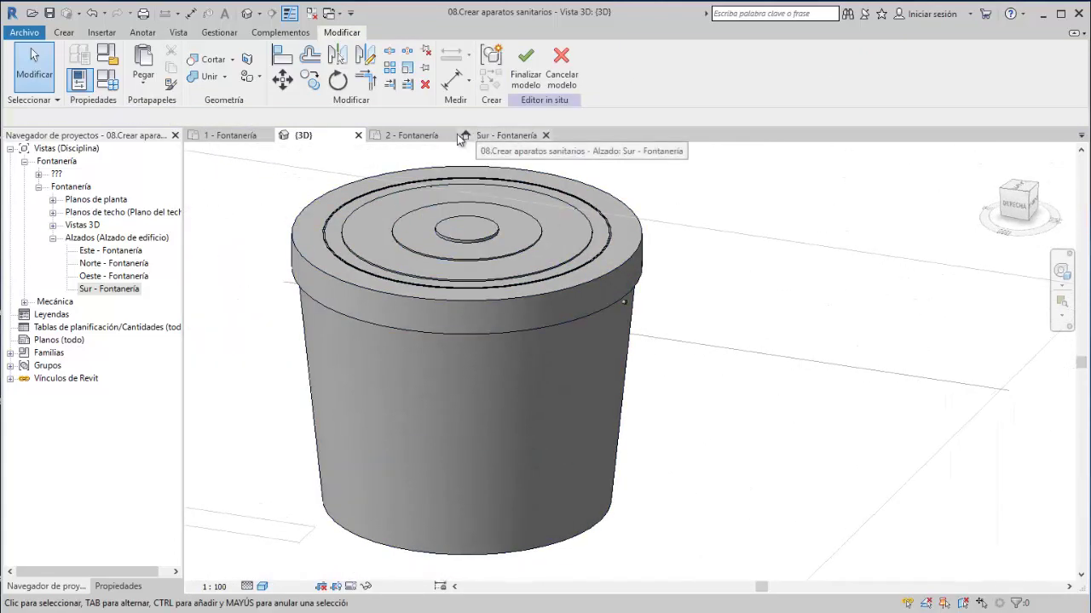
- From 2 - Fontanería, start a second extrusion on the reference plane and open Sur - Fontanería
click(404, 136)
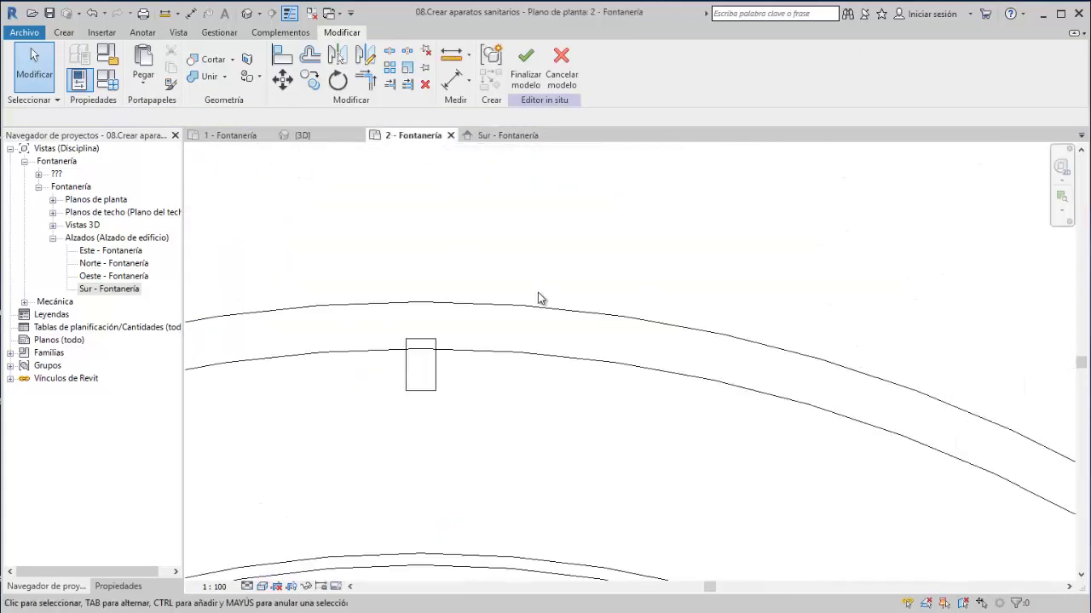
scroll(537, 315, down, 3)
scroll(537, 328, down, 5)
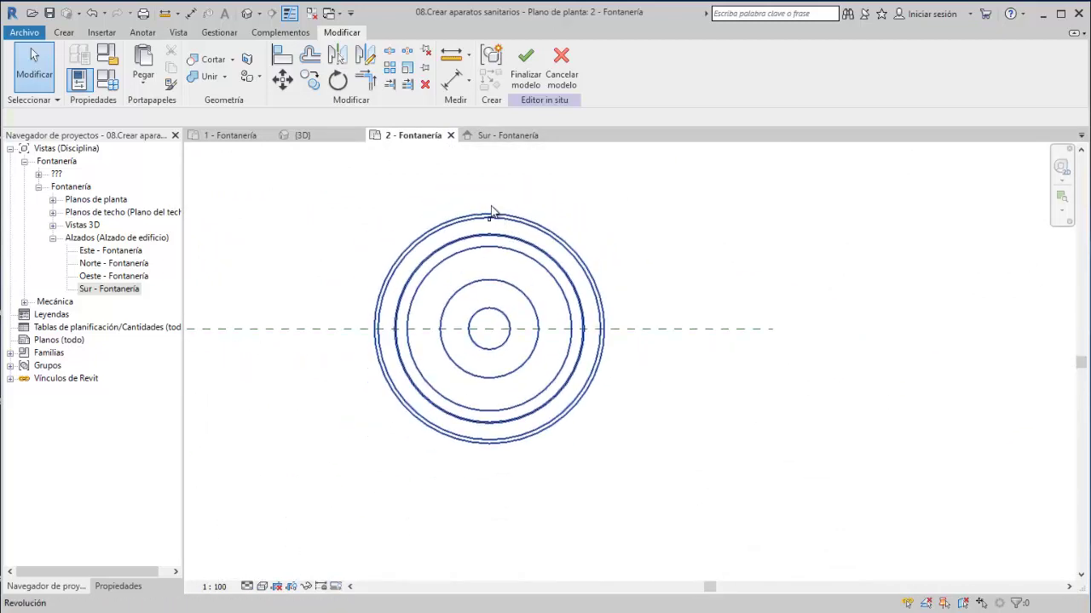
click(64, 33)
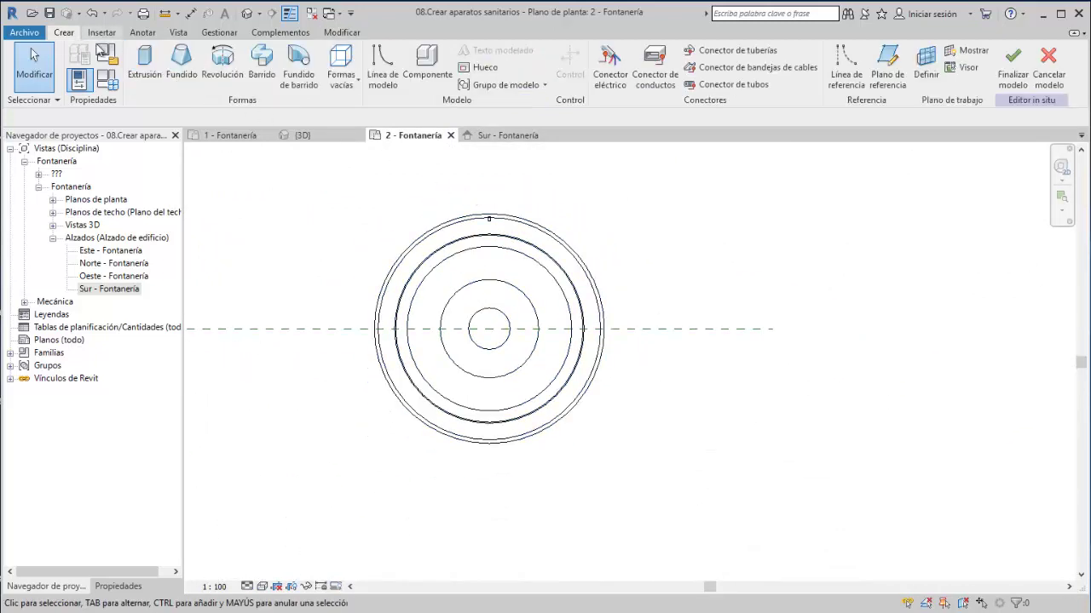
click(145, 62)
click(643, 61)
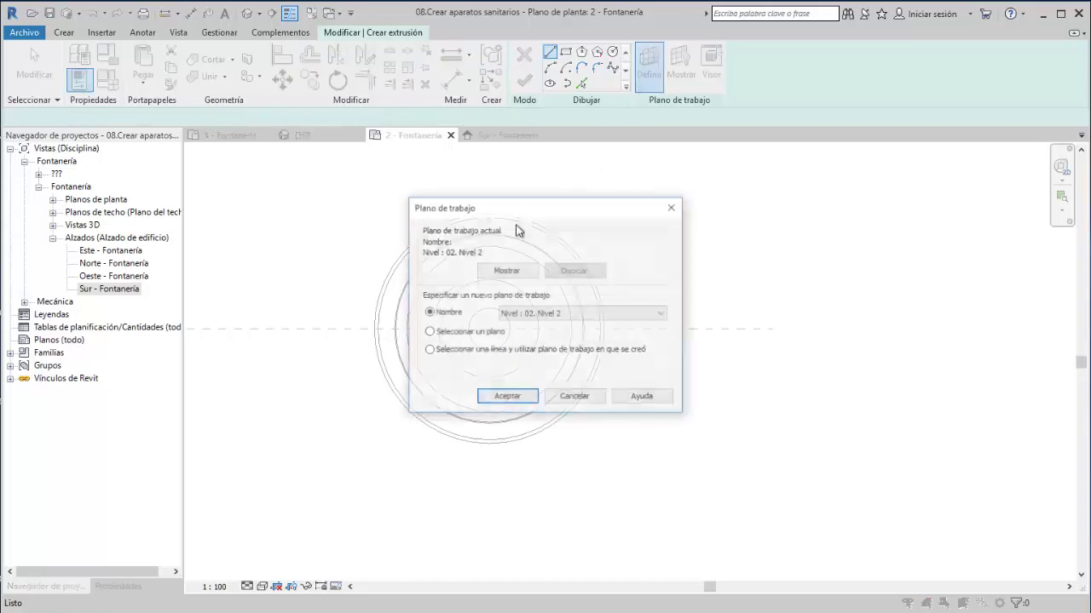
click(514, 398)
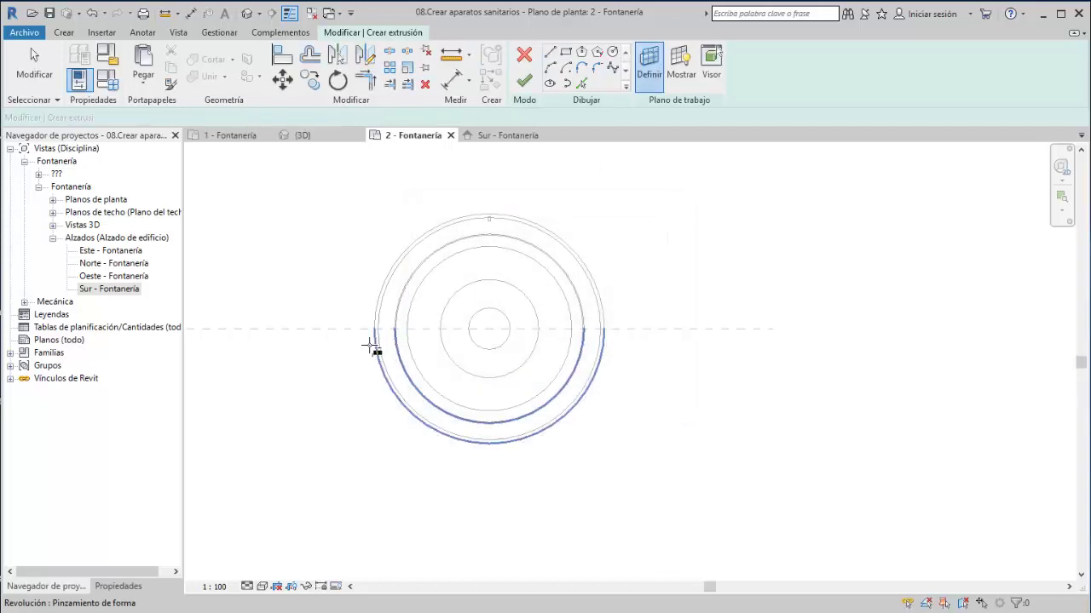
click(343, 329)
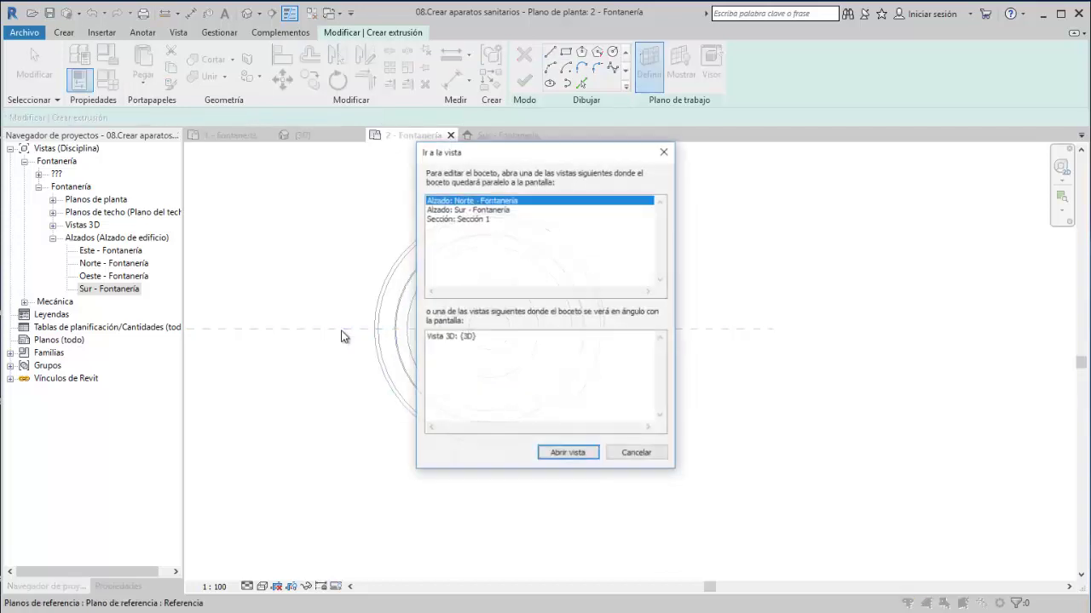
double_click(493, 210)
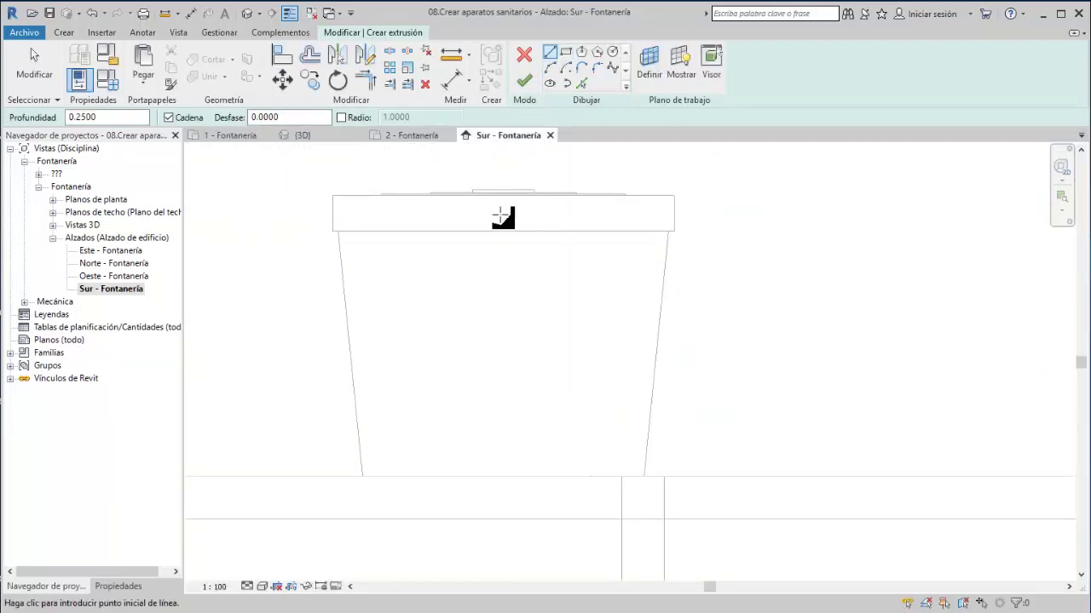
- Draw a vertical guide line and a small circle centred on it below the tank
click(502, 190)
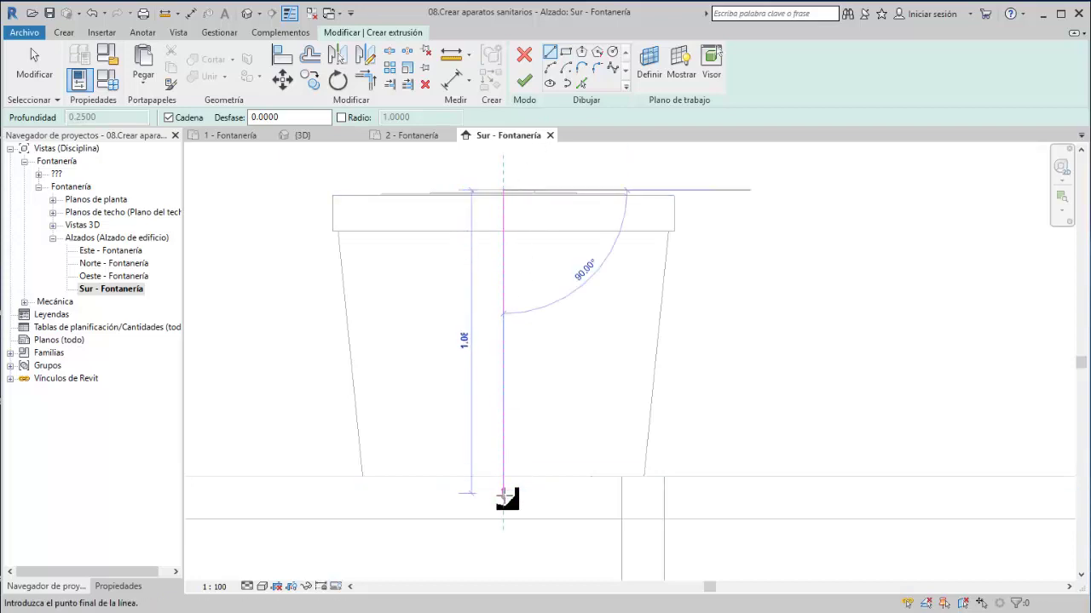
click(503, 493)
scroll(503, 494, up, 3)
click(612, 52)
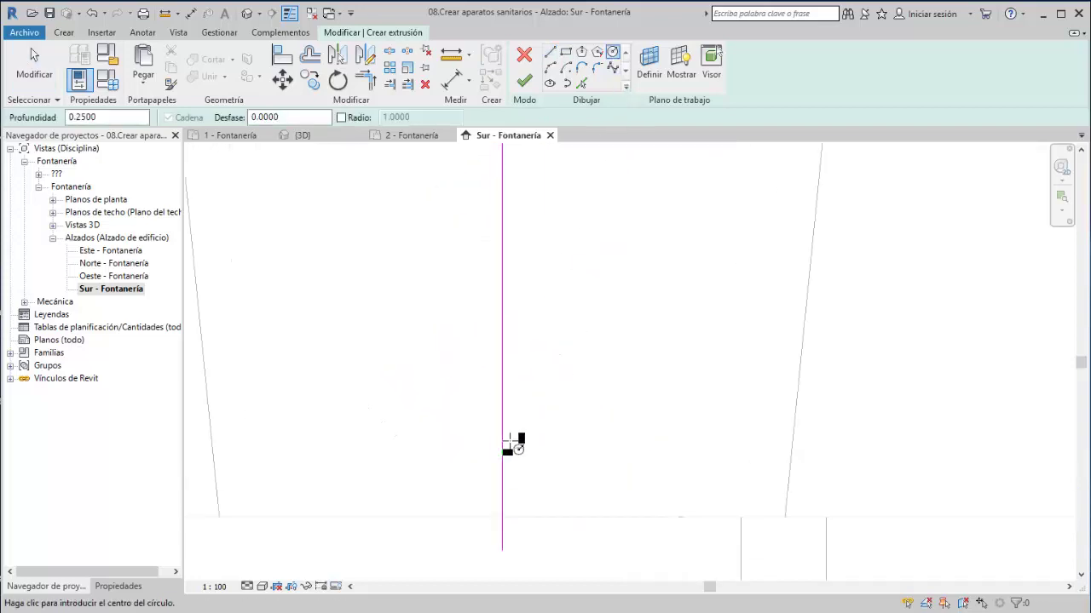
scroll(509, 473, up, 1)
scroll(503, 490, up, 1)
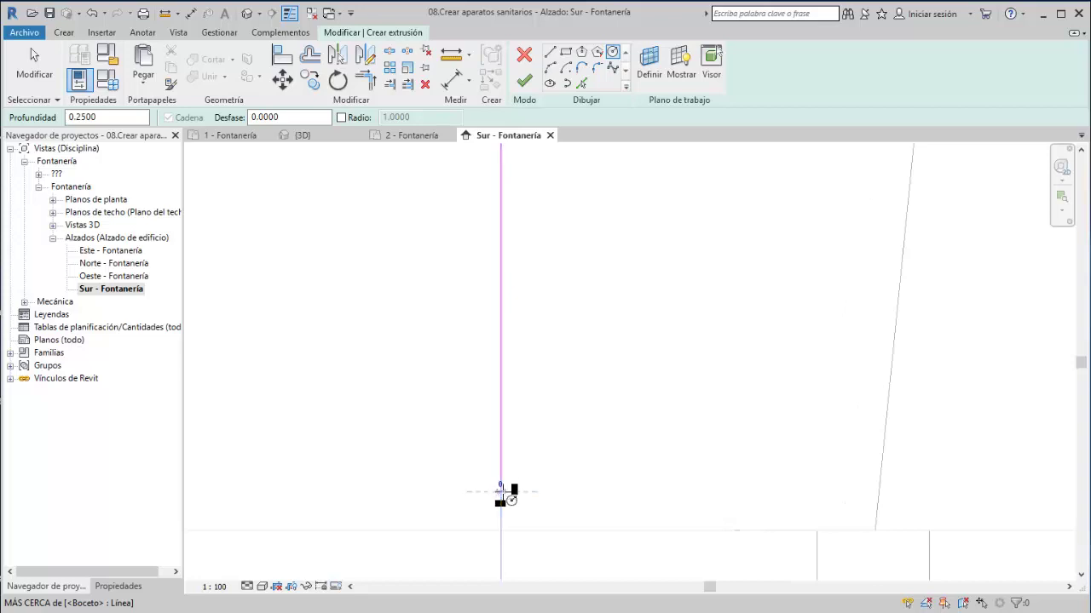
click(501, 492)
click(523, 494)
key(Escape)
key(Escape)
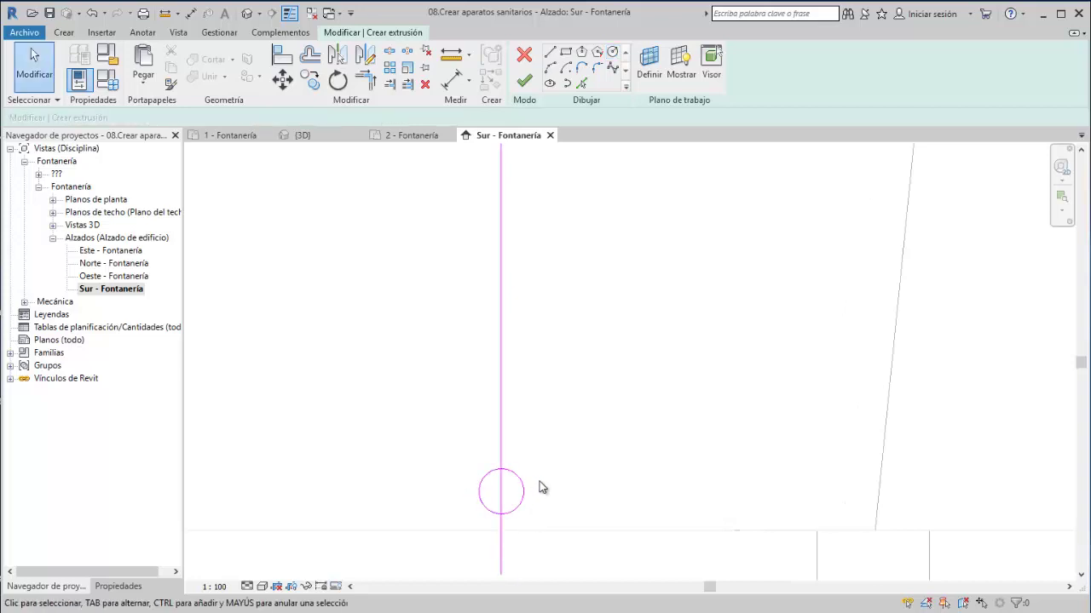
- Change the circle's radius to 1/2"
click(523, 493)
scroll(511, 503, up, 2)
scroll(511, 503, up, 1)
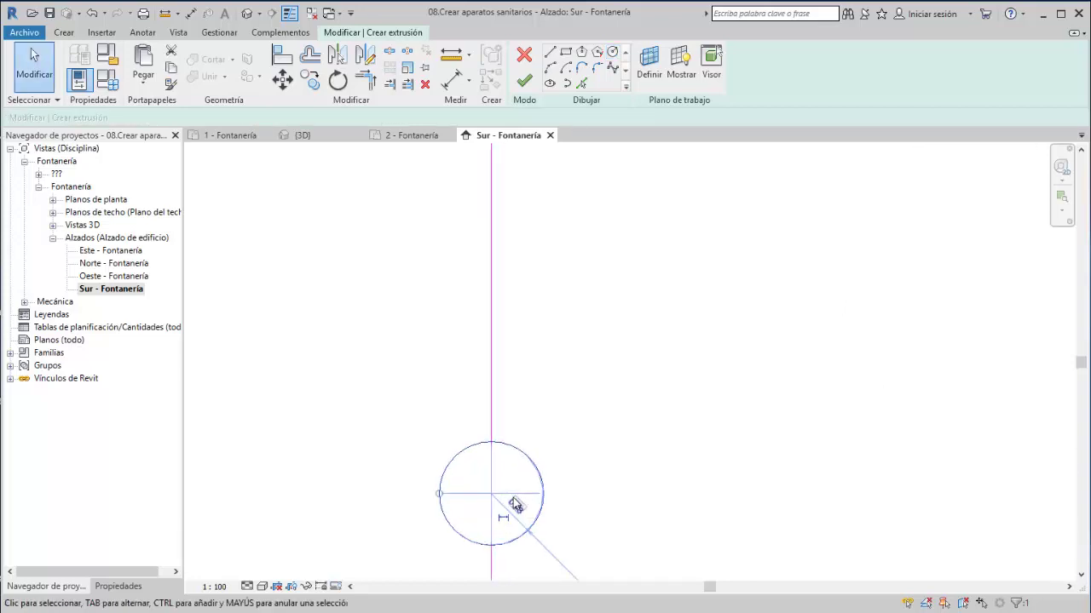
click(514, 503)
text(1/2")
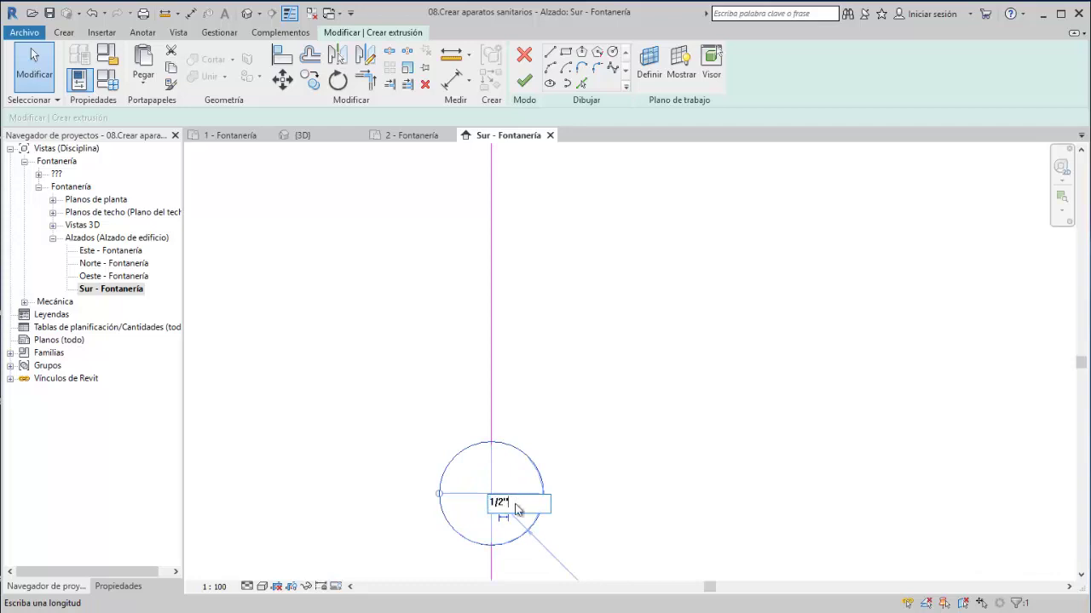
key(Return)
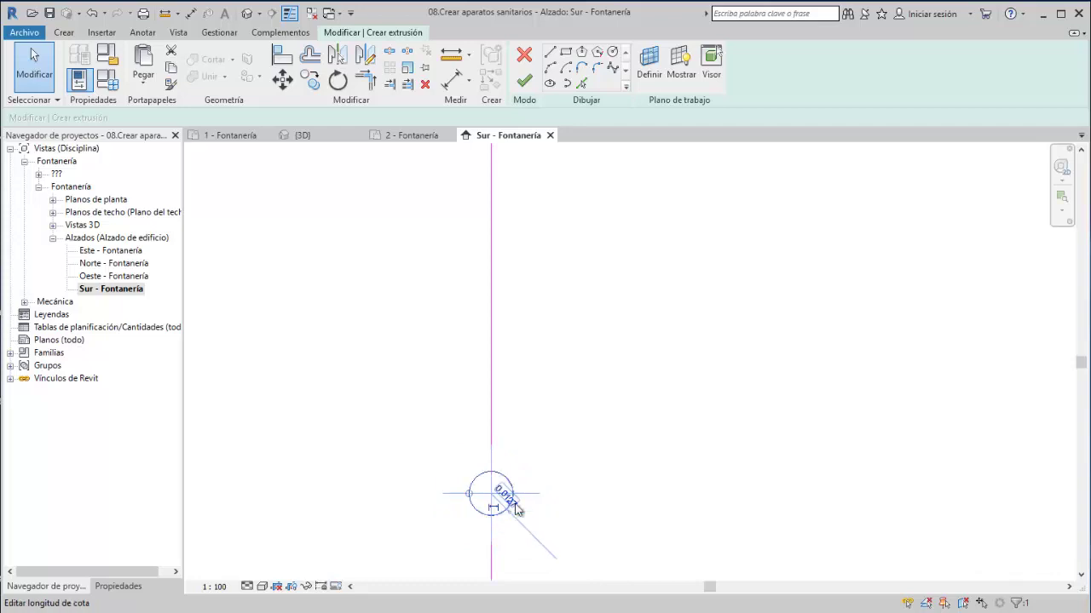
- Draw a line across the circle's quadrants, then delete the helper line, leaving only the circle
click(552, 58)
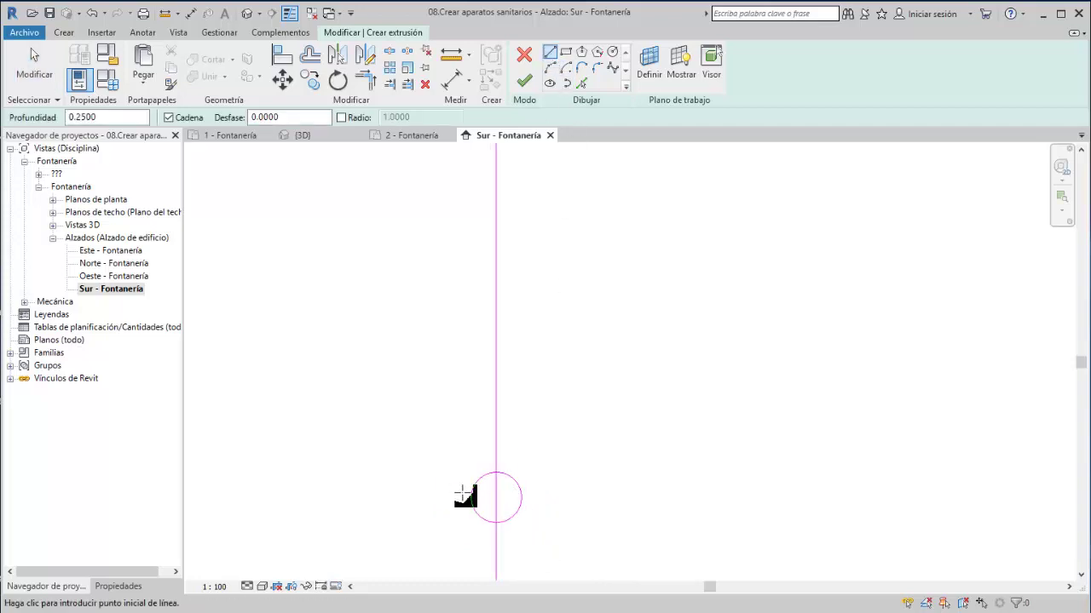
scroll(475, 501, up, 2)
click(470, 496)
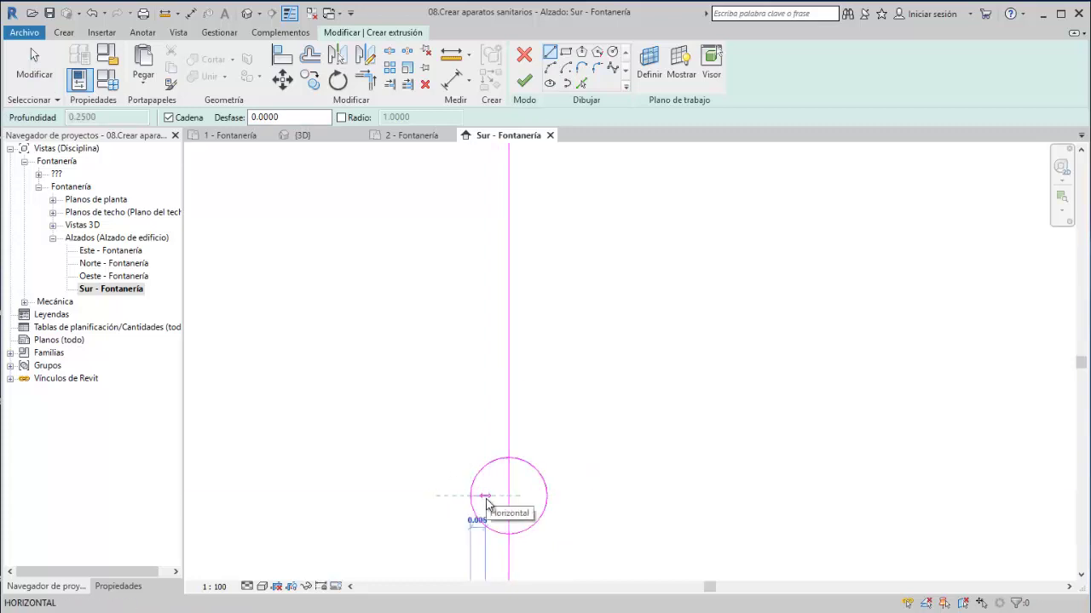
click(547, 495)
key(Escape)
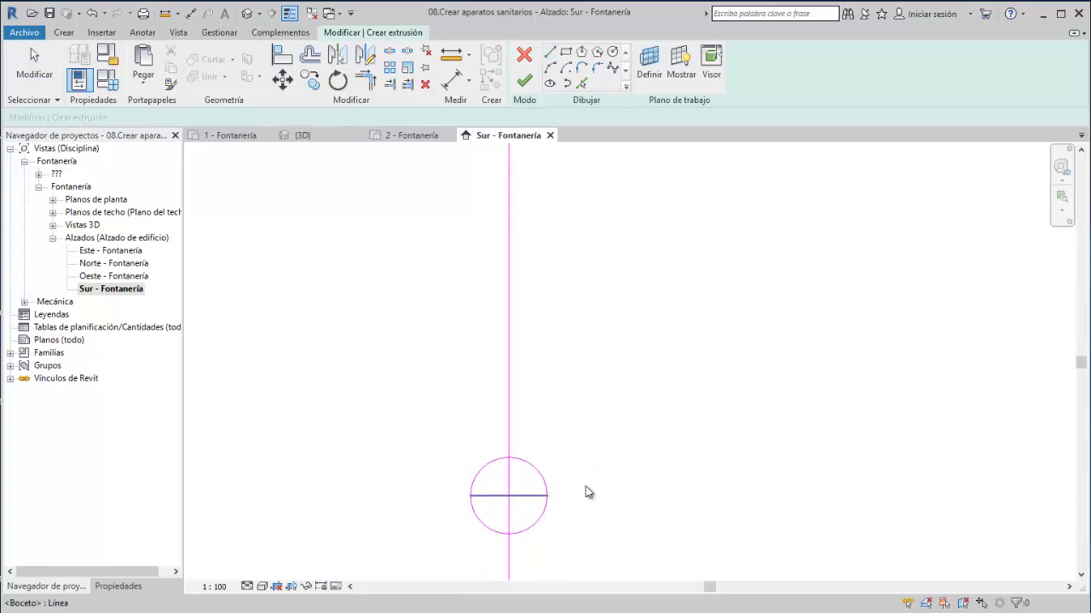
key(Escape)
key(Escape)
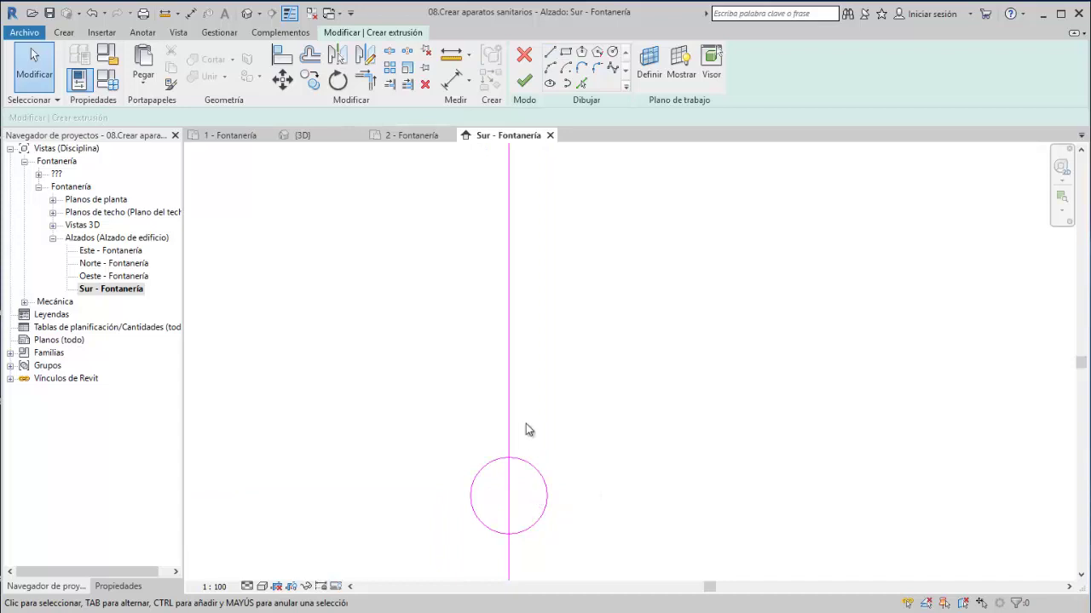
click(510, 426)
key(Delete)
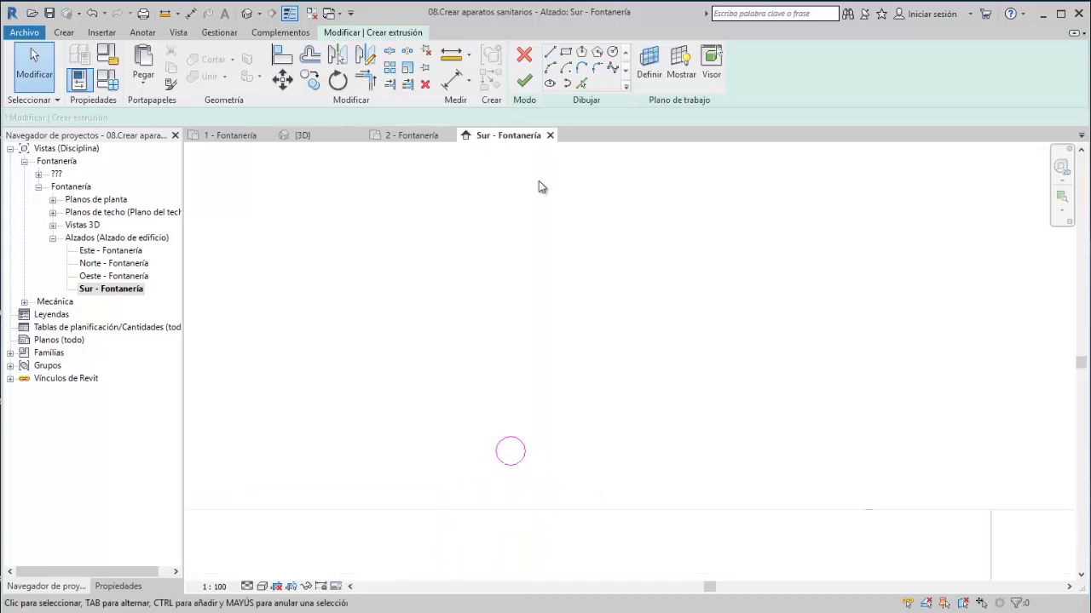
- Finish the stub extrusion and drag its depth to about 0.0391 in plan and 3D
click(522, 82)
click(414, 134)
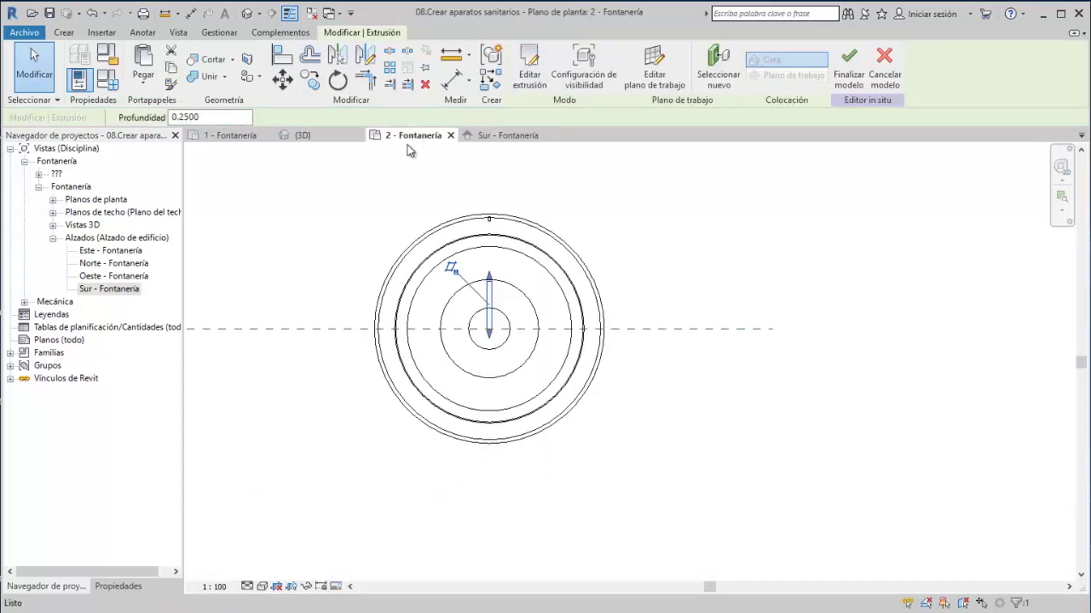
drag(492, 339, 492, 385)
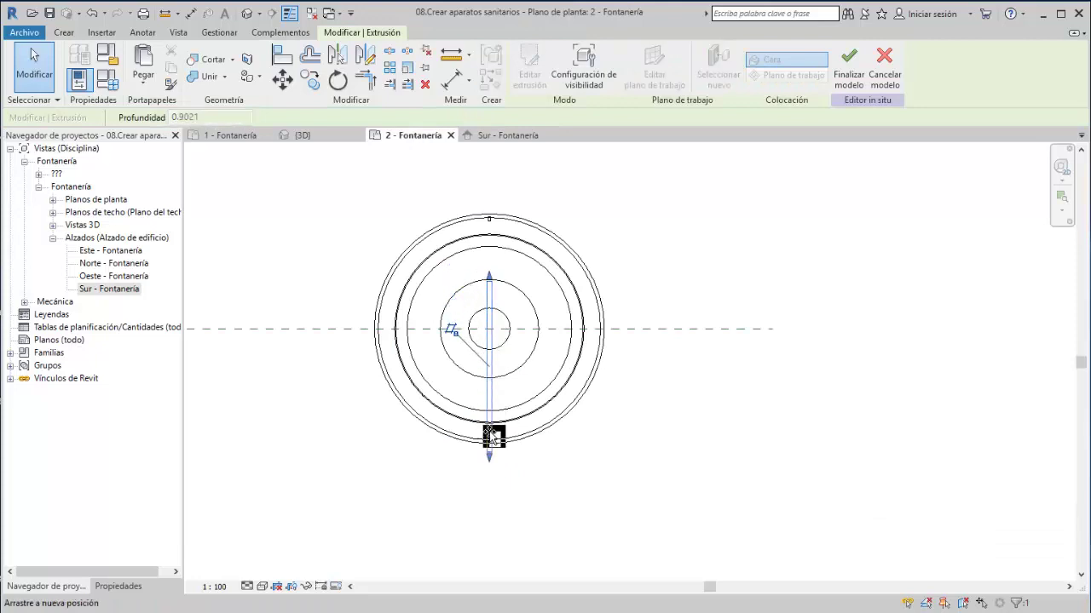
scroll(491, 450, up, 3)
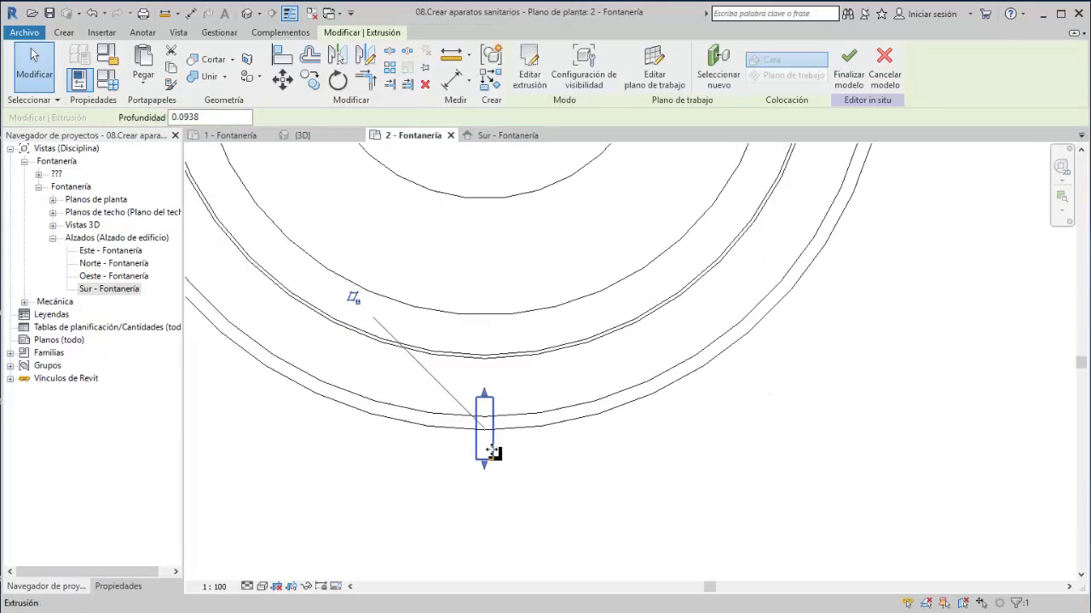
scroll(491, 450, up, 2)
click(302, 135)
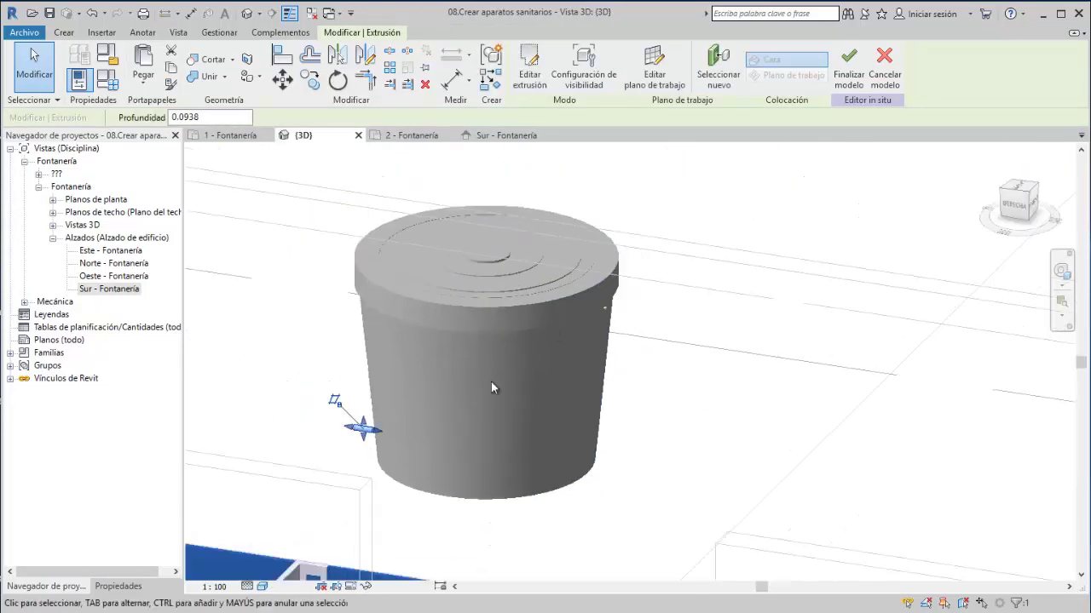
shift+middle_drag(492, 382, 460, 455)
scroll(408, 436, up, 3)
mouse_move(407, 435)
mouse_down()
mouse_move(470, 446)
mouse_move(480, 426)
mouse_move(358, 436)
mouse_move(417, 445)
mouse_move(418, 431)
mouse_up()
scroll(467, 425, up, 2)
mouse_move(419, 430)
shift+middle_down()
mouse_move(463, 443)
mouse_move(441, 462)
shift+middle_up()
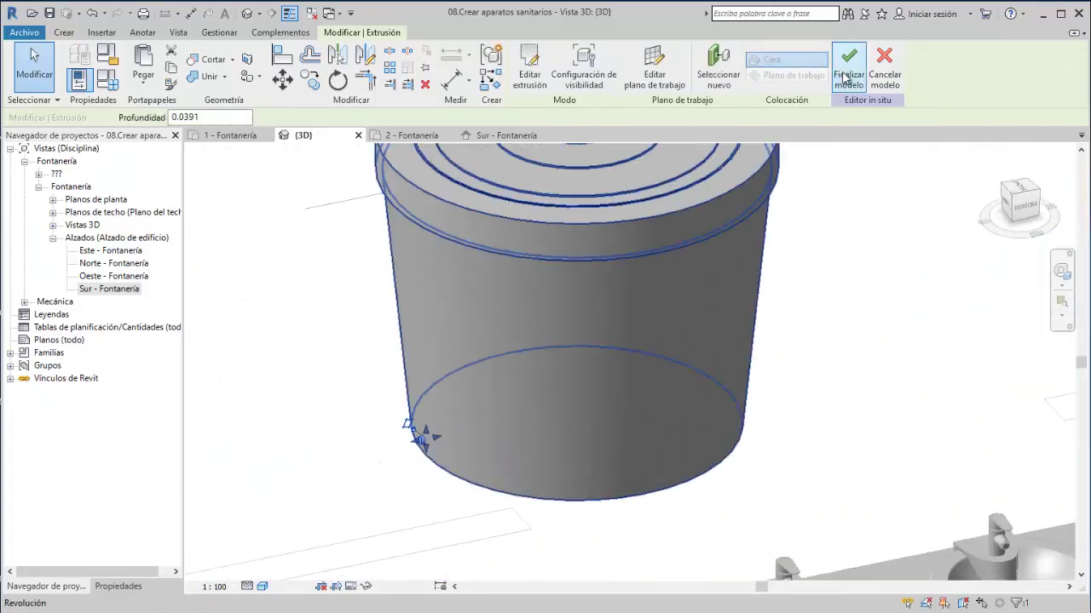
- Deselect the stub and begin placing a pipe connector on the tank
scroll(571, 275, down, 3)
scroll(384, 316, up, 2)
click(384, 316)
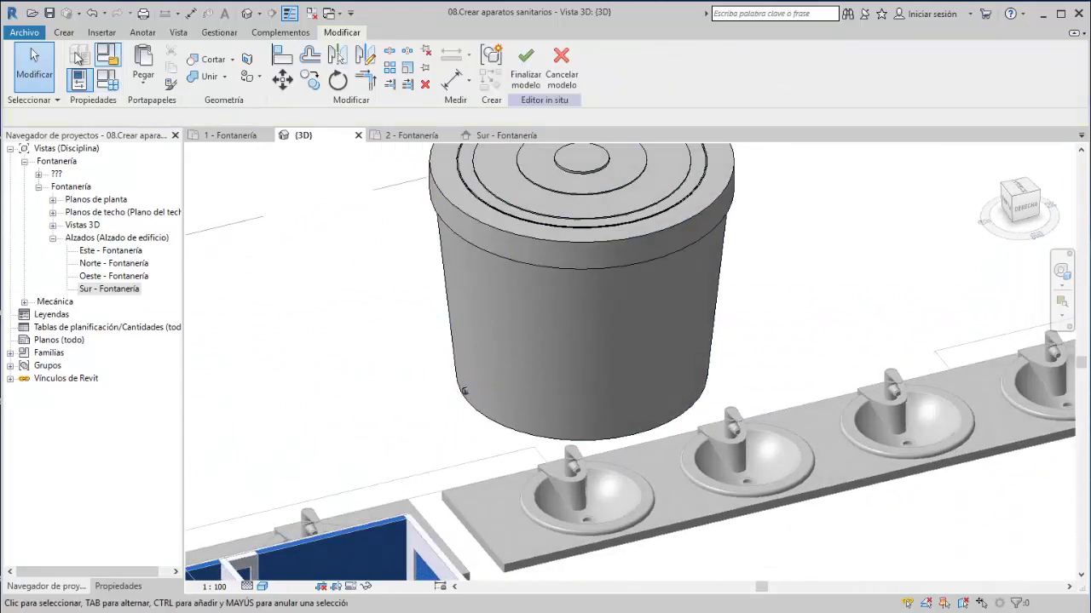
click(63, 34)
shift+middle_drag(588, 281, 585, 258)
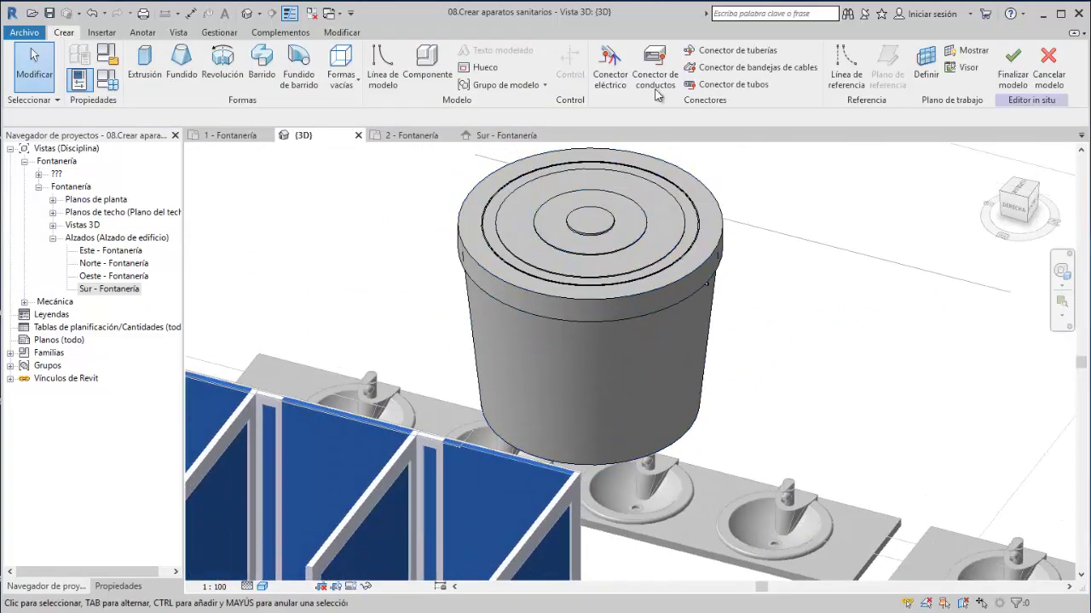
click(755, 56)
scroll(740, 214, up, 1)
- Place a connector on the upper stub face with Entrante flow and Agua fría sanitaria classification
scroll(657, 312, up, 3)
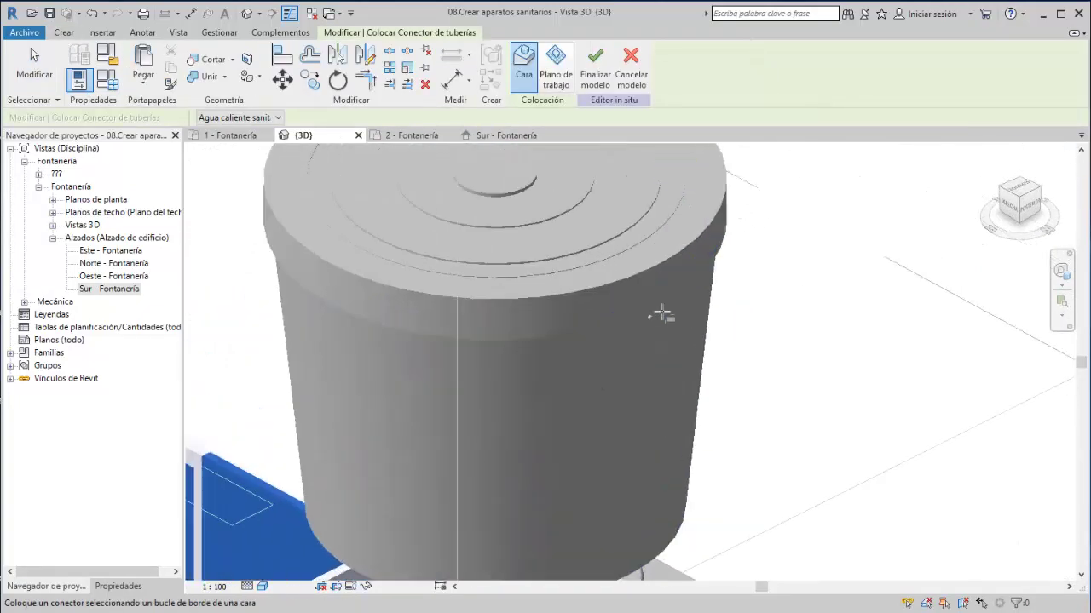
scroll(639, 322, up, 3)
scroll(639, 322, down, 2)
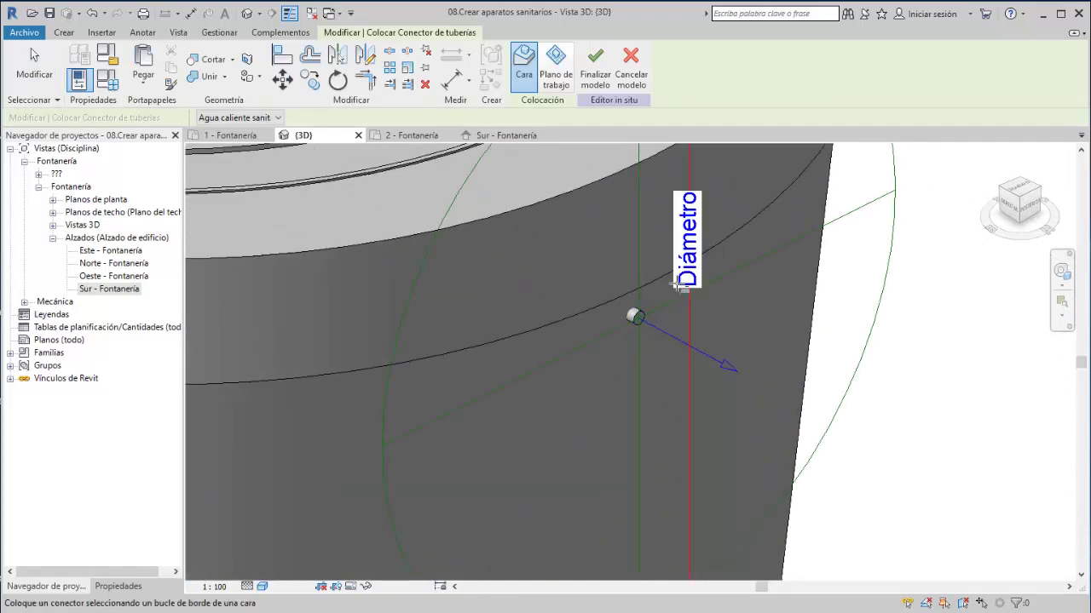
scroll(681, 284, down, 3)
click(660, 294)
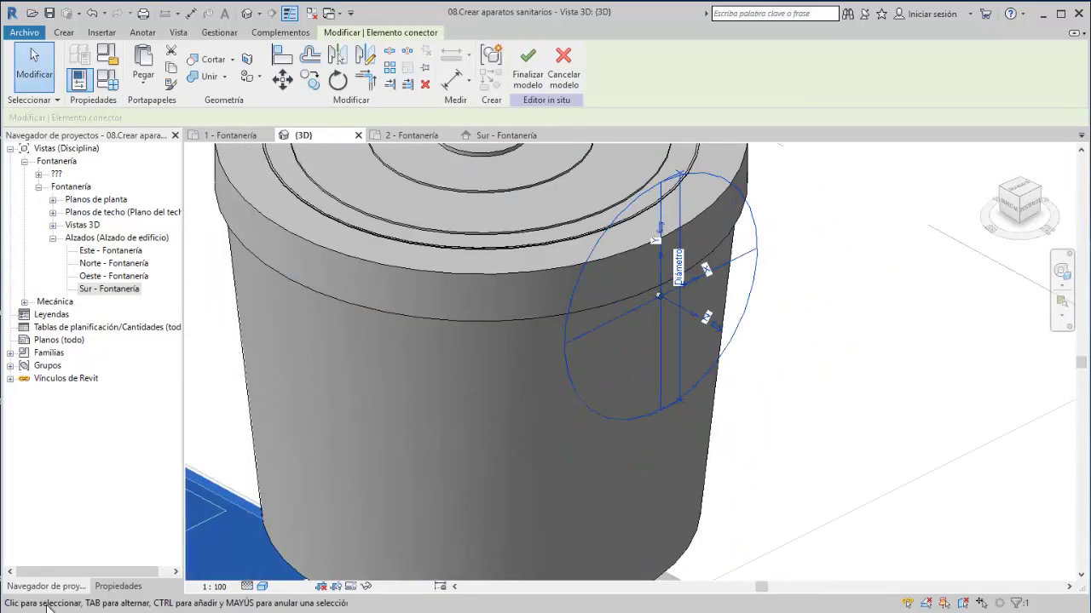
click(117, 588)
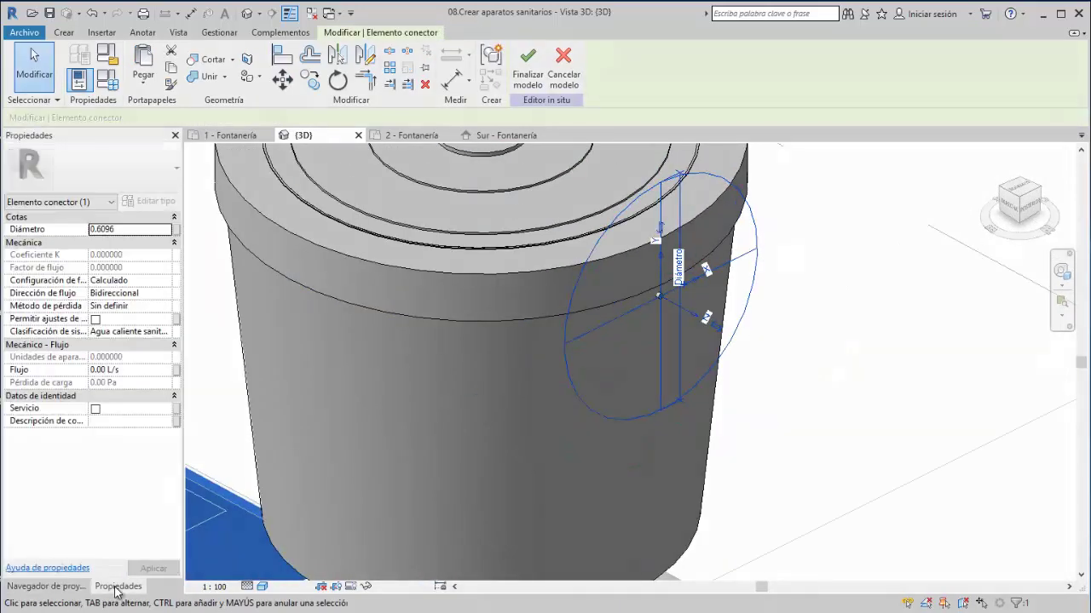
click(168, 293)
click(165, 293)
click(159, 326)
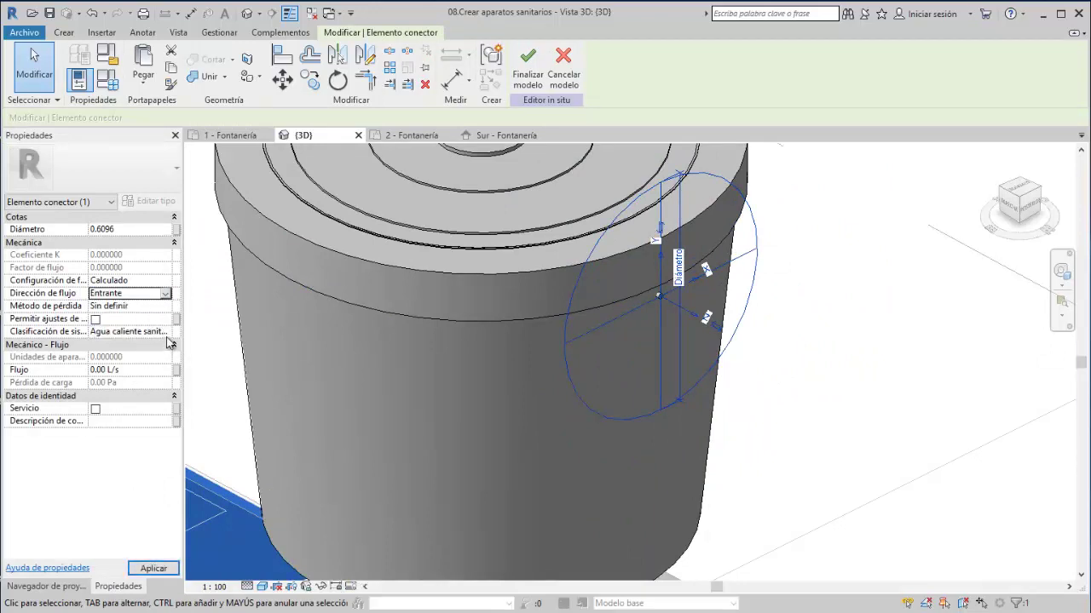
click(167, 336)
click(167, 336)
click(122, 376)
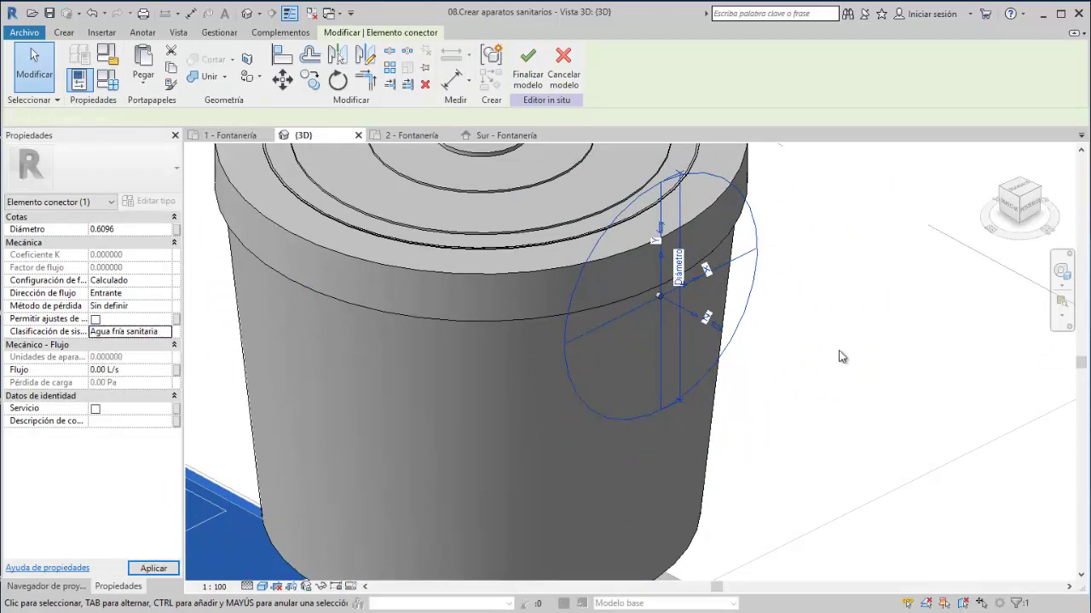
click(795, 317)
- Place a second pipe connector on the lower stub's face
scroll(454, 348, down, 3)
shift+middle_drag(454, 348, 409, 354)
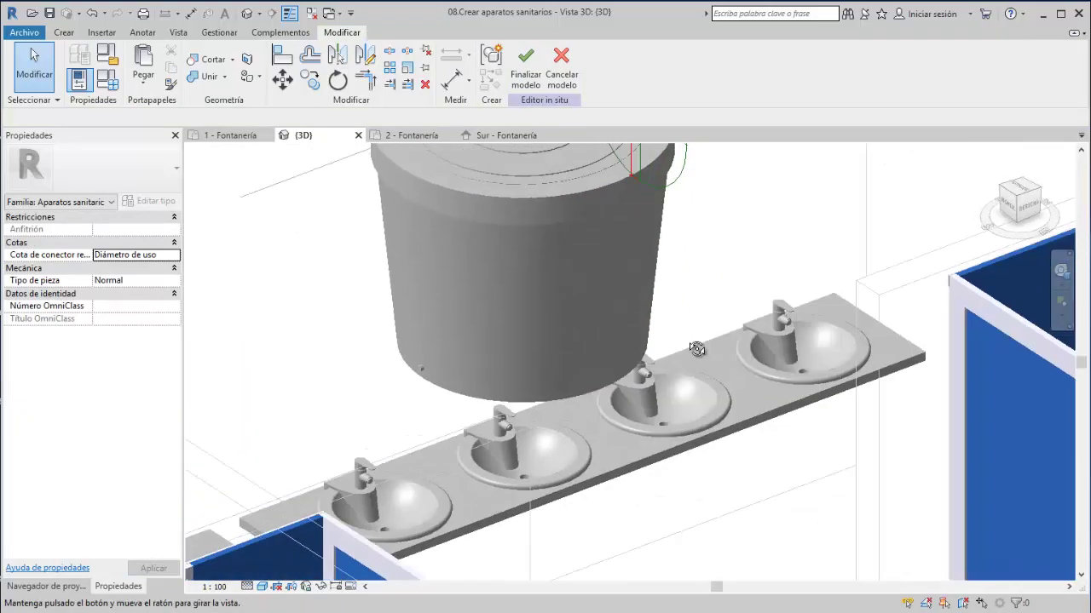
scroll(409, 354, up, 3)
scroll(409, 354, up, 3)
click(408, 353)
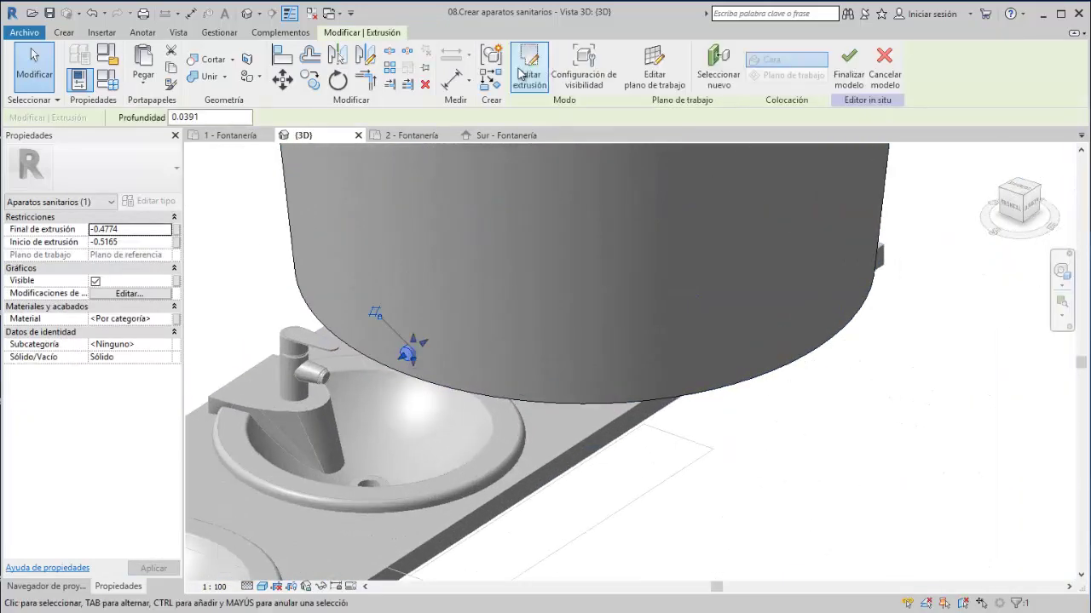
click(63, 32)
click(720, 46)
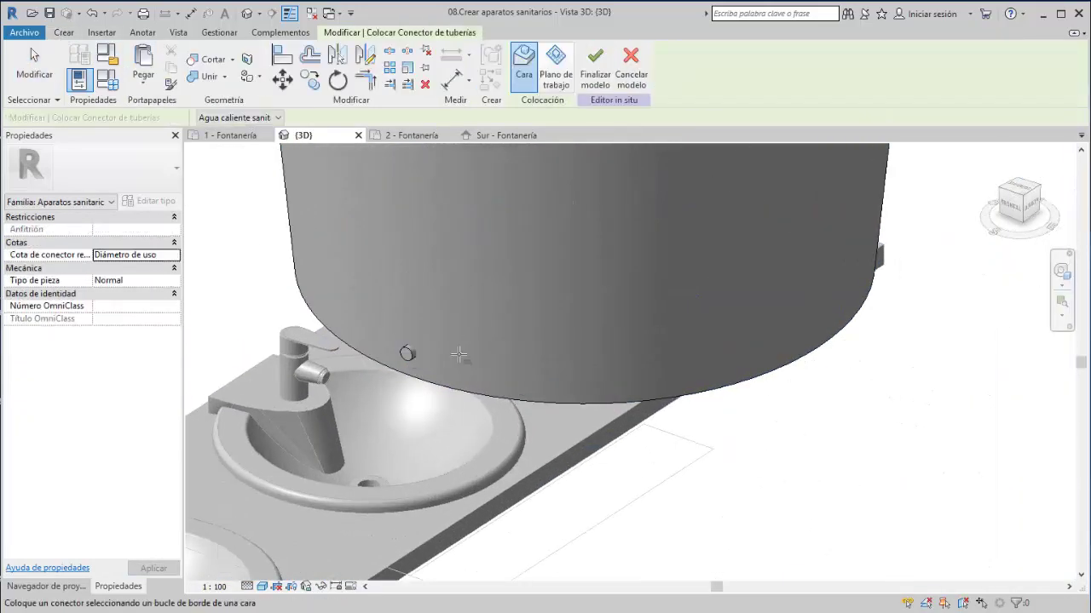
scroll(387, 345, up, 2)
click(377, 343)
scroll(394, 322, down, 3)
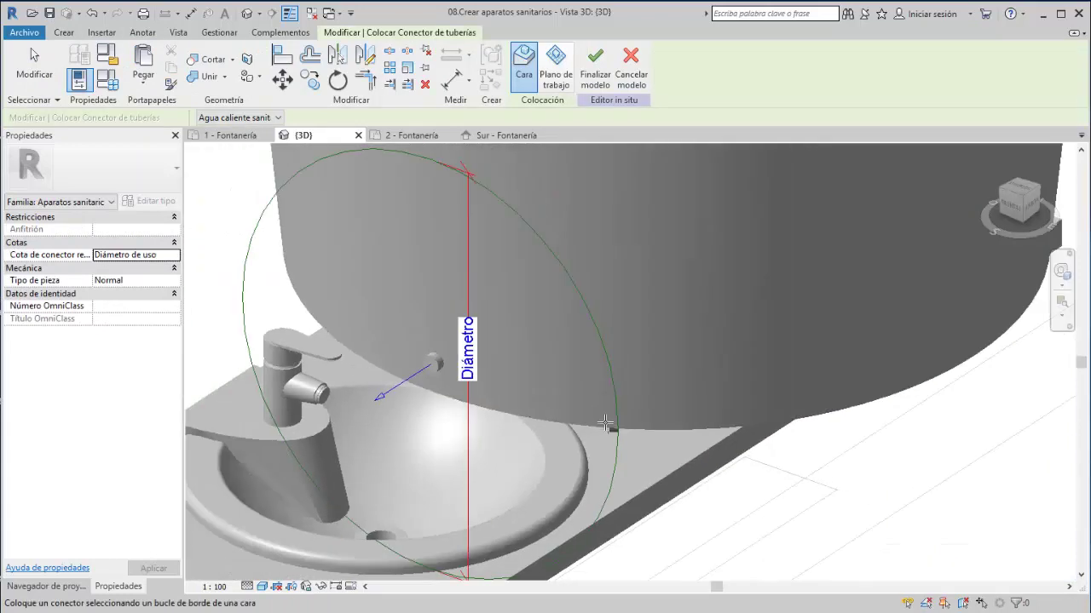
key(Escape)
- Set the lower connector's flow direction to Saliente and review both connectors
click(615, 439)
click(167, 294)
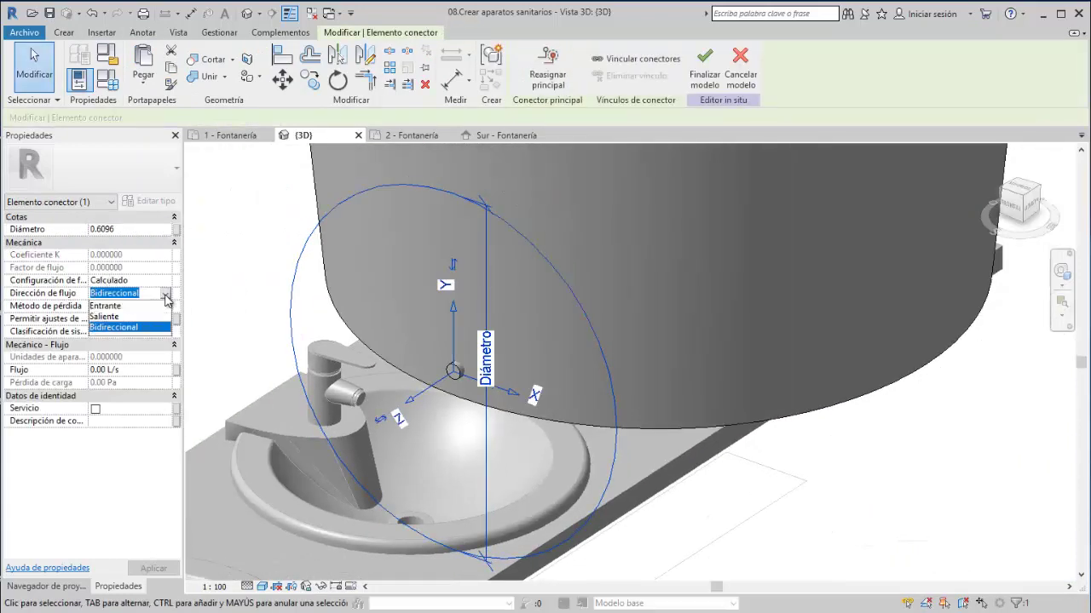
click(109, 316)
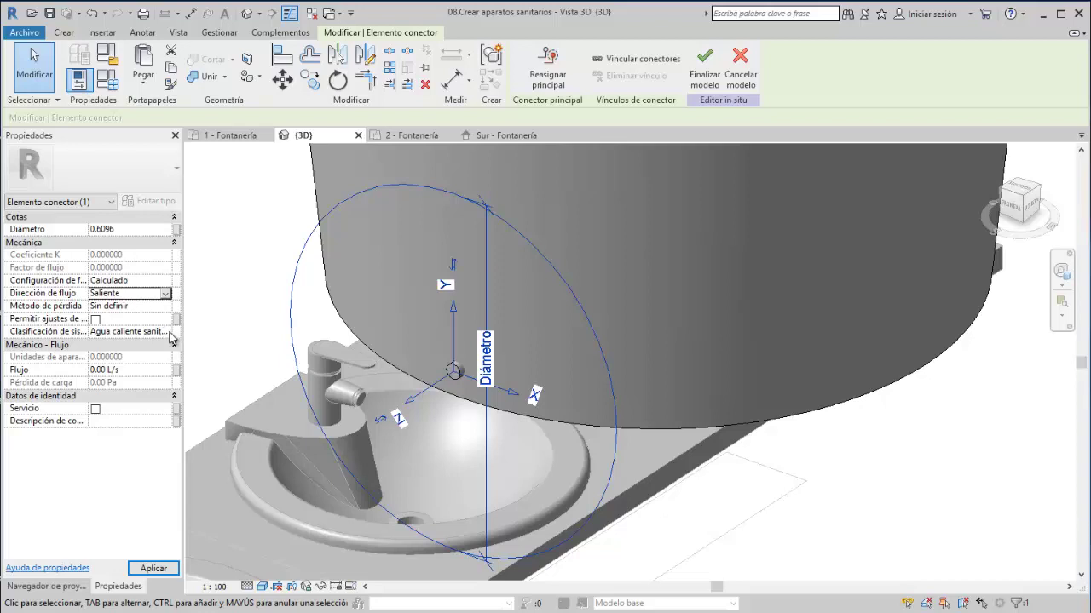
click(167, 331)
key(Escape)
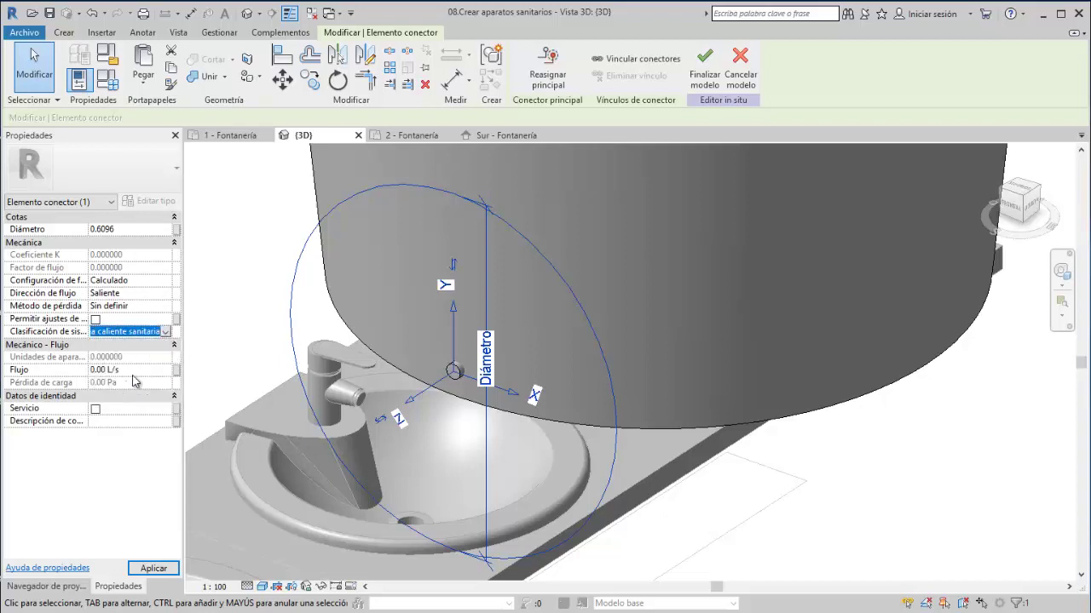
scroll(653, 398, down, 3)
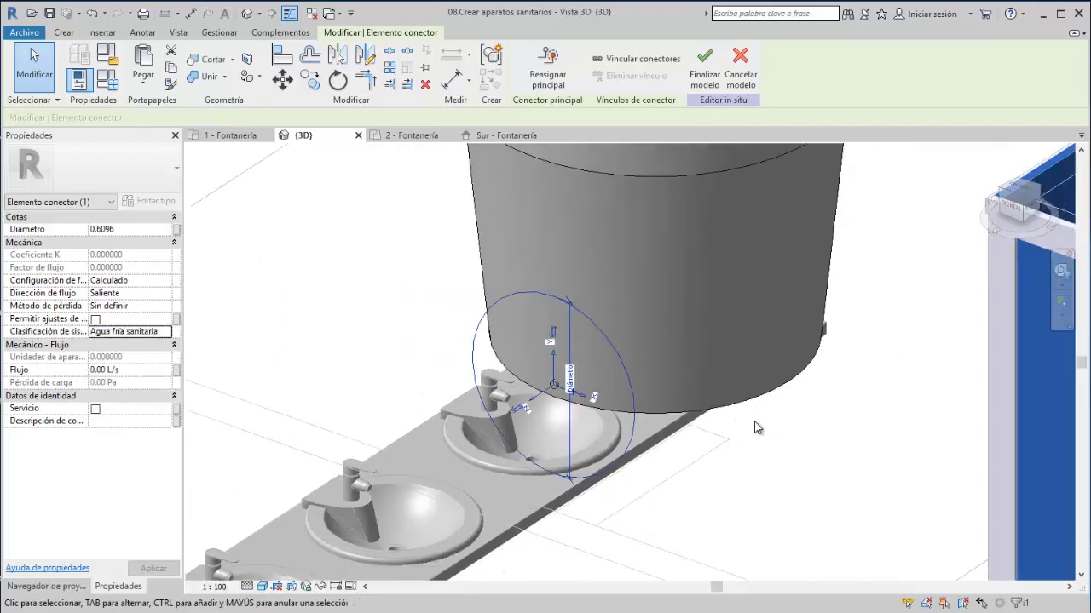
key(Escape)
mouse_move(653, 409)
shift+middle_down()
mouse_move(641, 475)
mouse_move(602, 451)
shift+middle_up()
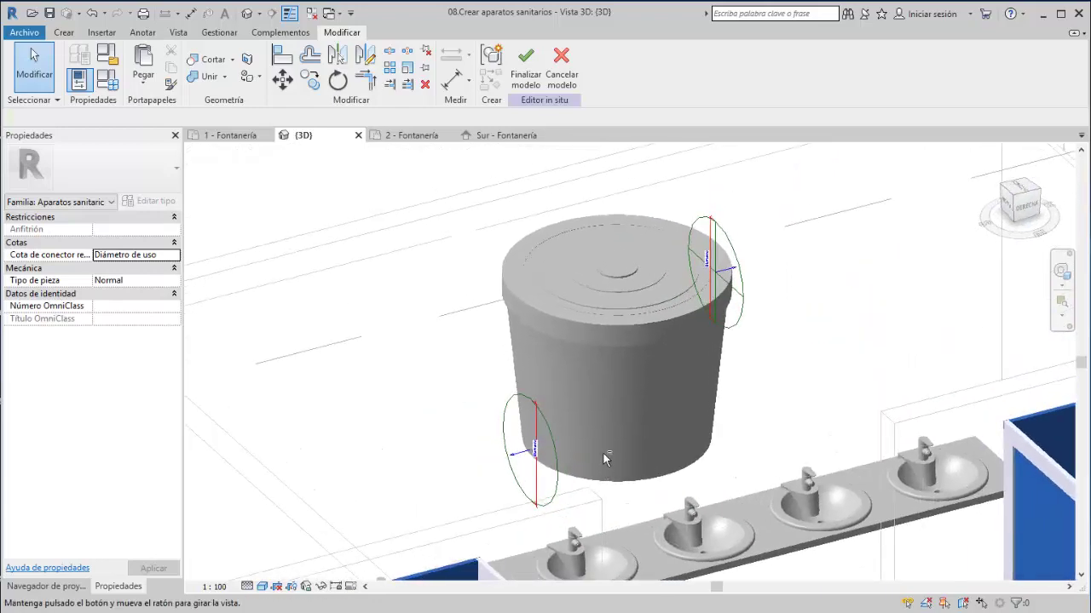
- Check the Diámetro value of the inlet connector at the tank top
click(742, 286)
click(153, 231)
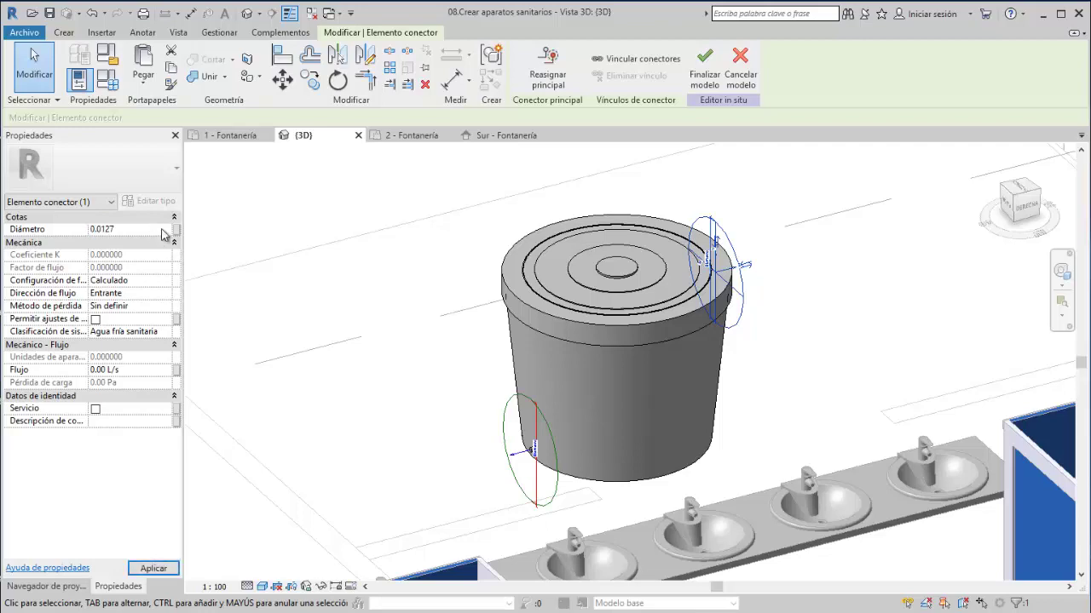
scroll(698, 290, up, 2)
scroll(707, 298, up, 2)
scroll(719, 316, up, 3)
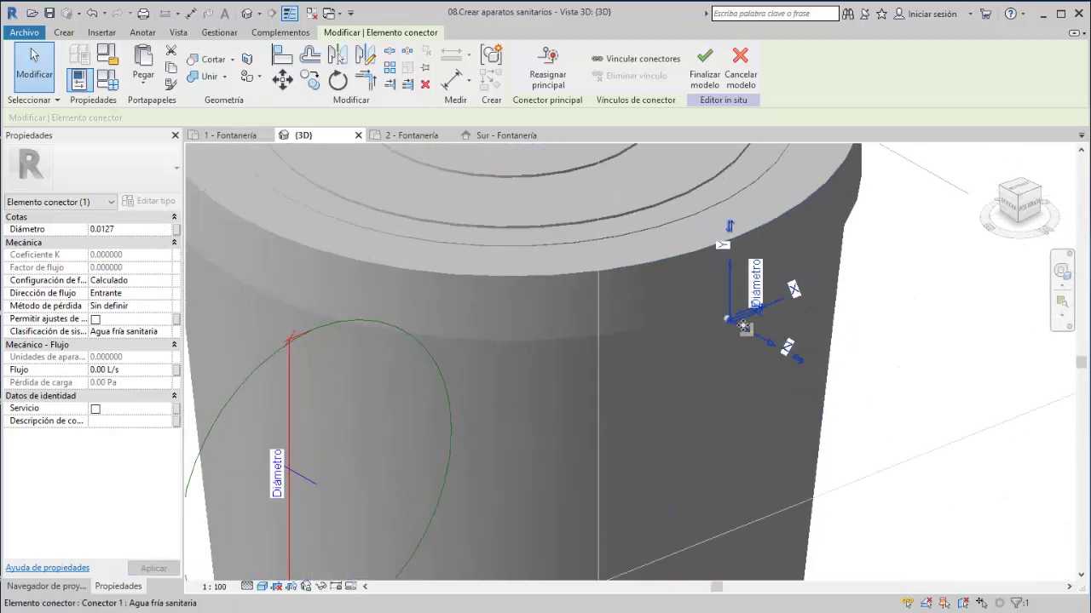
scroll(729, 333, up, 2)
scroll(730, 332, down, 3)
- Set the lower outlet connector's Diámetro to 1" (0.0254)
shift+middle_drag(614, 382, 563, 452)
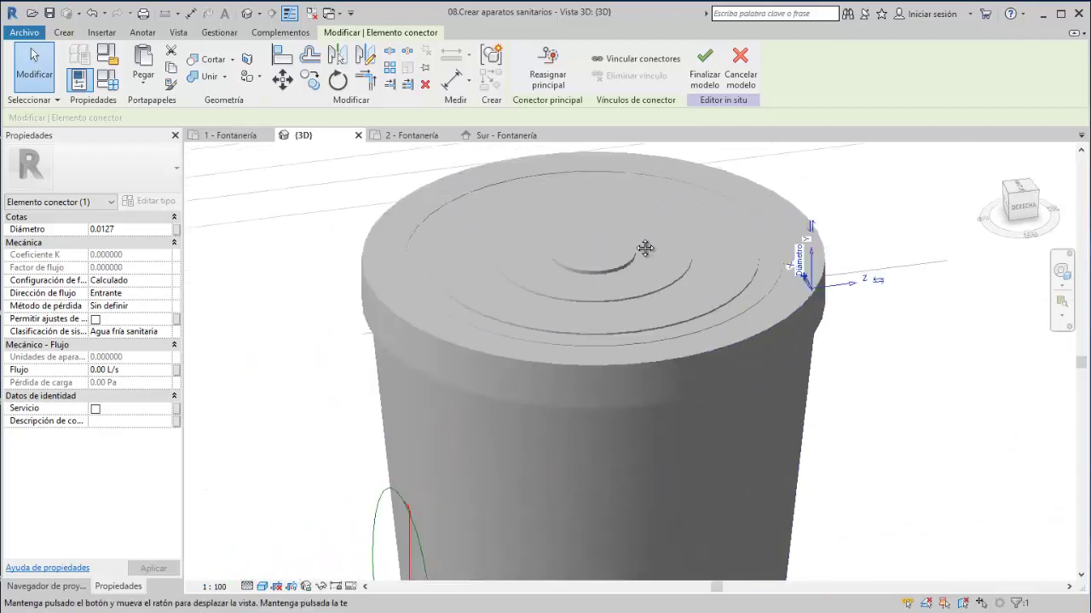
scroll(552, 462, up, 3)
scroll(552, 462, up, 1)
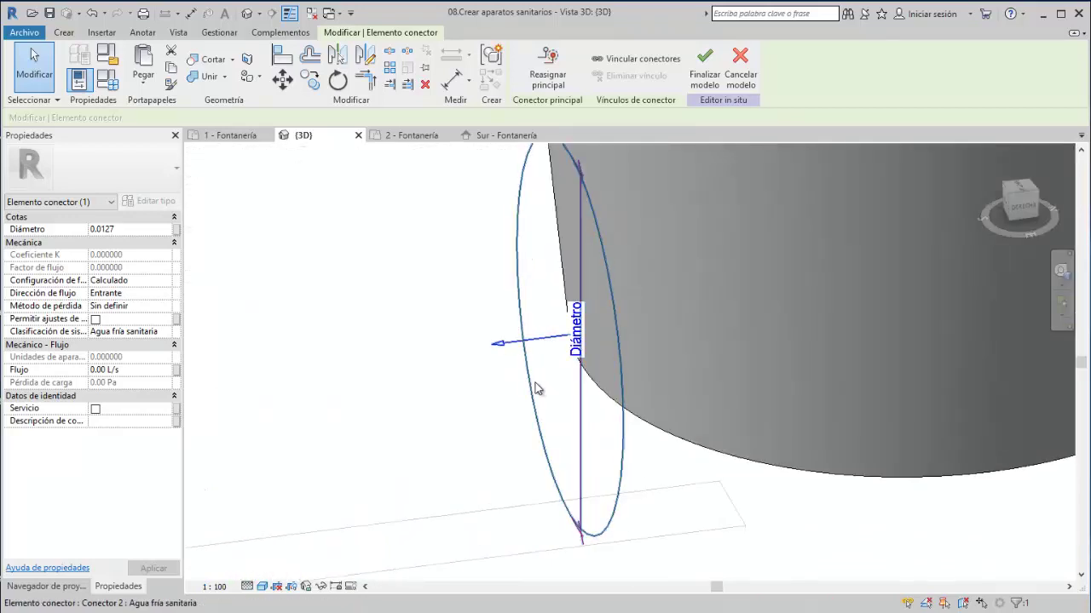
click(131, 230)
text(1")
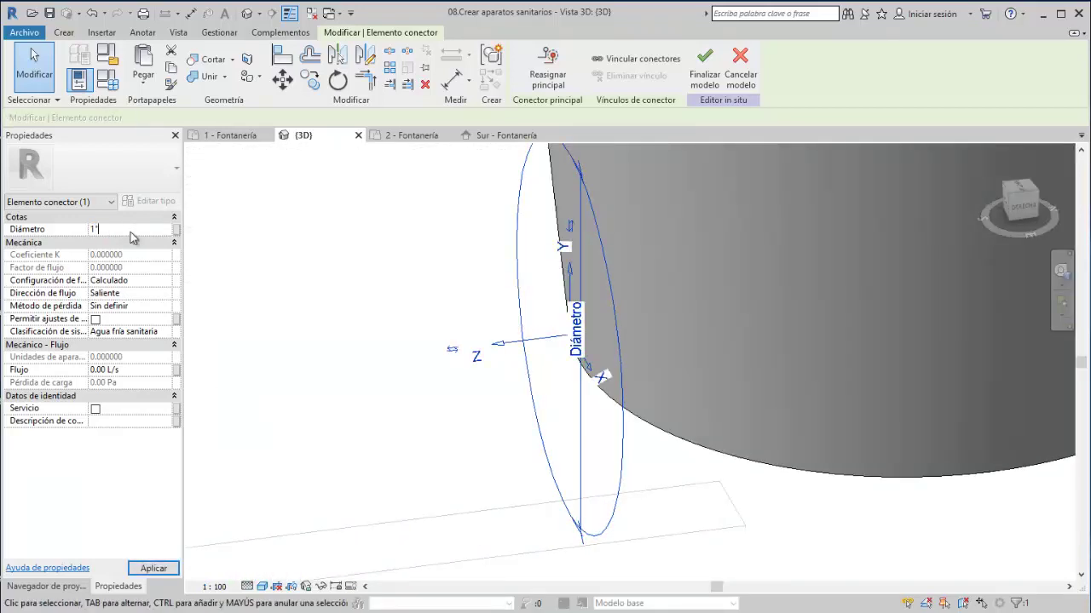
key(Return)
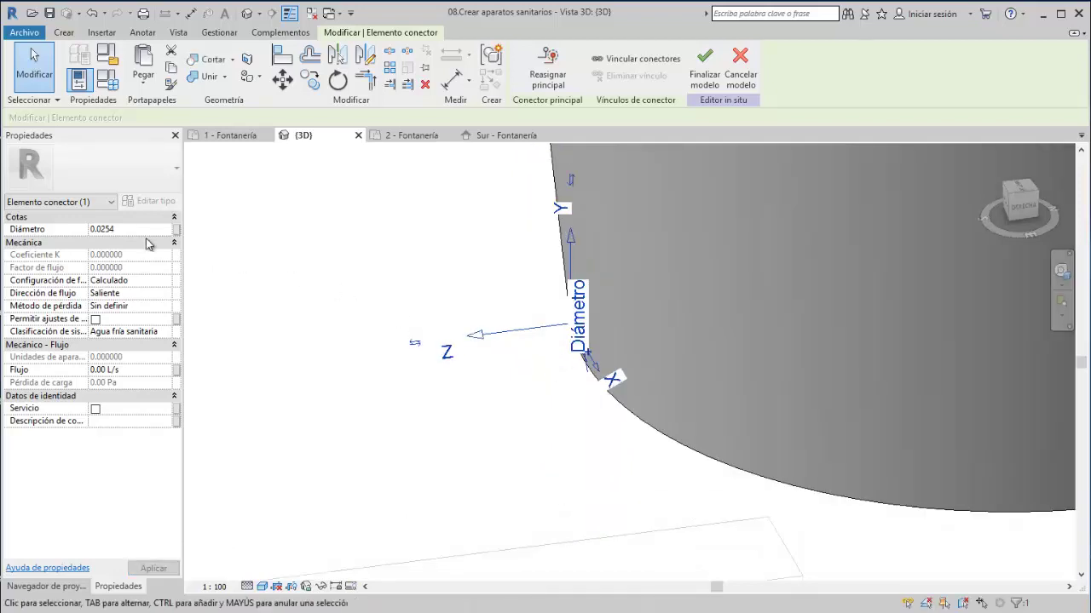
click(137, 230)
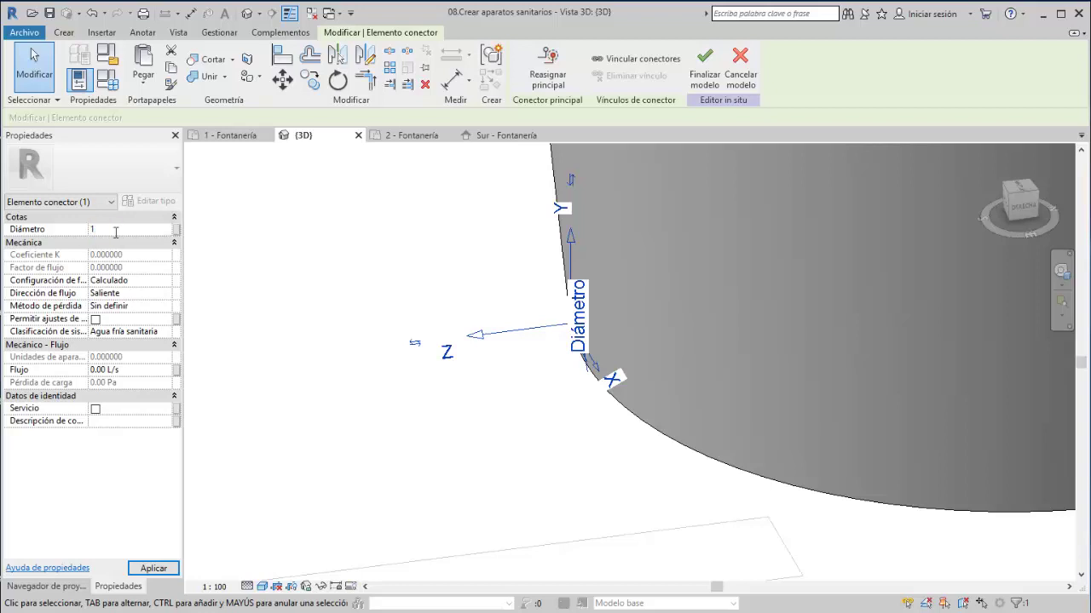
scroll(392, 293, down, 3)
scroll(465, 320, down, 2)
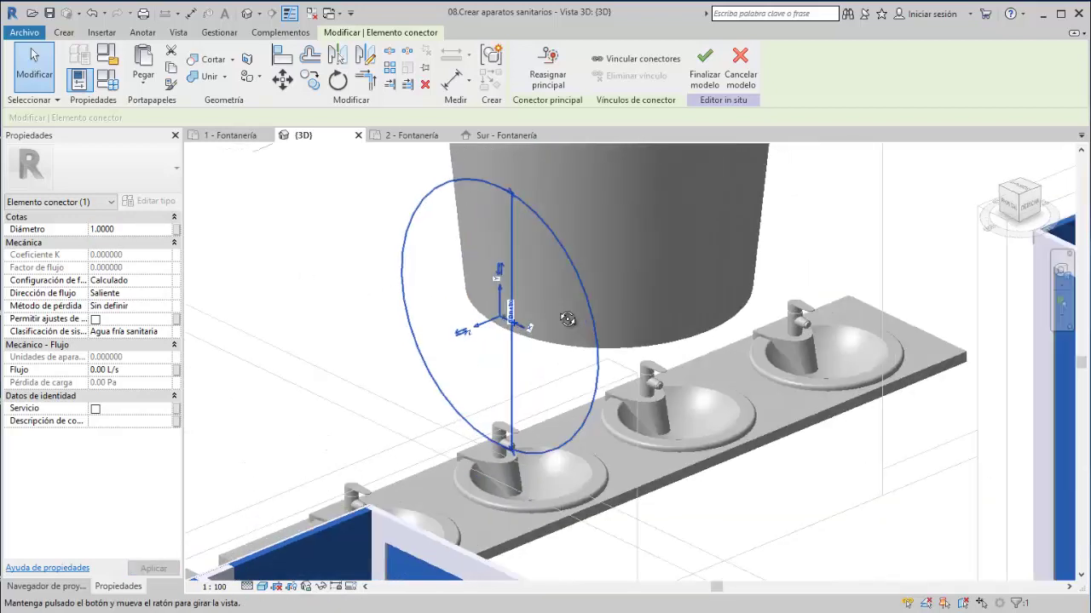
- Try a 1/2 outlet diameter, dismiss the invalid-value error, then select the tank body
click(498, 315)
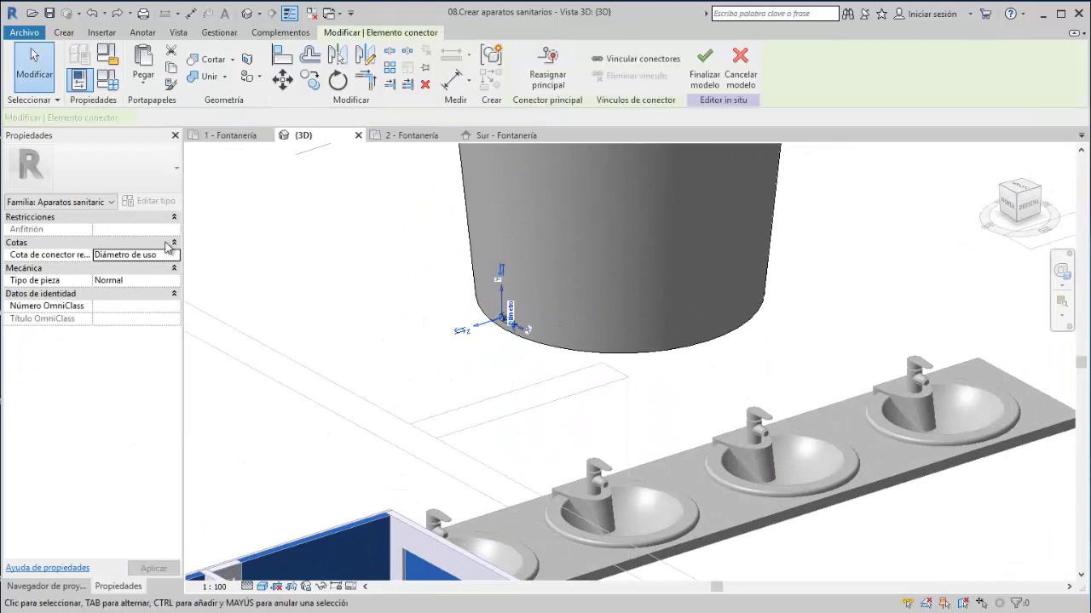
click(134, 230)
text(1/2)
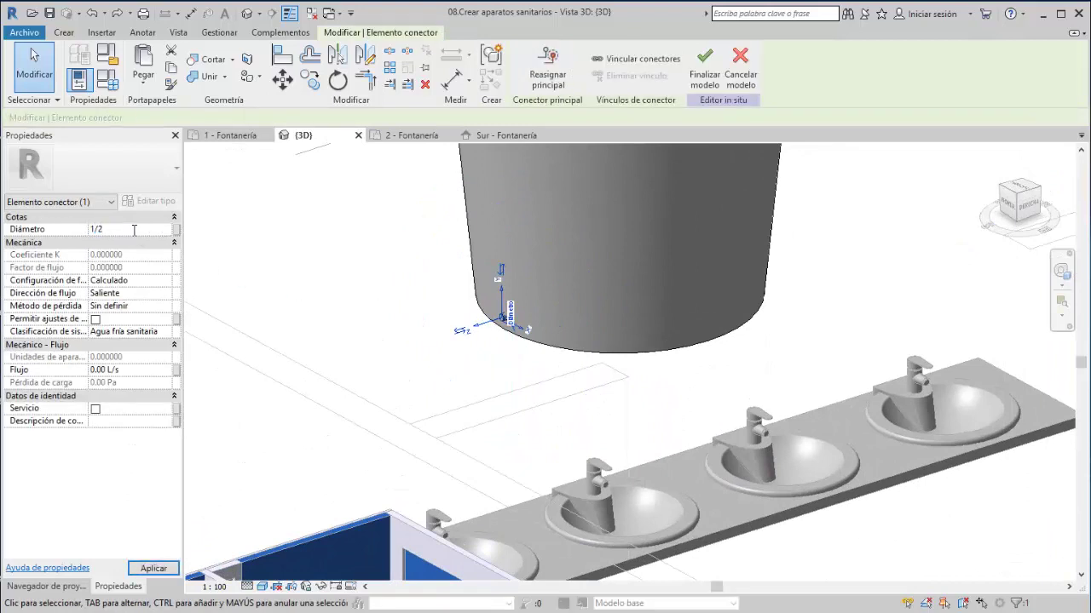
key(Return)
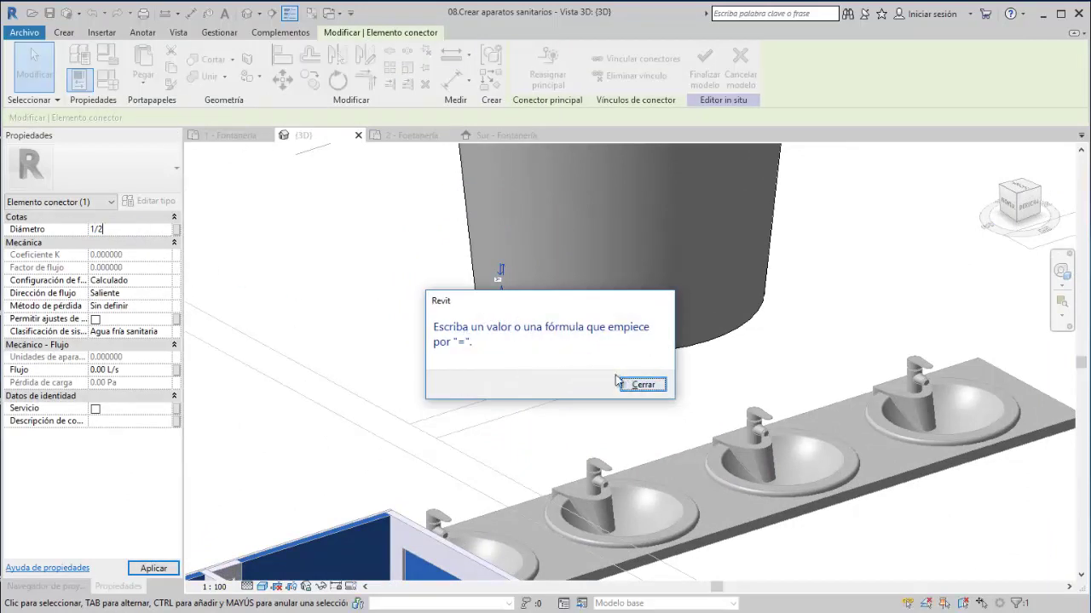
click(644, 384)
scroll(510, 315, up, 2)
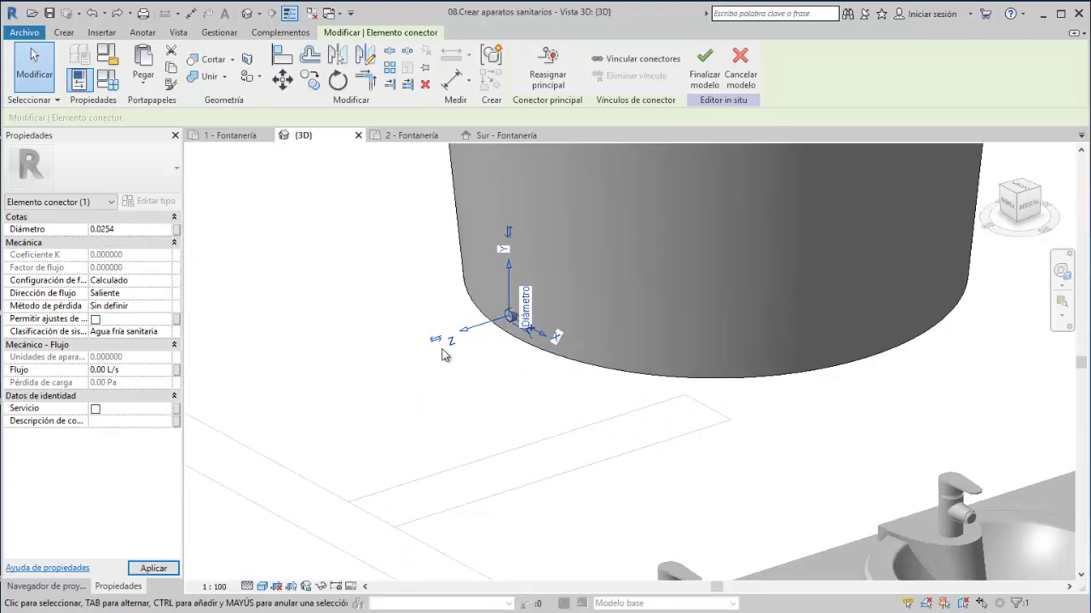
shift+middle_drag(443, 355, 482, 359)
scroll(484, 362, up, 3)
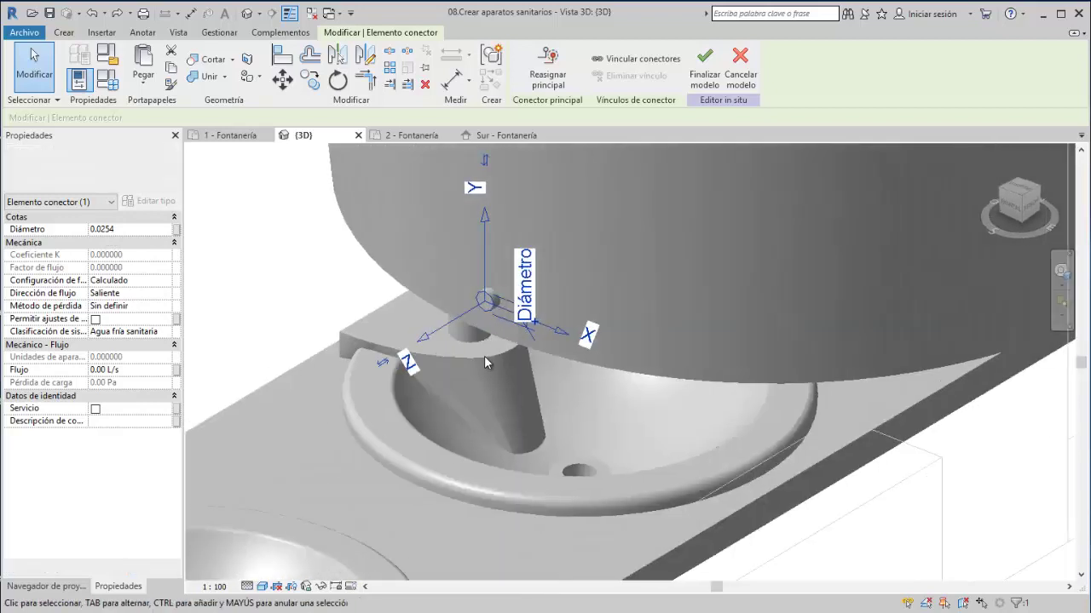
scroll(484, 362, down, 2)
scroll(464, 341, down, 2)
scroll(462, 375, down, 2)
scroll(461, 392, down, 1)
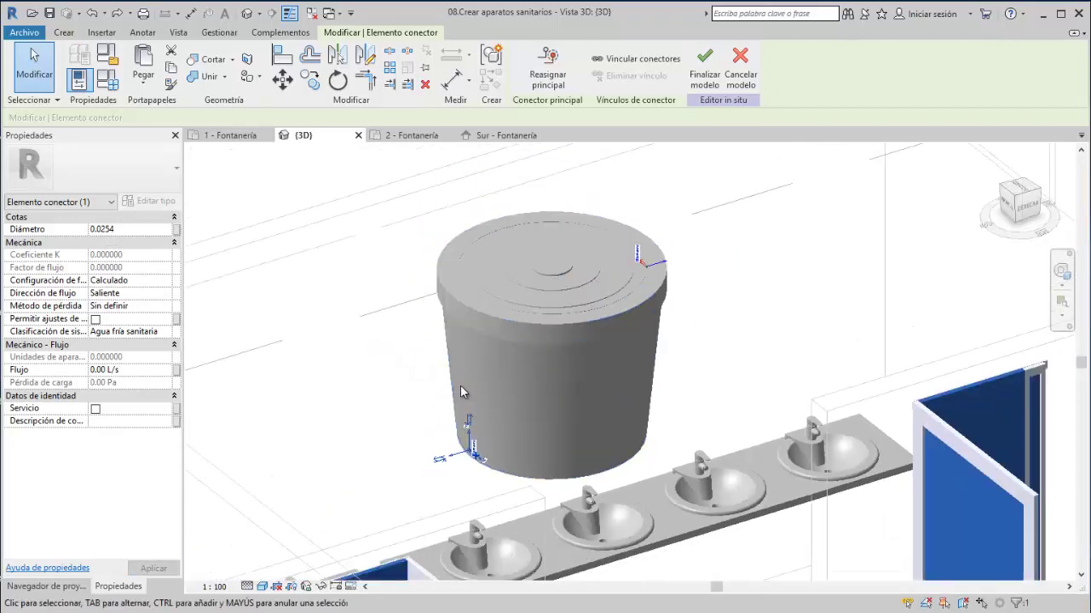
click(451, 377)
- Finish the in-place storage tank model with Finalizar modelo
click(385, 410)
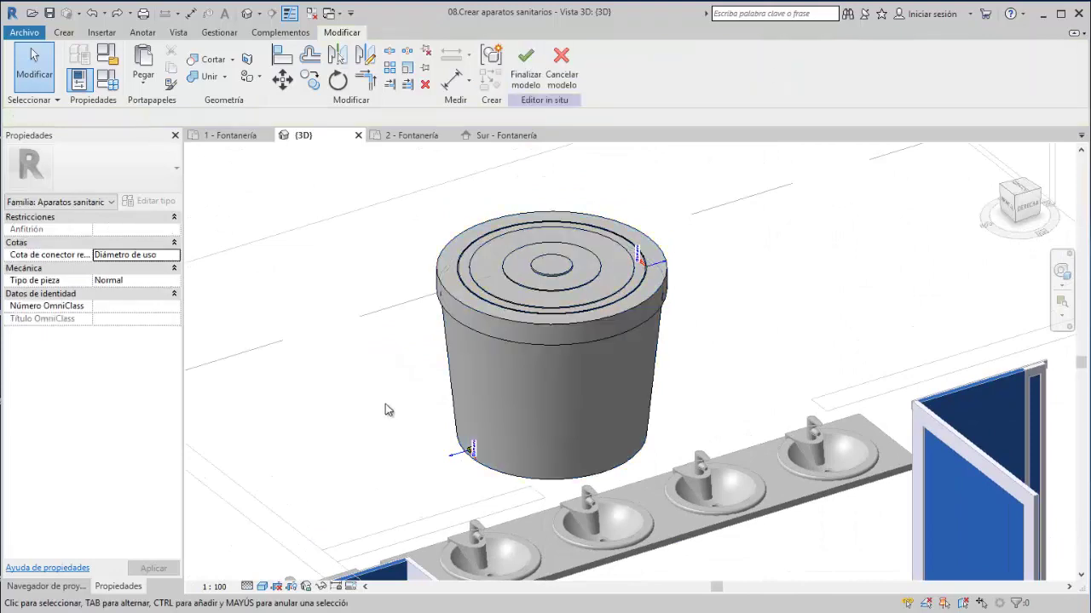
shift+middle_drag(406, 396, 426, 401)
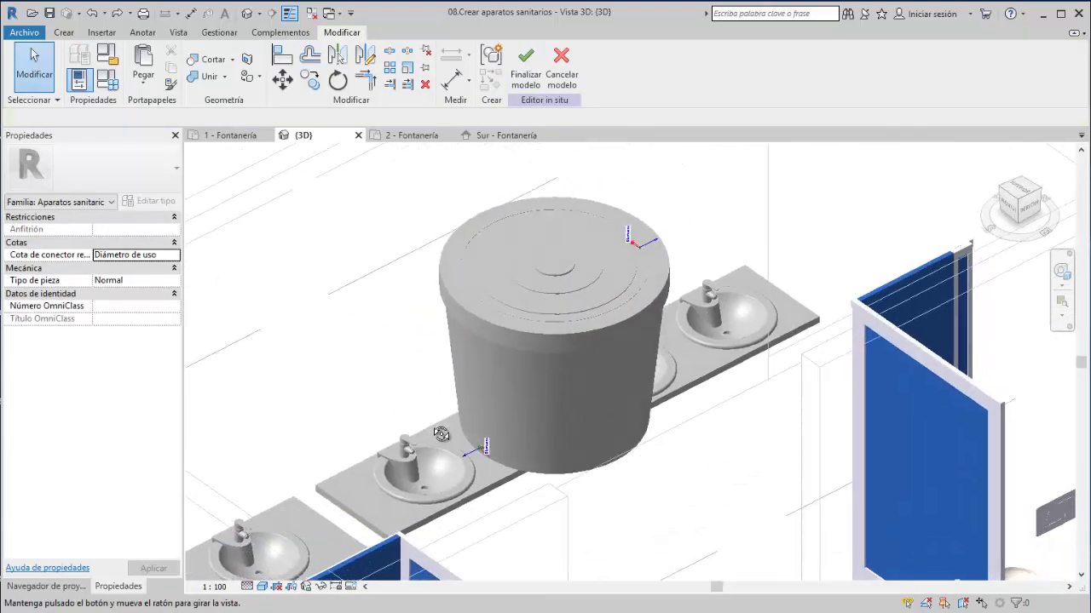
click(523, 83)
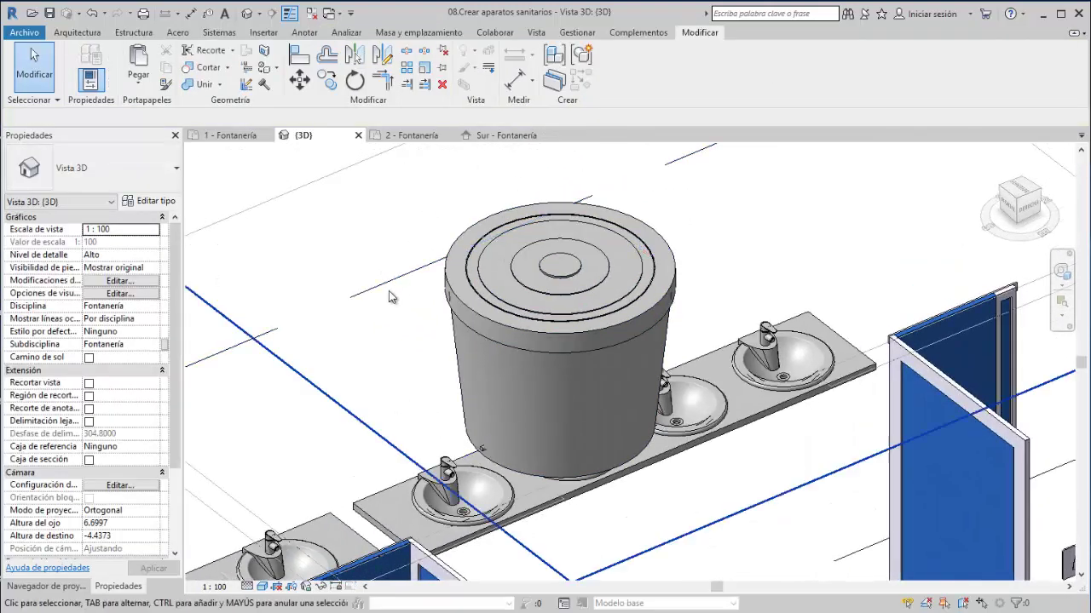
mouse_move(390, 297)
shift+middle_down()
mouse_move(389, 310)
mouse_move(442, 317)
mouse_move(580, 316)
mouse_move(584, 334)
mouse_move(501, 319)
mouse_move(624, 413)
mouse_move(469, 332)
shift+middle_up()
- Inspect the finished tank in the building and select it to verify its Entrante and Saliente connectors
click(585, 333)
click(456, 316)
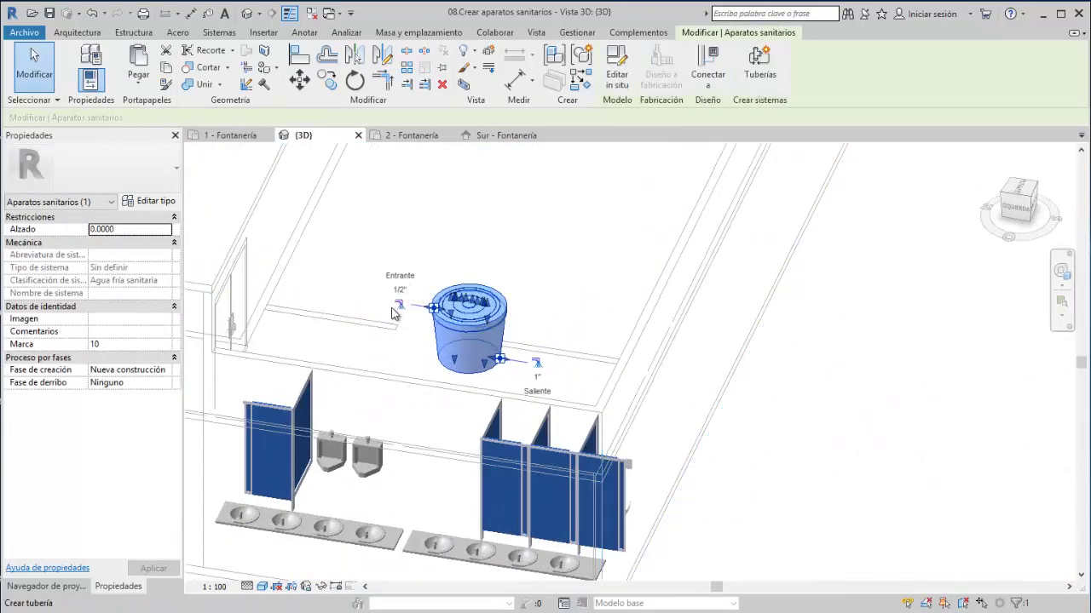
scroll(470, 333, up, 1)
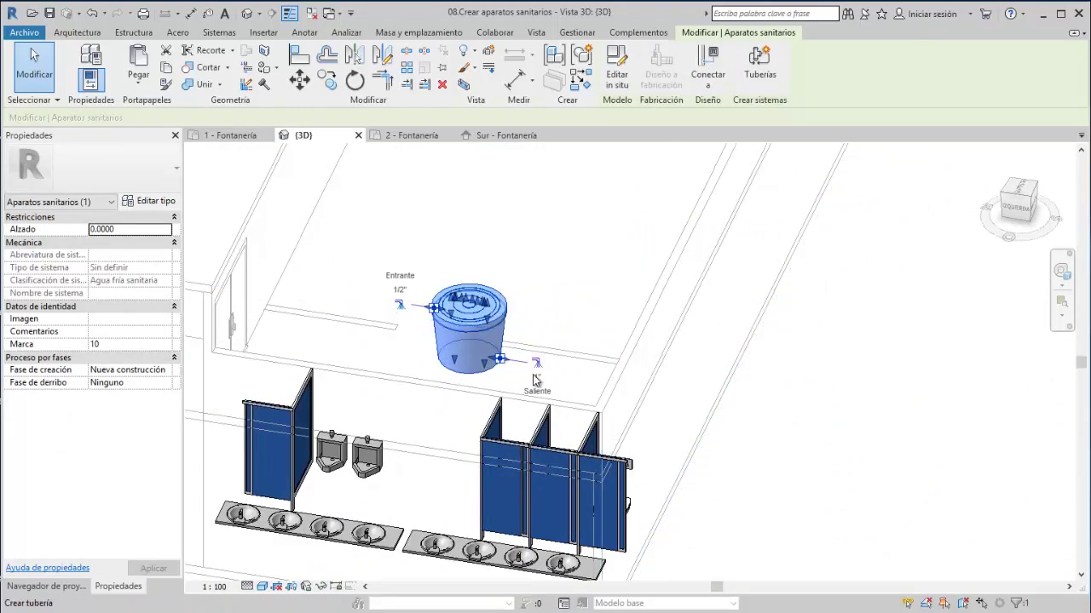
mouse_move(535, 381)
shift+middle_down()
mouse_move(366, 432)
mouse_move(315, 346)
shift+middle_up()
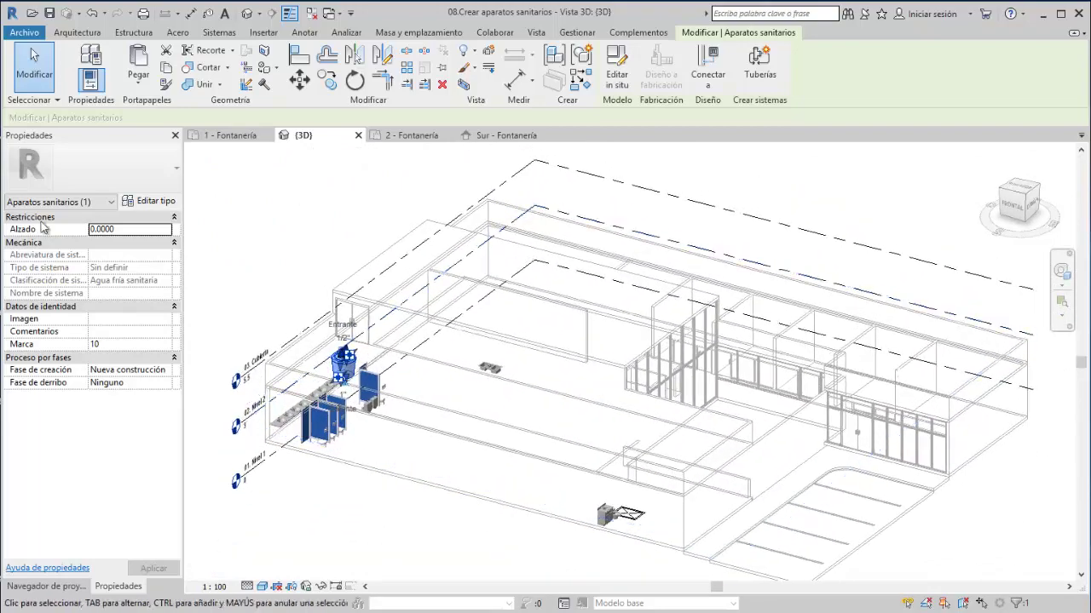
click(274, 250)
scroll(341, 324, up, 3)
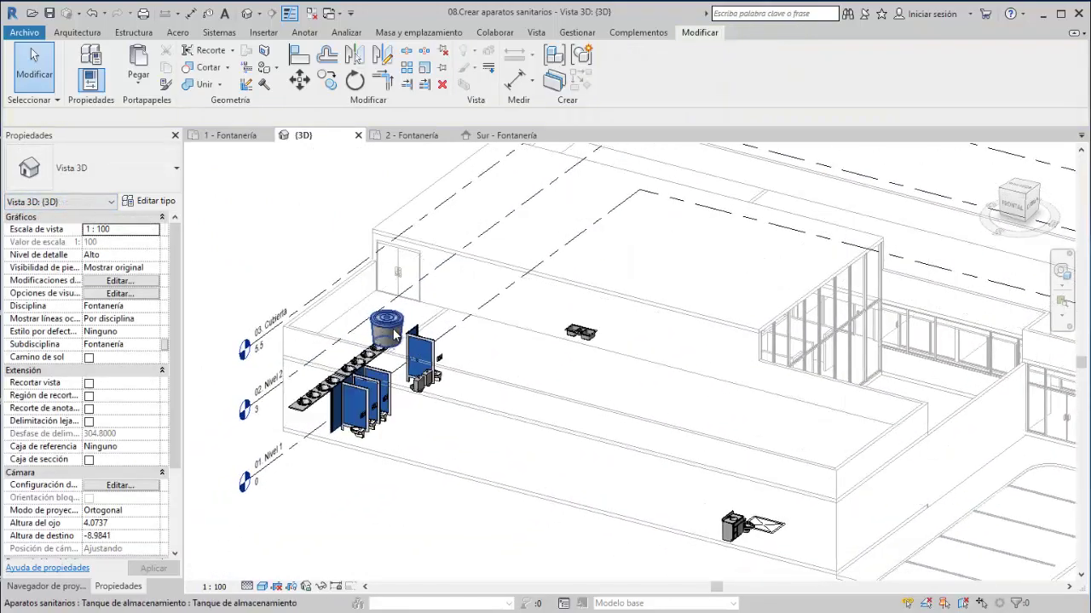
click(392, 332)
scroll(401, 336, down, 3)
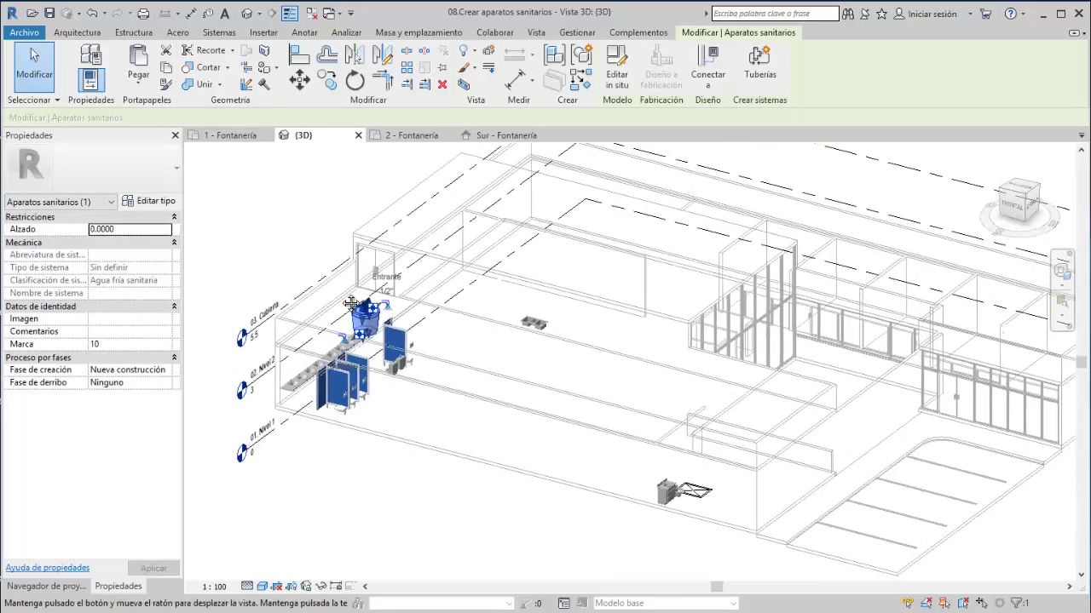
middle_drag(400, 336, 298, 238)
click(294, 230)
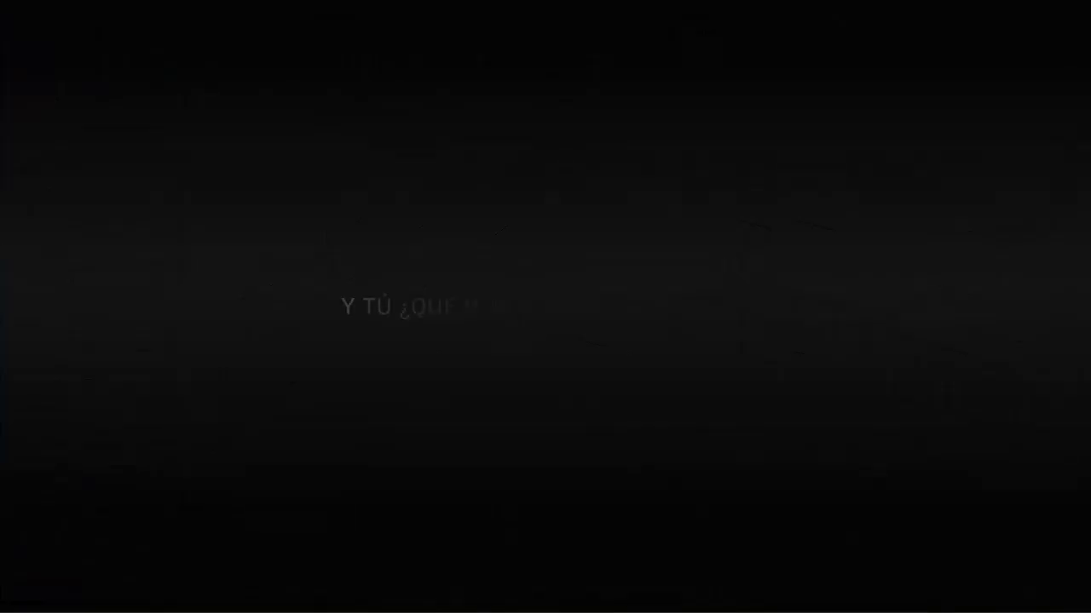